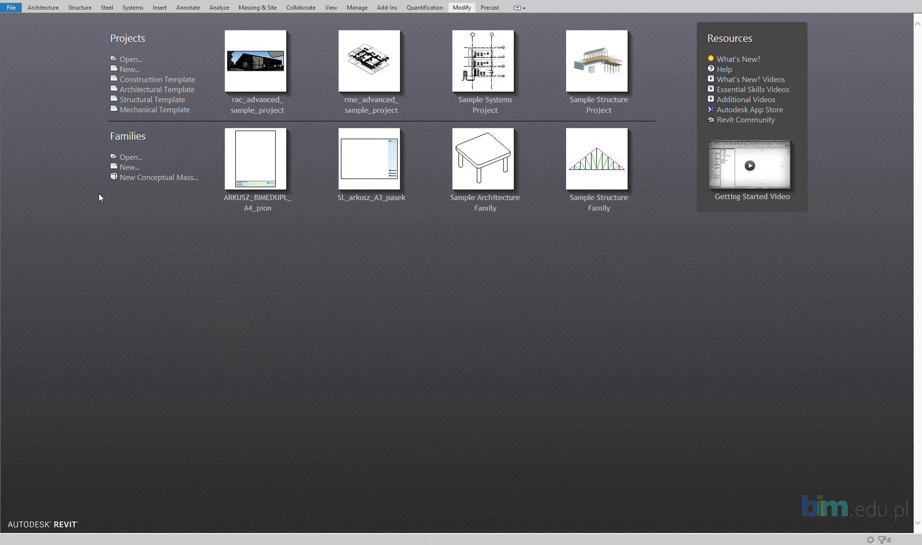
# Step: Create a new project from the Architectural Template, opening the empty Level 1 plan
pyautogui.click(150, 91)
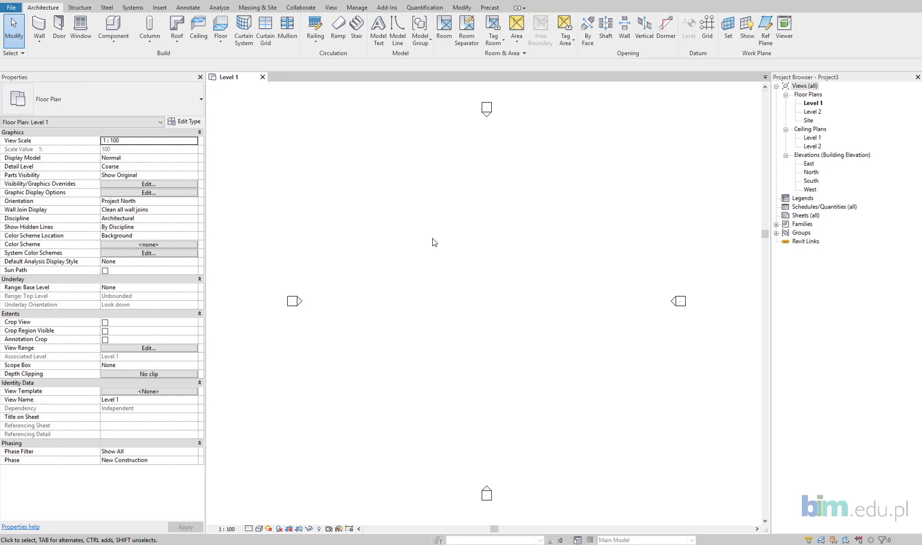
pyautogui.scroll(-1, 422, 262)
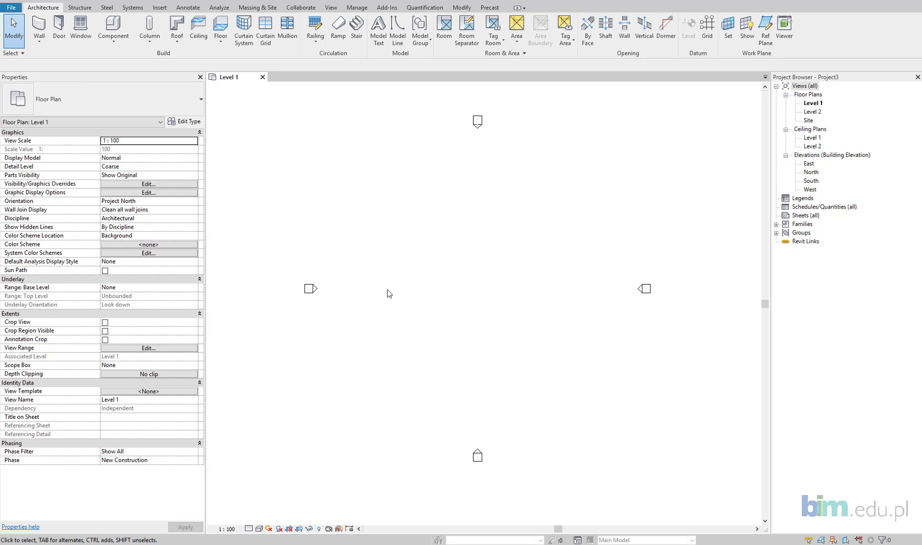
# Step: Set the project length units to centimetres rounded to 1 decimal place, using UN
pyautogui.press('u')
pyautogui.press('n')
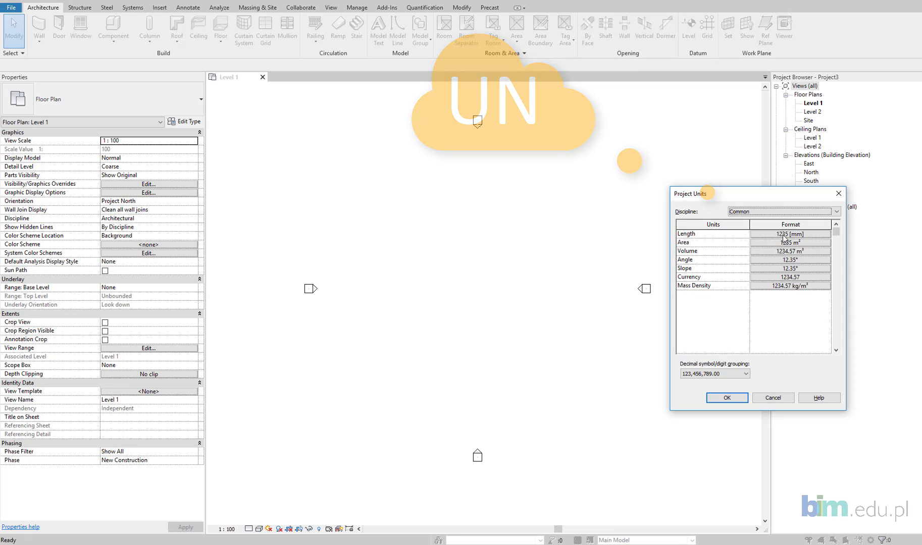
pyautogui.click(790, 234)
pyautogui.click(525, 251)
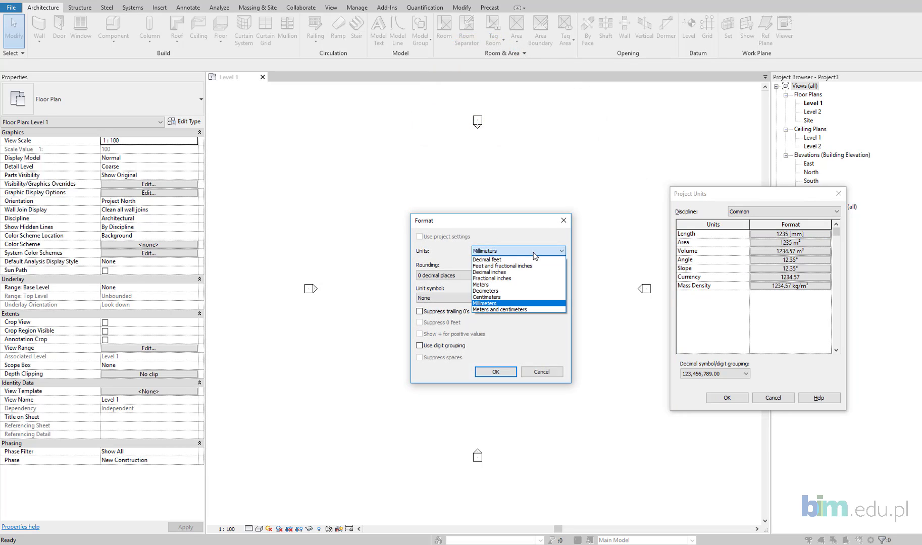
pyautogui.click(509, 297)
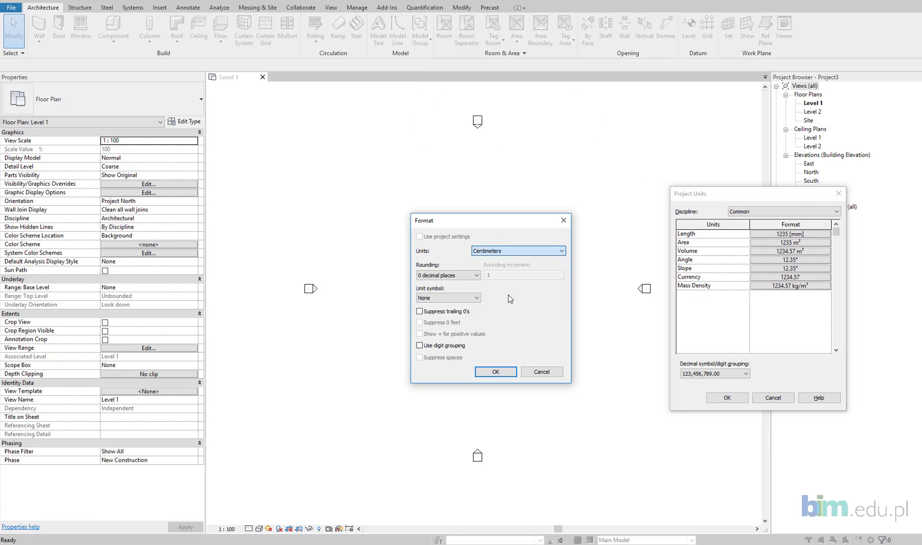
pyautogui.click(473, 276)
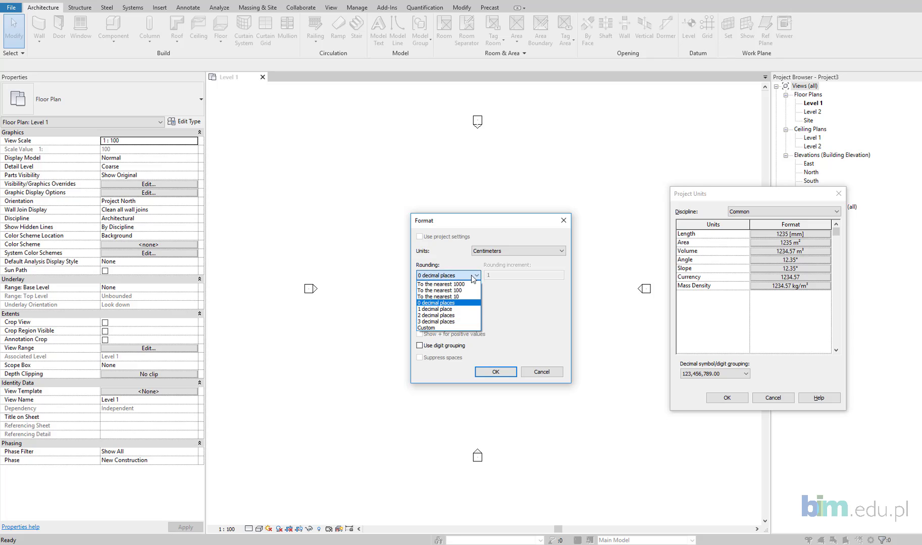
pyautogui.click(455, 309)
pyautogui.click(487, 370)
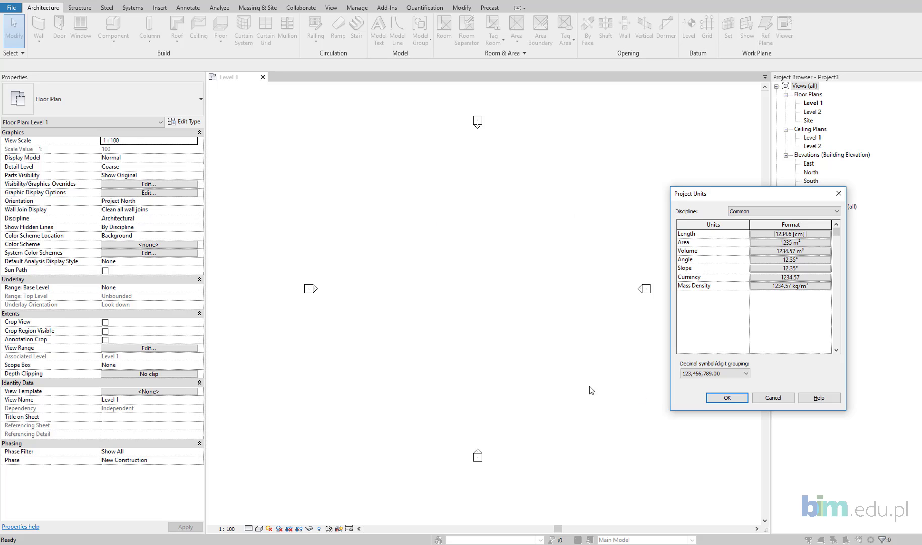
pyautogui.click(722, 399)
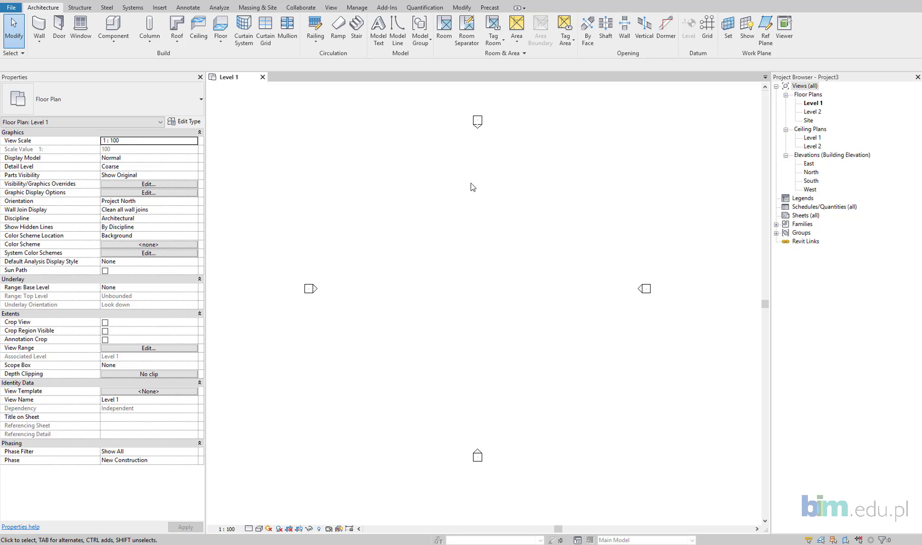
# Step: Reopen Project Units from the Manage tab to verify the cm length format
pyautogui.click(357, 8)
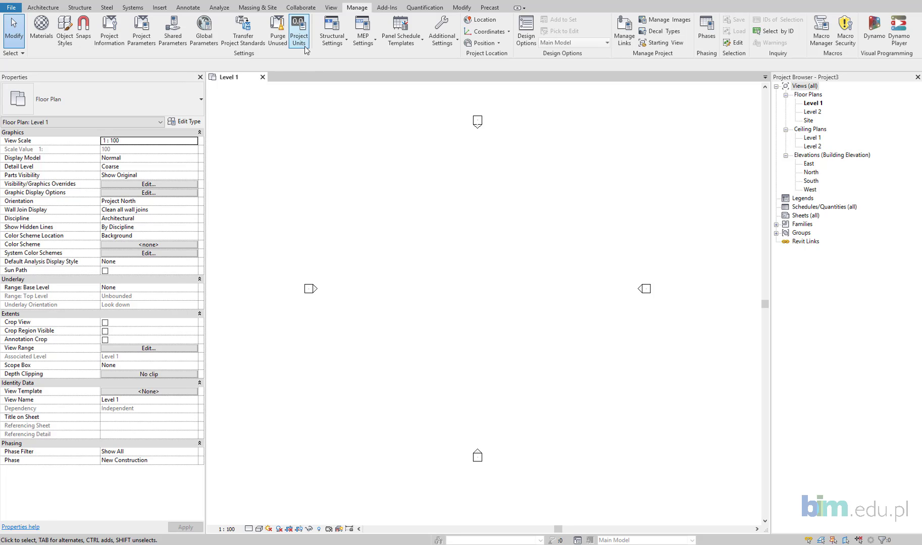
pyautogui.click(304, 42)
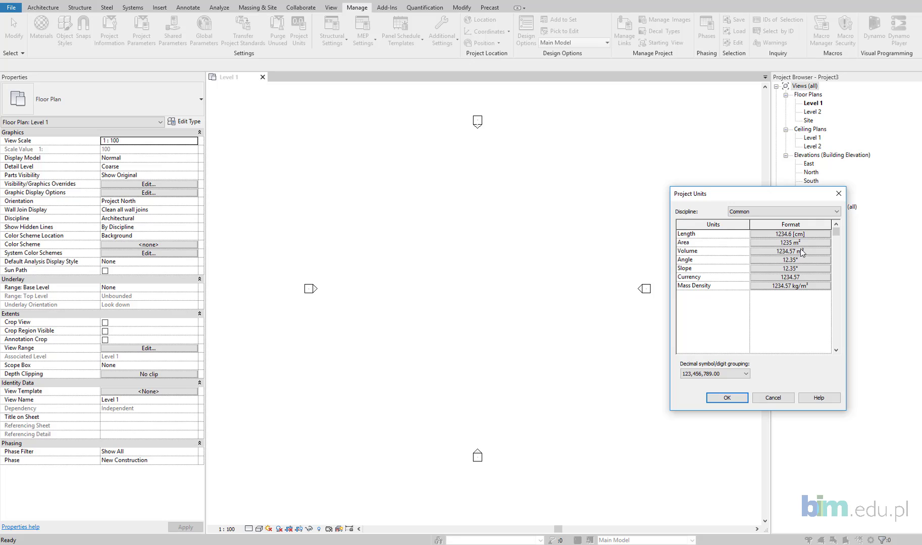
pyautogui.click(732, 398)
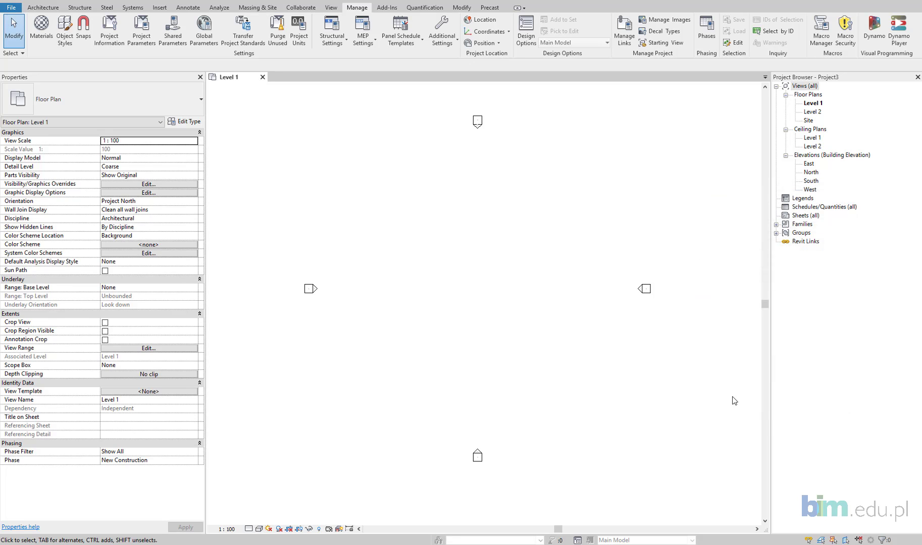
# Step: Set the Level 1 plan view to Fine detail level and Shaded visual style
pyautogui.moveTo(479, 277)
pyautogui.mouseDown(button='middle')
pyautogui.moveTo(485, 272)
pyautogui.moveTo(458, 321)
pyautogui.mouseUp(button='middle')
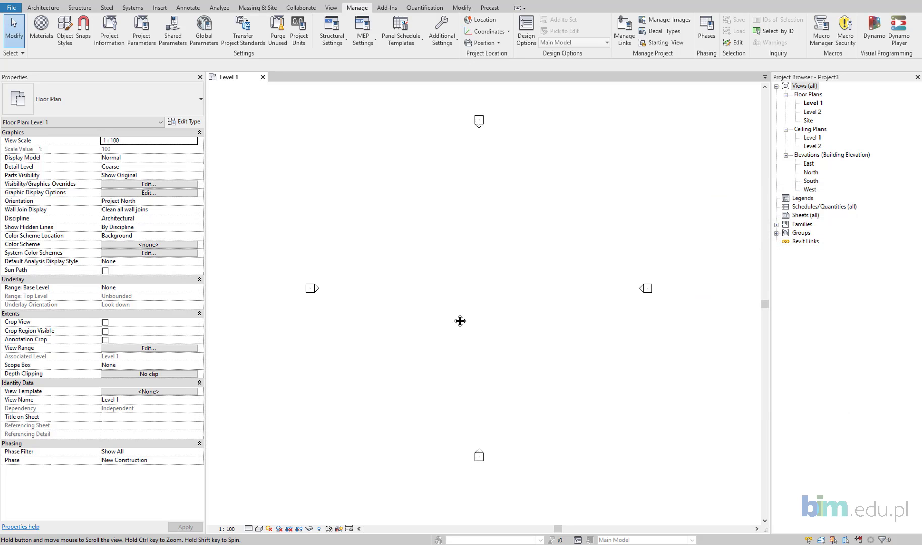
pyautogui.click(249, 529)
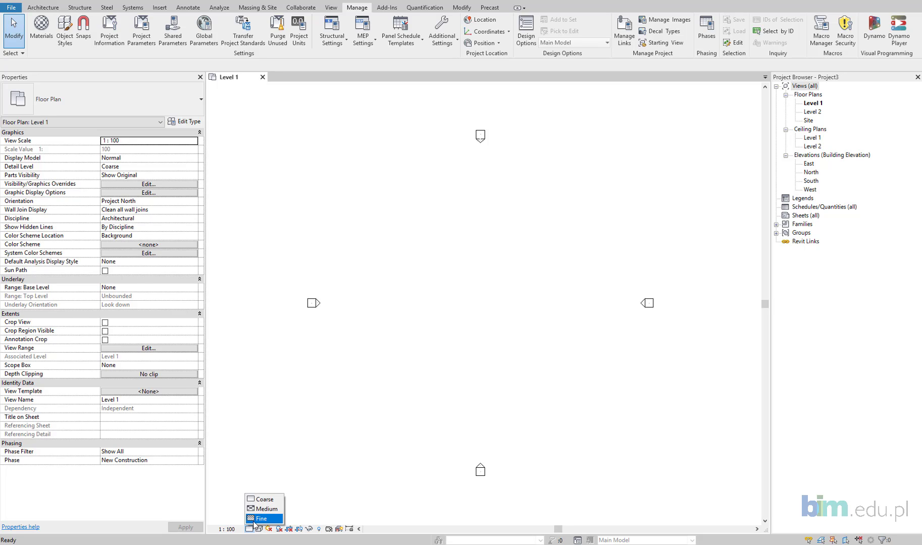
pyautogui.click(254, 519)
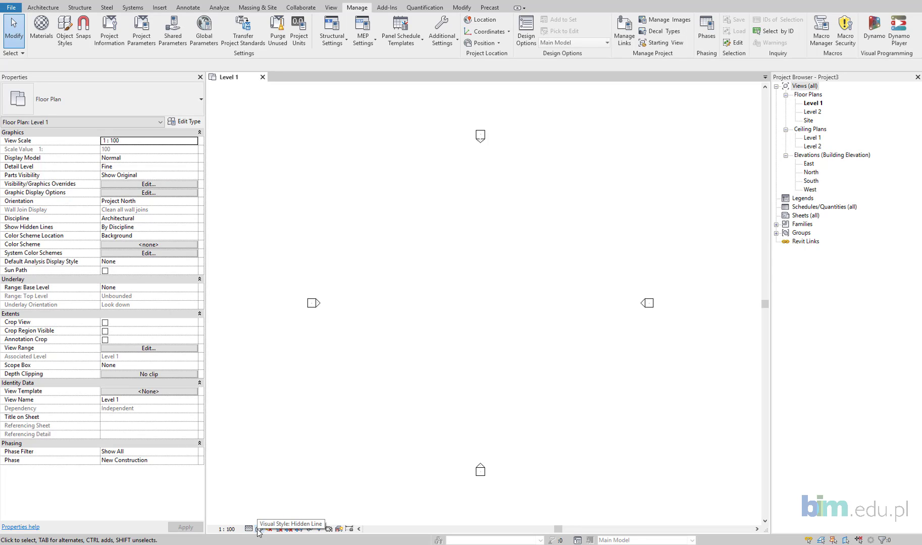
pyautogui.click(258, 530)
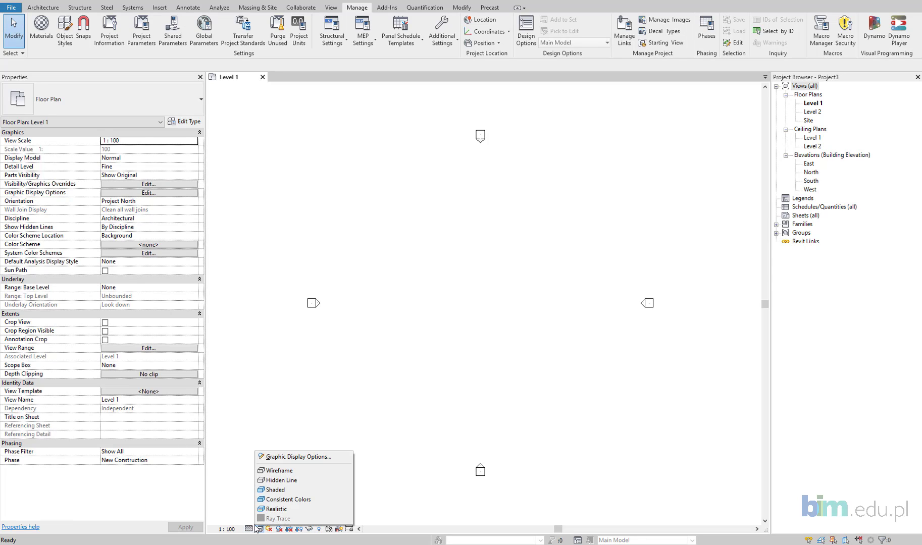
pyautogui.click(273, 491)
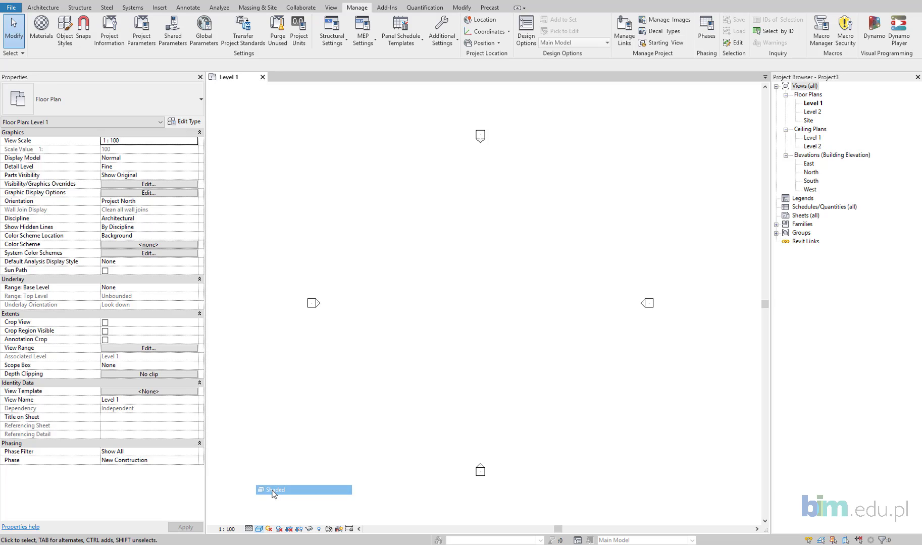
pyautogui.moveTo(518, 353); pyautogui.dragTo(513, 359, button='middle')
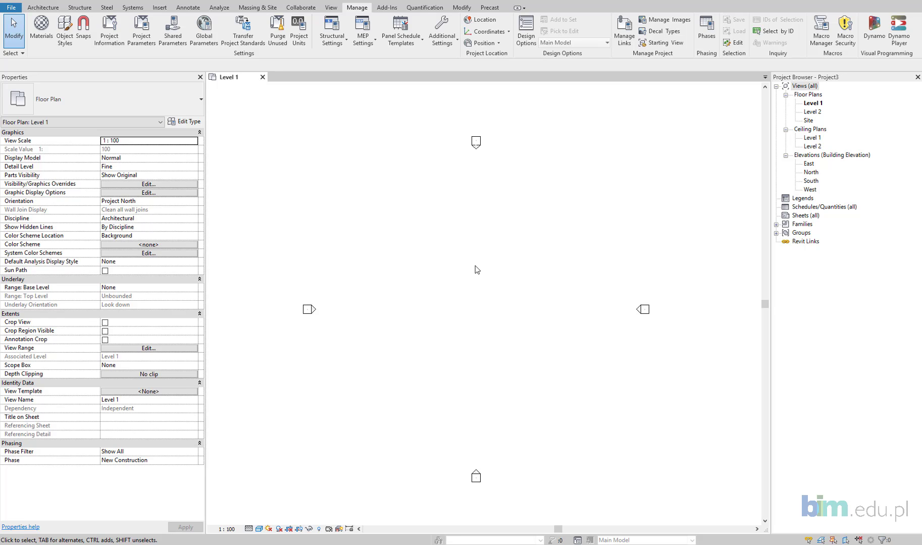
# Step: Draw horizontal grid line 1 left to right across the Level 1 plan
pyautogui.click(43, 7)
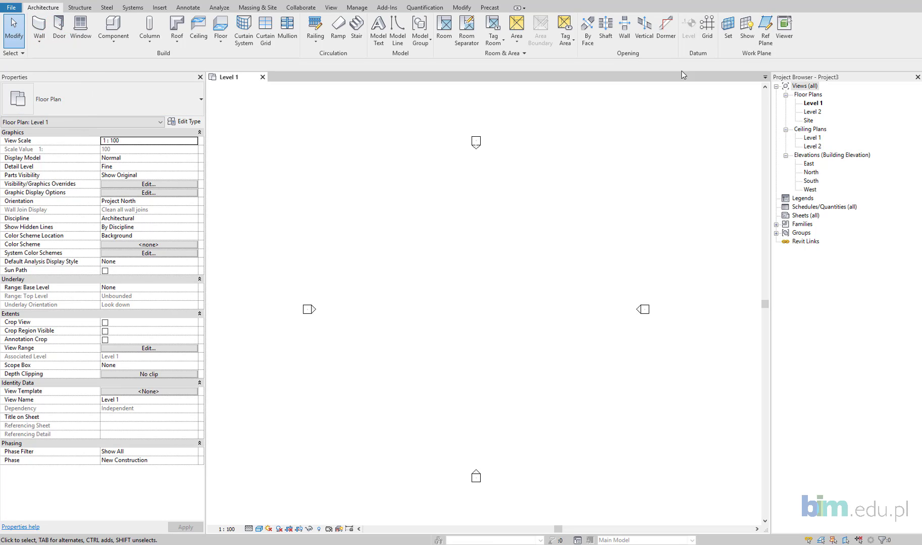
pyautogui.click(706, 31)
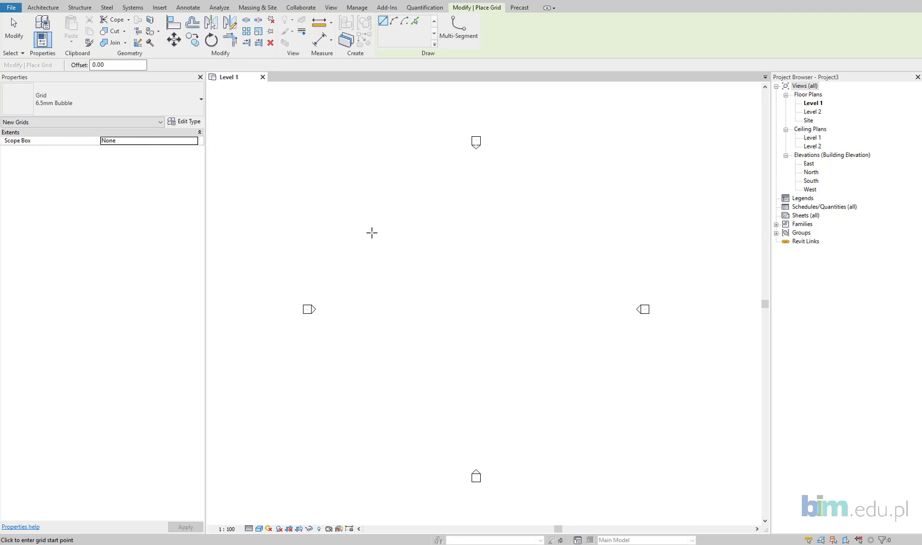
pyautogui.click(360, 212)
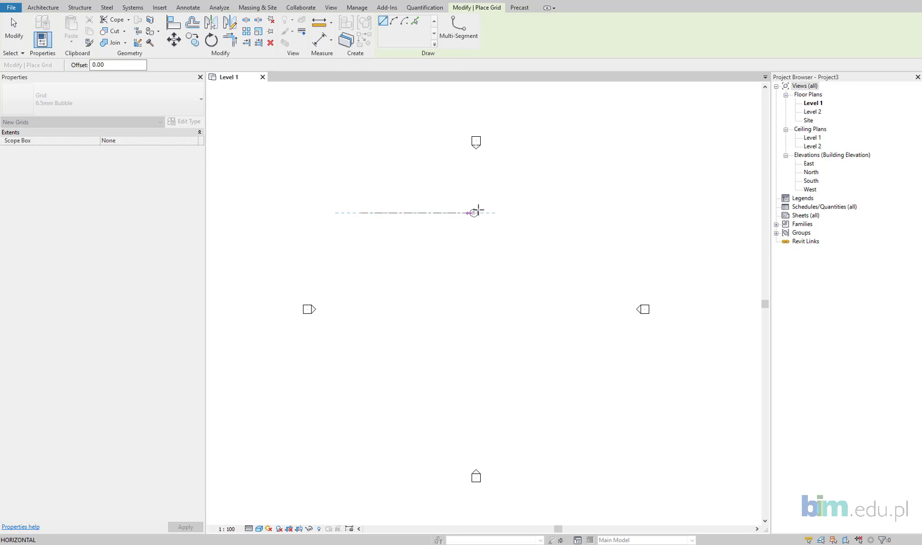
pyautogui.click(587, 213)
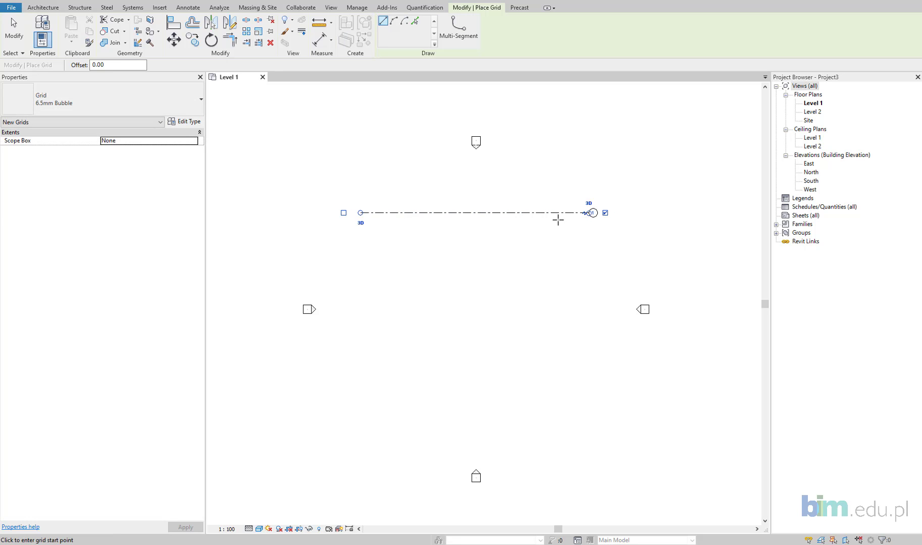
pyautogui.scroll(1, 587, 212)
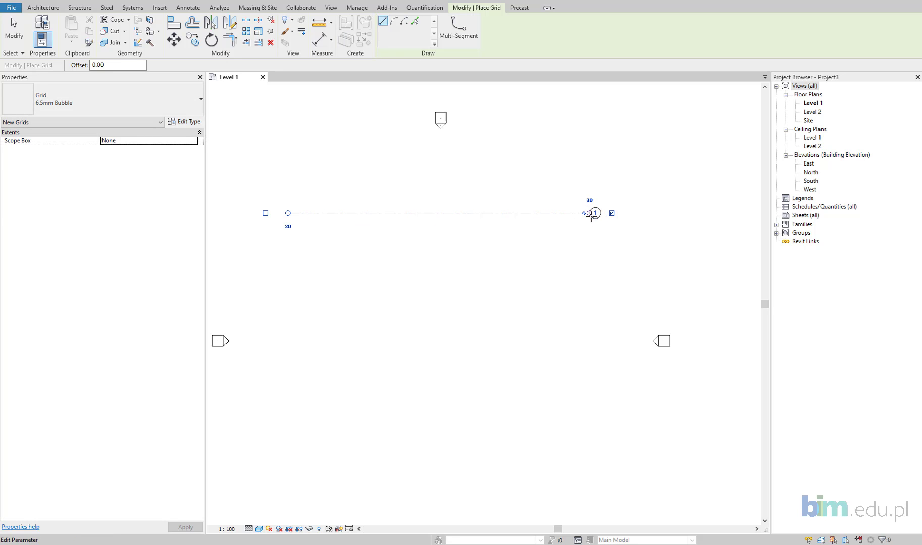
pyautogui.scroll(1, 596, 213)
pyautogui.scroll(2, 596, 213)
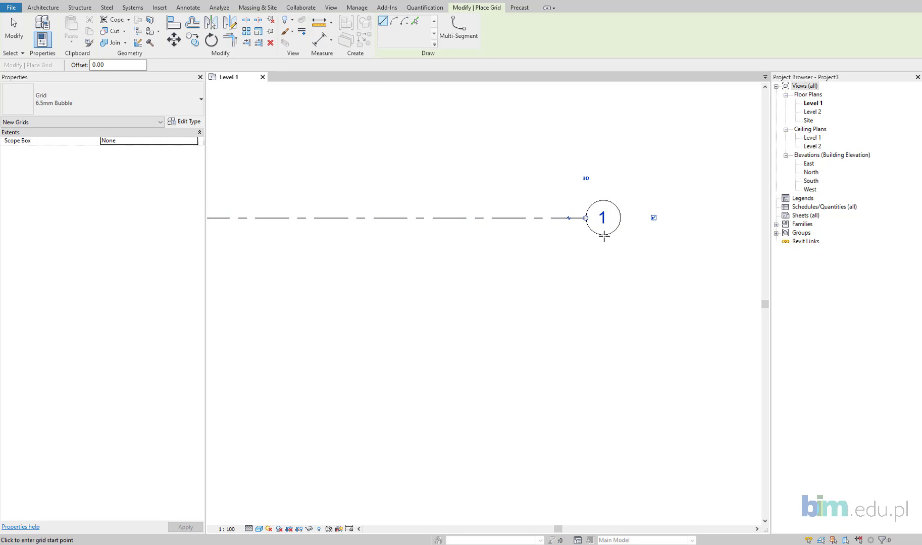
pyautogui.scroll(-1, 601, 236)
pyautogui.scroll(-1, 535, 253)
pyautogui.scroll(-1, 537, 267)
pyautogui.moveTo(537, 267)
pyautogui.mouseDown(button='middle')
pyautogui.moveTo(578, 261)
pyautogui.moveTo(545, 254)
pyautogui.mouseUp(button='middle')
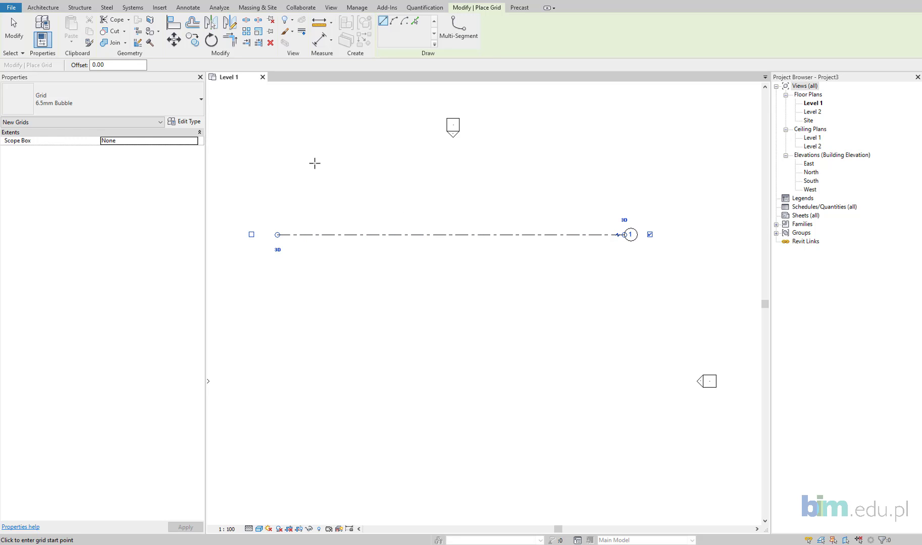
# Step: Set the grid offset to 400 and pick grid 1 to add grid 2 below
pyautogui.click(105, 64)
pyautogui.moveTo(106, 64); pyautogui.dragTo(92, 65)
pyautogui.write('40')
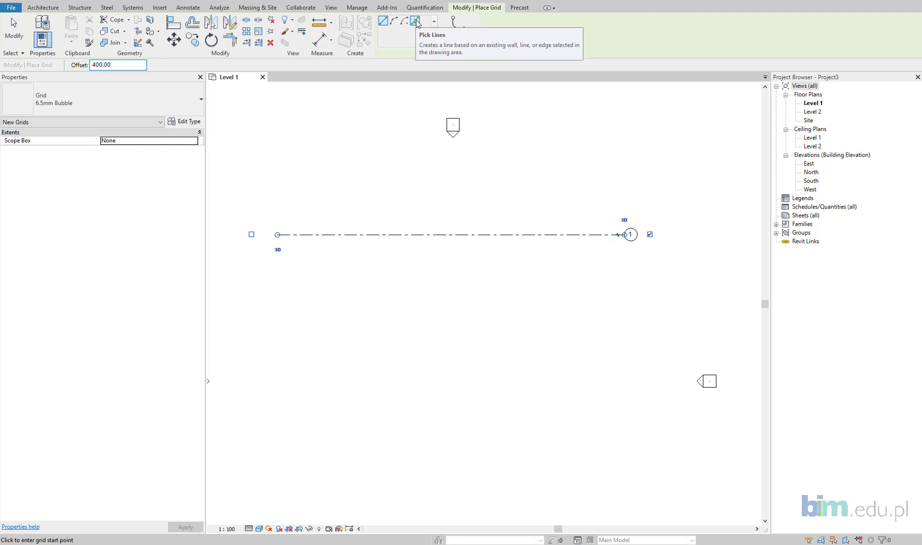
pyautogui.click(416, 22)
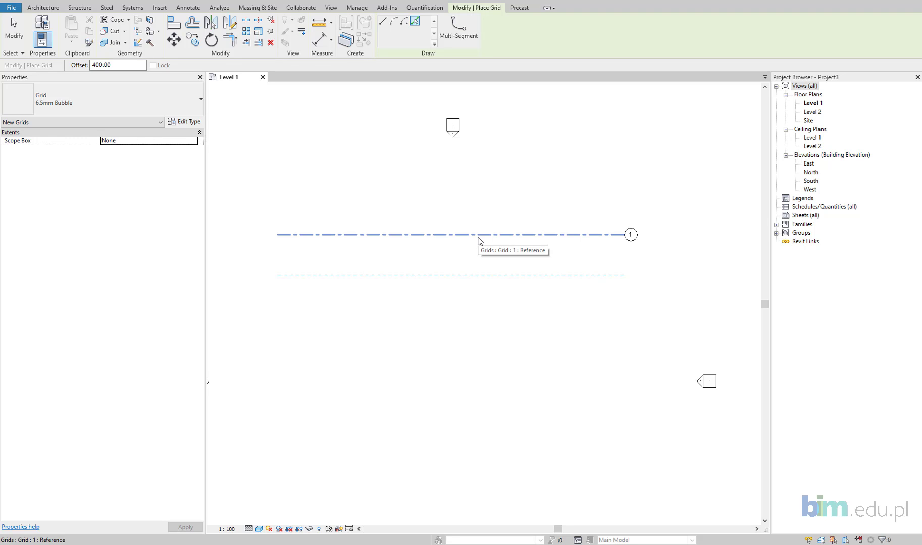
pyautogui.click(479, 241)
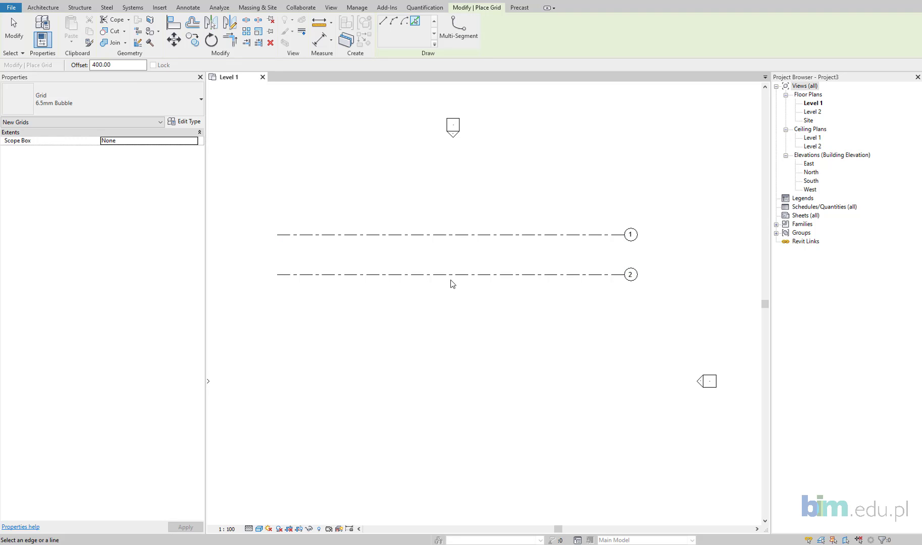
# Step: Add grids 3 and 4 at offsets 250 and 450, then switch drawing to Line
pyautogui.doubleClick(101, 65)
pyautogui.write('25')
pyautogui.click(518, 280)
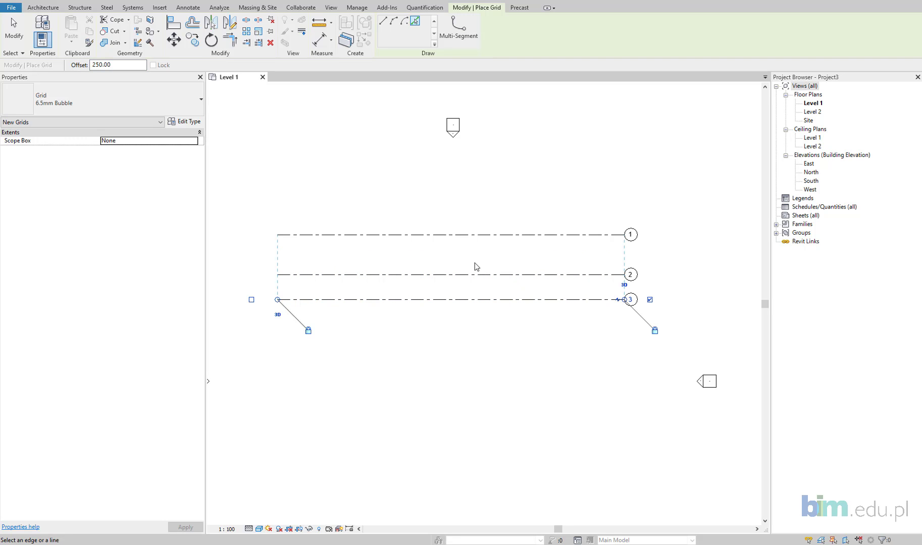
pyautogui.moveTo(123, 66); pyautogui.dragTo(92, 68)
pyautogui.write('4')
pyautogui.click(497, 306)
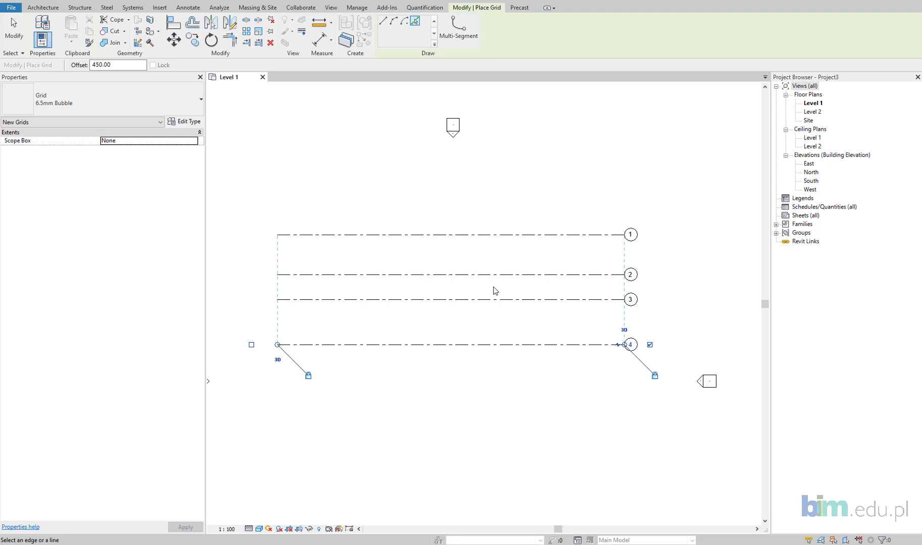
pyautogui.press('Escape')
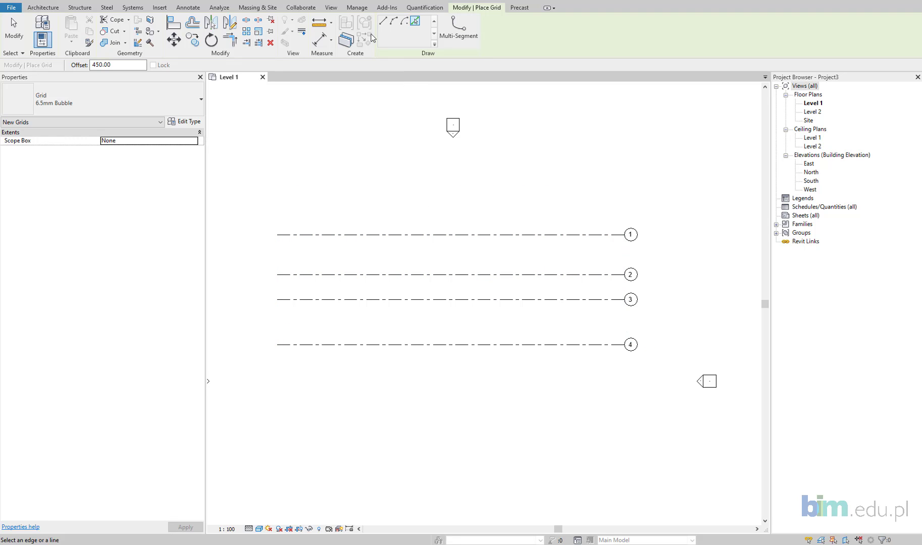
pyautogui.click(382, 22)
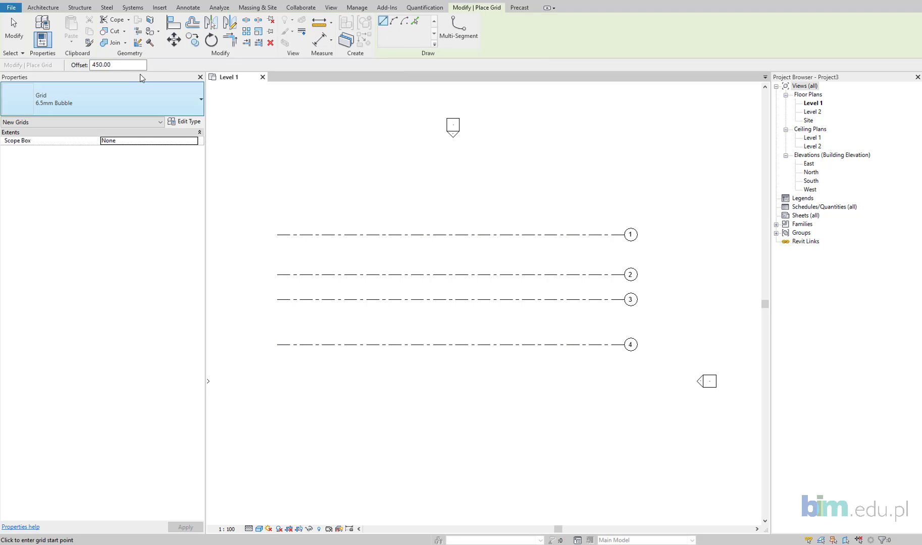
# Step: With offset 0, draw a vertical grid from above grid 1 to below grid 4
pyautogui.click(108, 64)
pyautogui.doubleClick(108, 64)
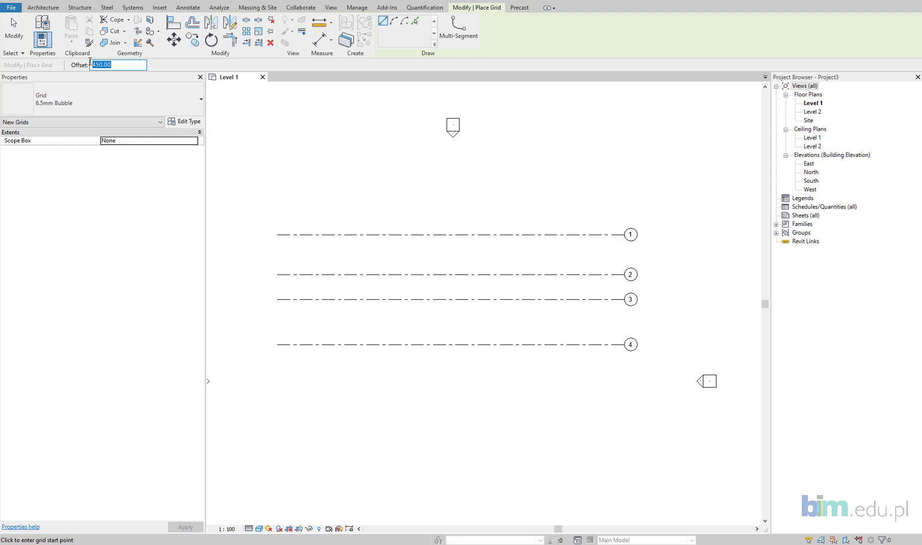
pyautogui.write('0')
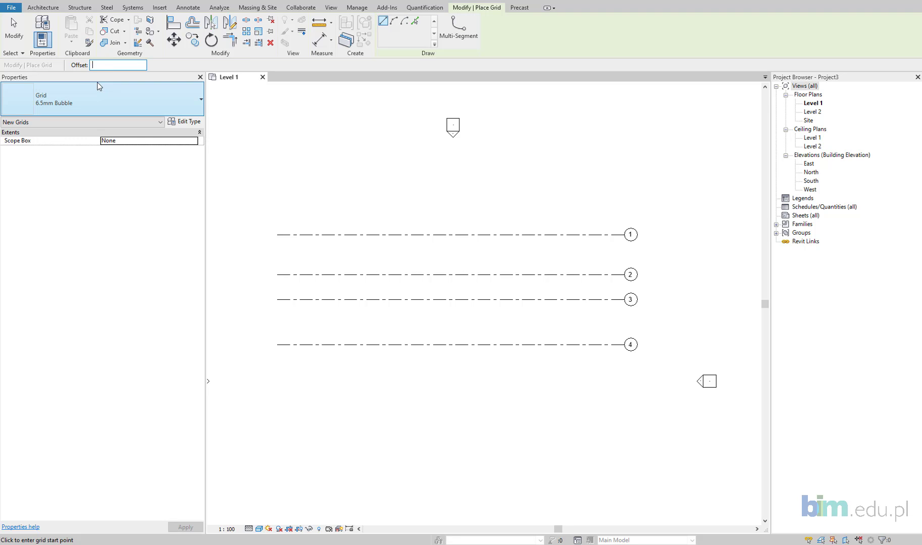
pyautogui.click(379, 187)
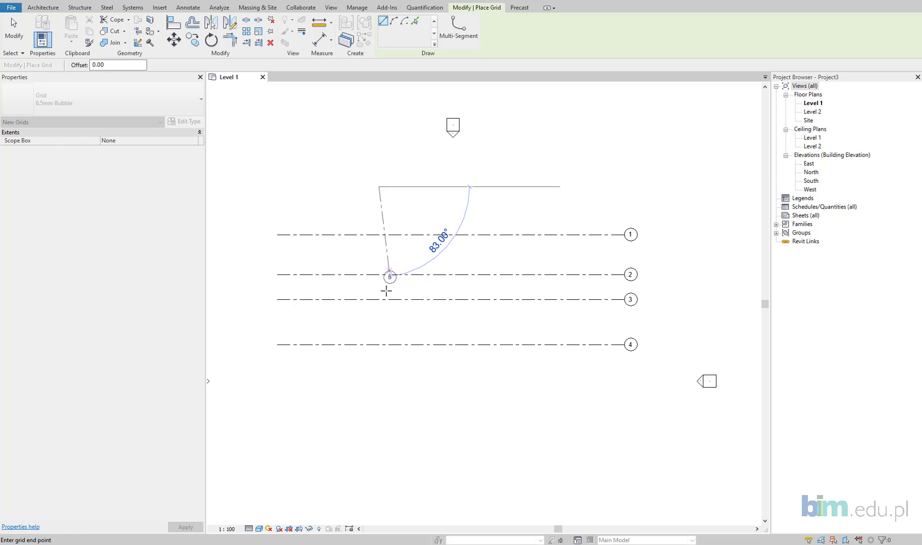
pyautogui.click(378, 383)
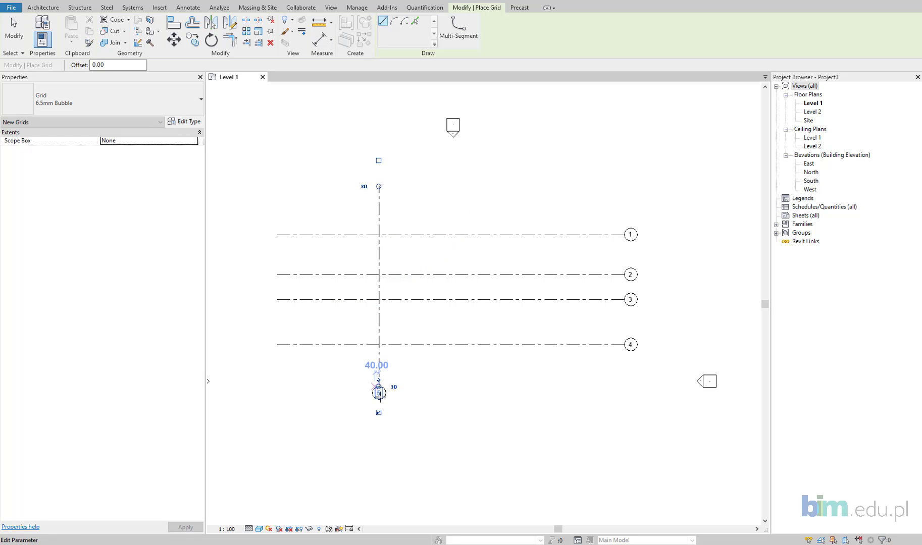
pyautogui.press('Escape')
pyautogui.press('Escape')
# Step: Rename the new vertical grid's bubble to A
pyautogui.scroll(1, 367, 401)
pyautogui.scroll(5, 373, 396)
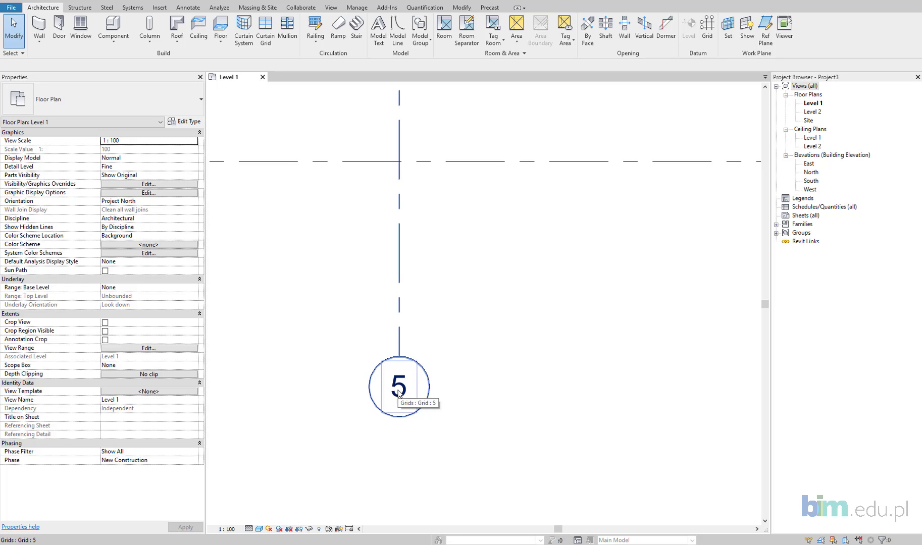
pyautogui.doubleClick(398, 390)
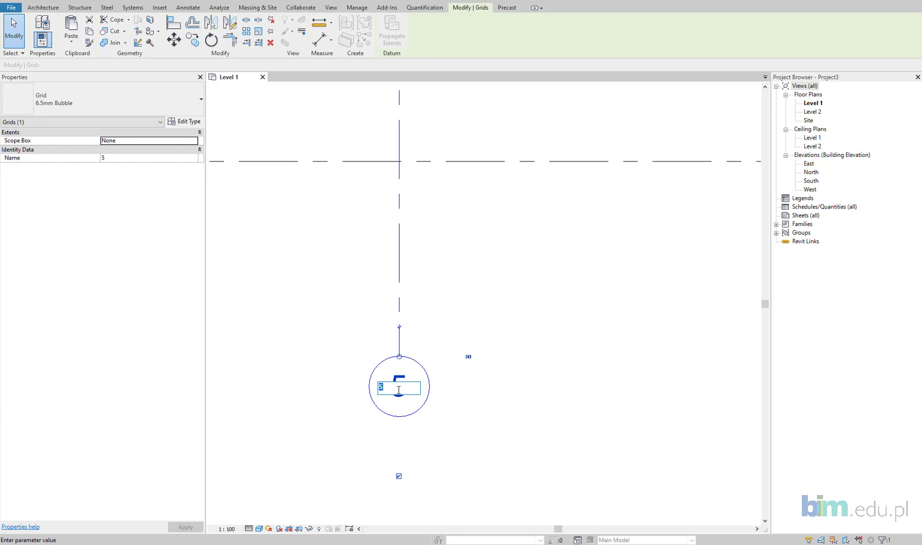
pyautogui.write('A')
pyautogui.press('Return')
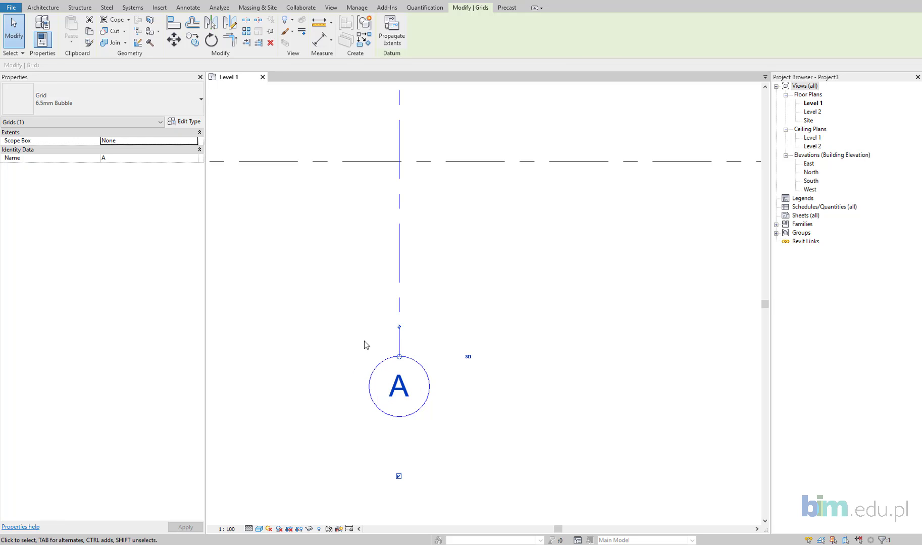
pyautogui.scroll(-3, 364, 344)
pyautogui.moveTo(410, 284)
pyautogui.mouseDown(button='middle')
pyautogui.moveTo(438, 292)
pyautogui.moveTo(426, 301)
pyautogui.mouseUp(button='middle')
pyautogui.scroll(-1, 424, 302)
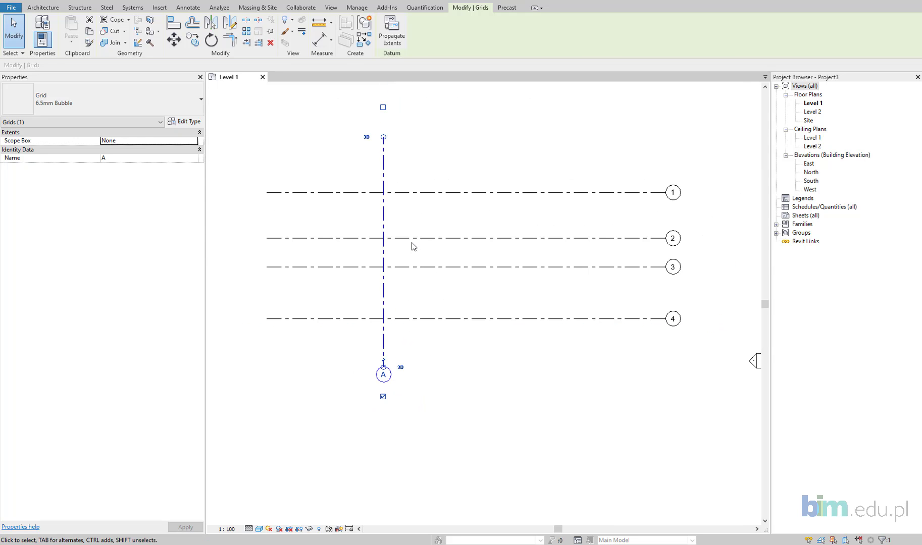
pyautogui.press('Escape')
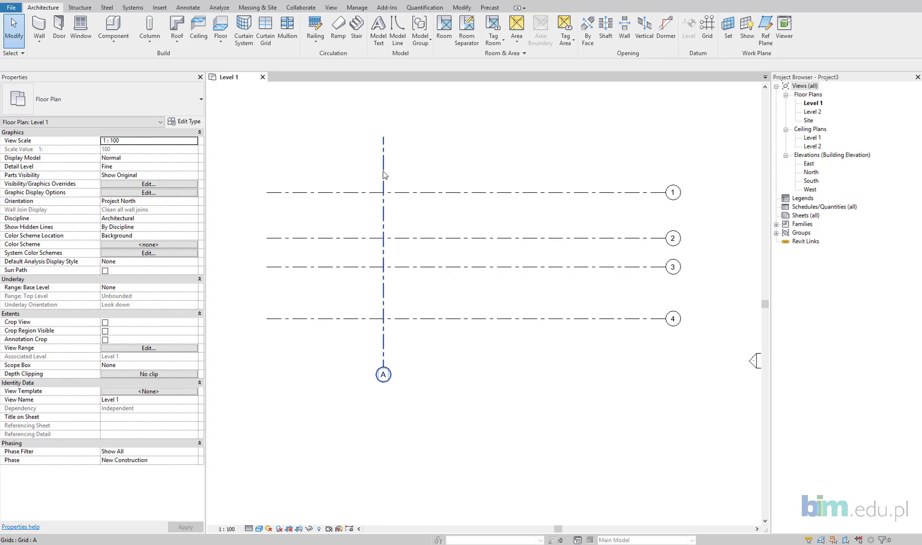
# Step: Select grid A and restart grid placement with the GR shortcut
pyautogui.click(383, 175)
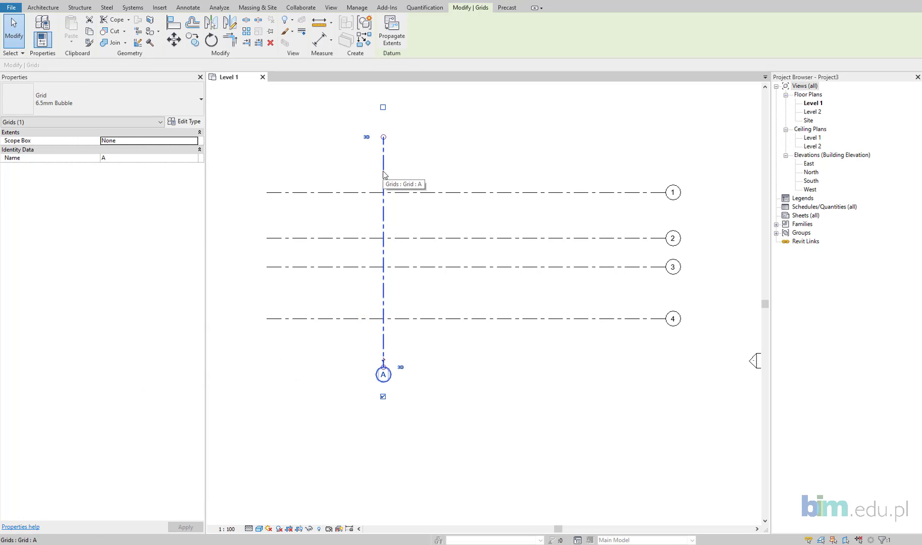
pyautogui.press('g')
pyautogui.press('r')
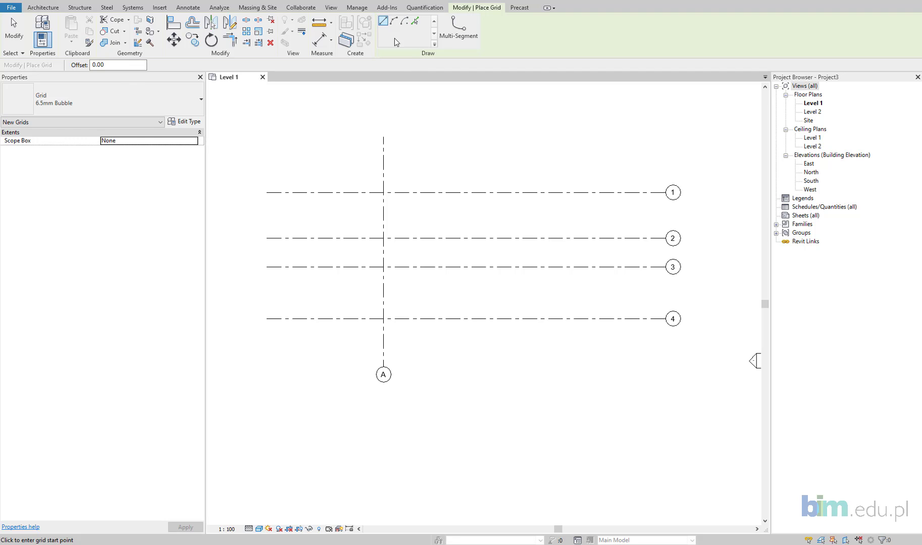
# Step: Pick grid A with offset 500 to create grid B to its right
pyautogui.click(415, 21)
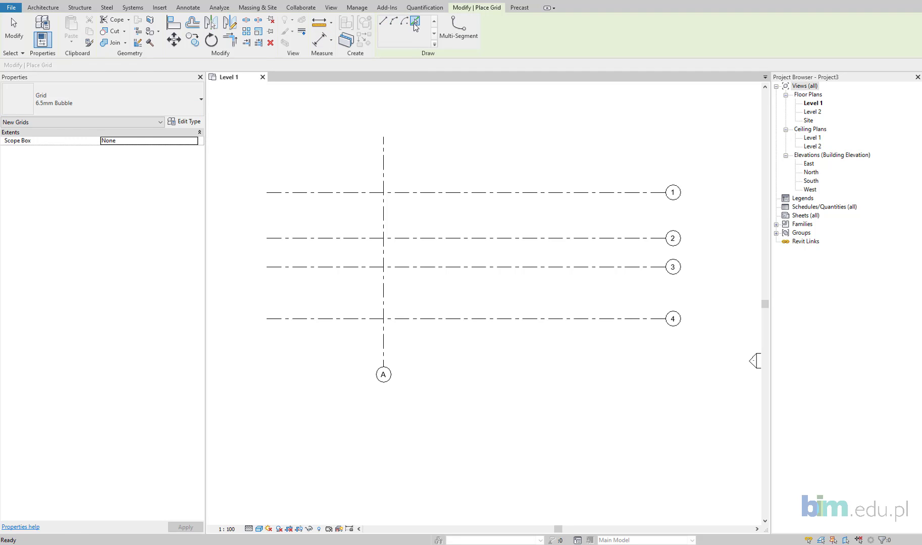
pyautogui.moveTo(132, 66); pyautogui.dragTo(77, 65)
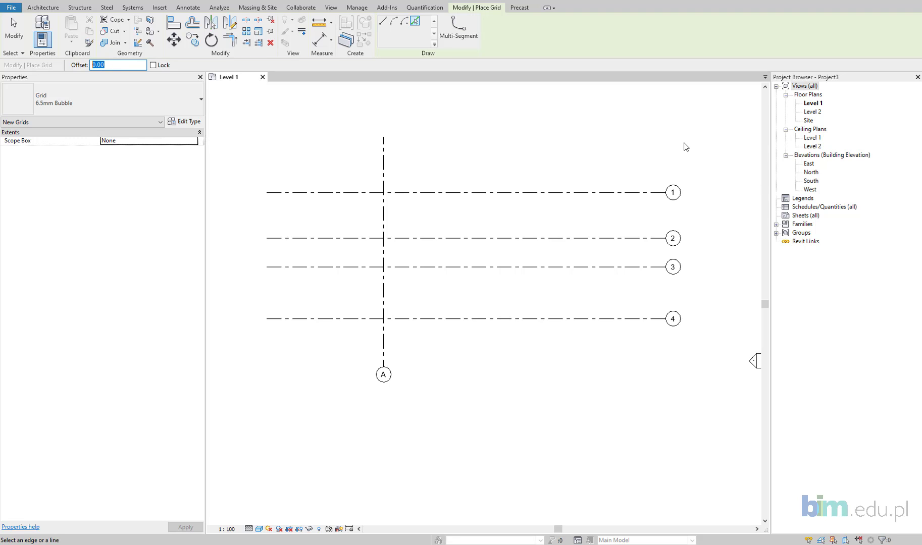
pyautogui.write('5')
pyautogui.press('Return')
pyautogui.click(387, 174)
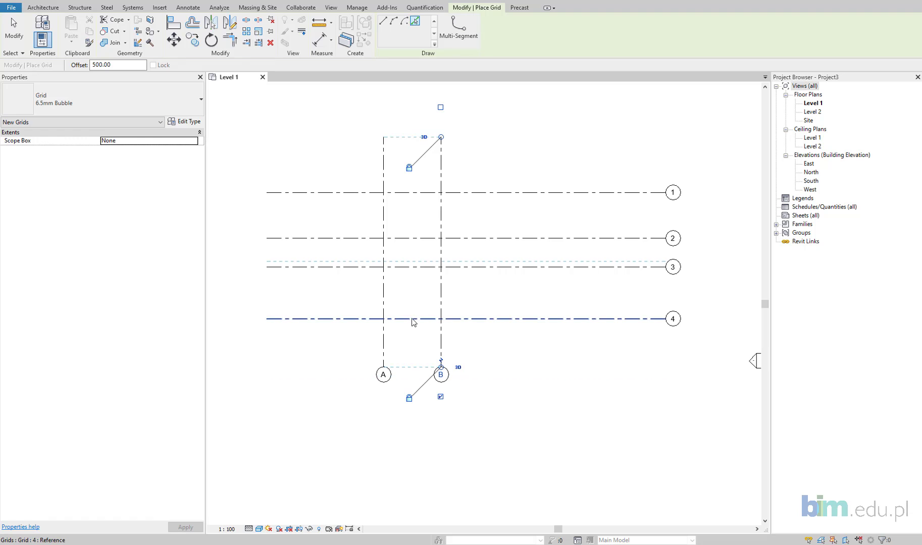
pyautogui.scroll(1, 441, 321)
pyautogui.scroll(3, 443, 302)
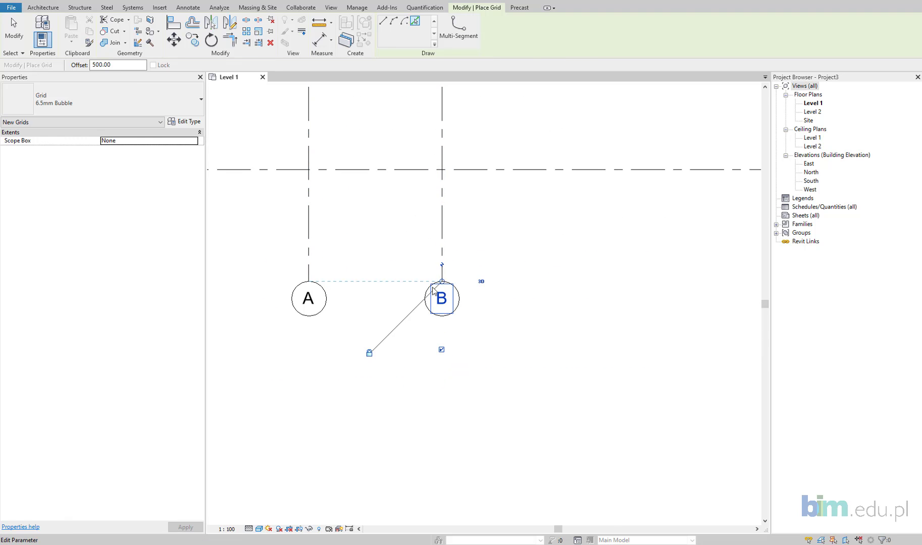
pyautogui.scroll(-1, 384, 230)
pyautogui.scroll(-2, 386, 202)
pyautogui.keyDown('ctrl'); pyautogui.scroll(1, 387, 227); pyautogui.keyUp('ctrl')
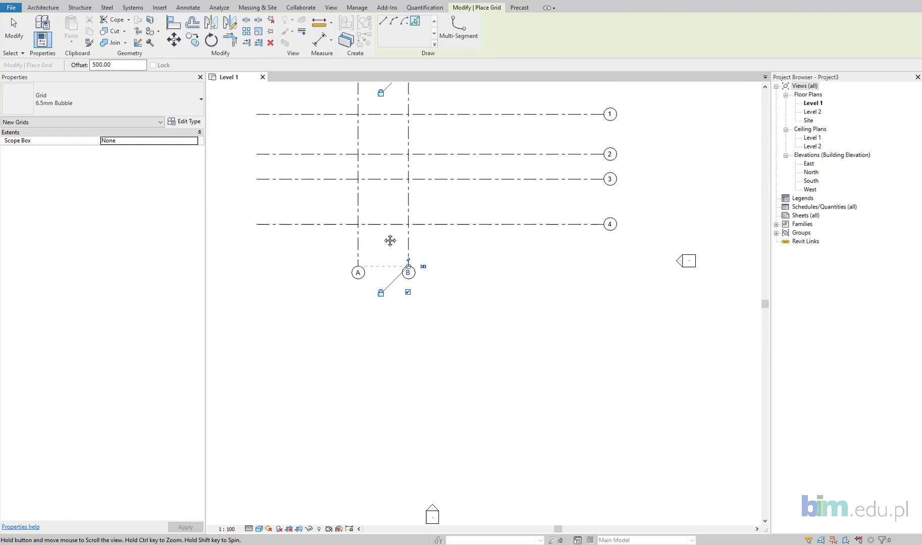
pyautogui.keyDown('ctrl'); pyautogui.scroll(2, 389, 250); pyautogui.keyUp('ctrl')
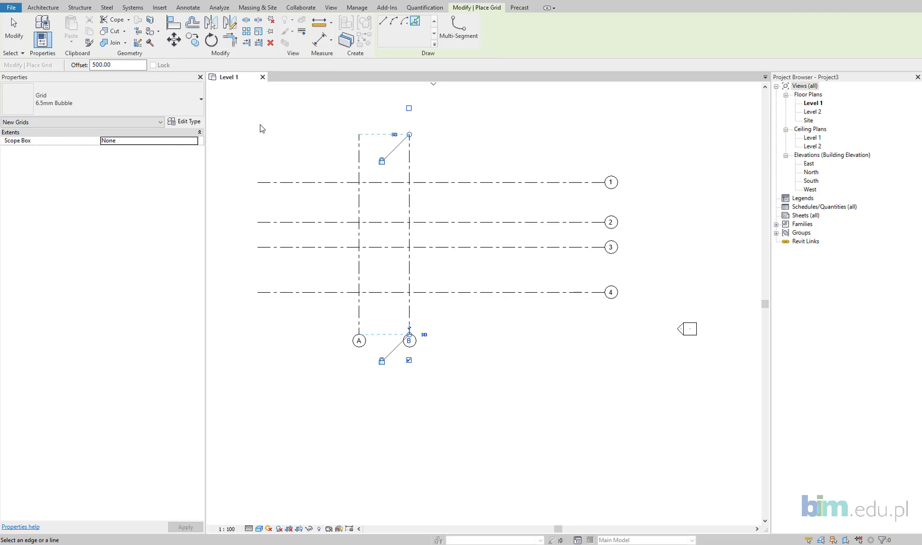
# Step: Add grids C and D at offsets 600 and 300, each from the previous grid
pyautogui.doubleClick(137, 66)
pyautogui.write('60')
pyautogui.click(413, 174)
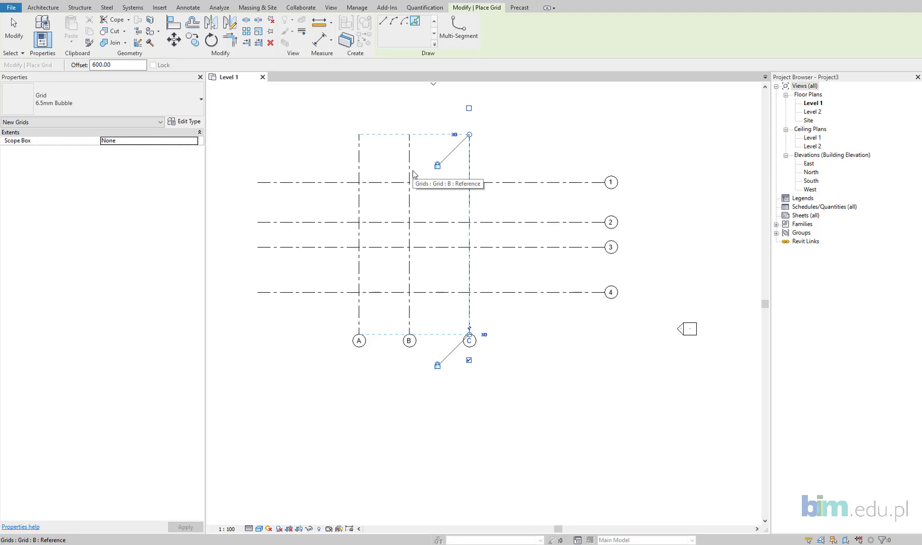
pyautogui.doubleClick(94, 65)
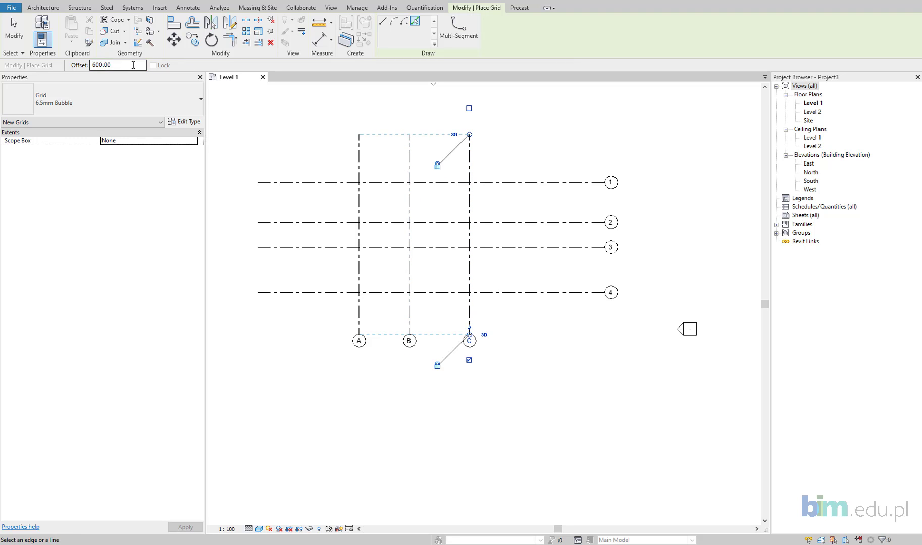
pyautogui.write('3')
pyautogui.press('Return')
pyautogui.click(471, 170)
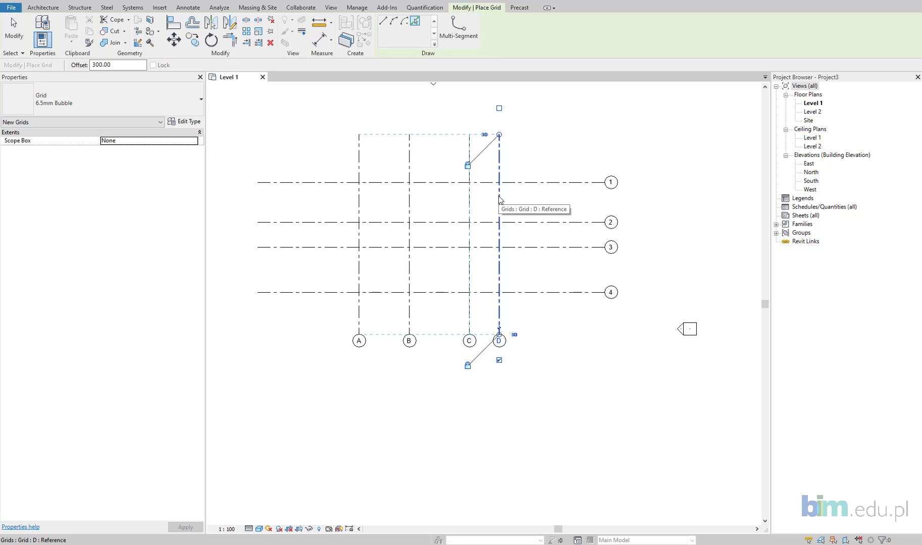
pyautogui.press('Escape')
pyautogui.moveTo(486, 207); pyautogui.dragTo(508, 202, button='middle')
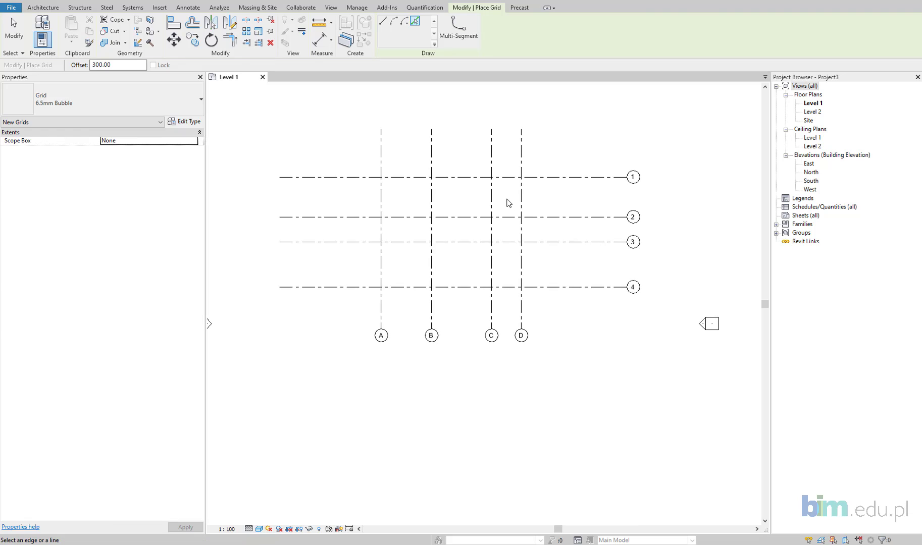
pyautogui.scroll(1, 508, 203)
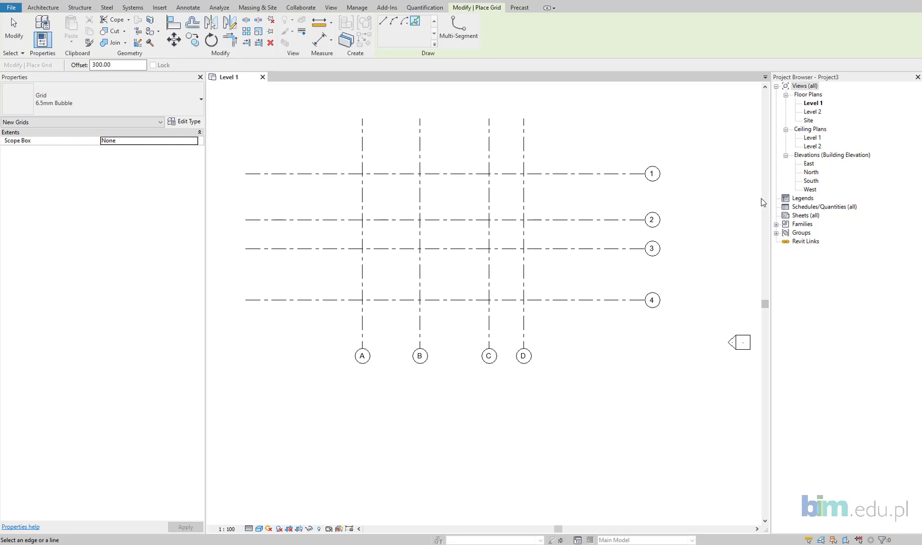
# Step: Open the East elevation and select Level 1
pyautogui.click(809, 164)
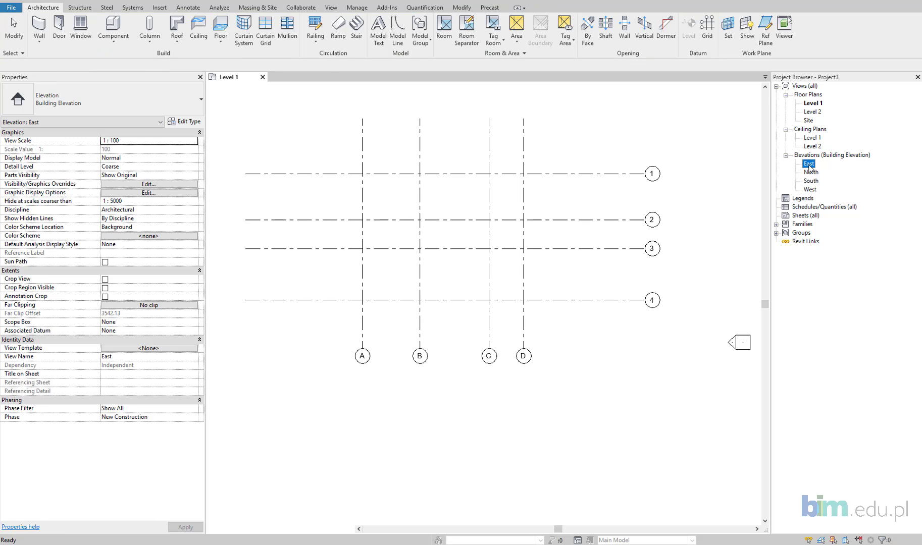
pyautogui.doubleClick(809, 164)
pyautogui.moveTo(638, 191); pyautogui.dragTo(523, 162, button='middle')
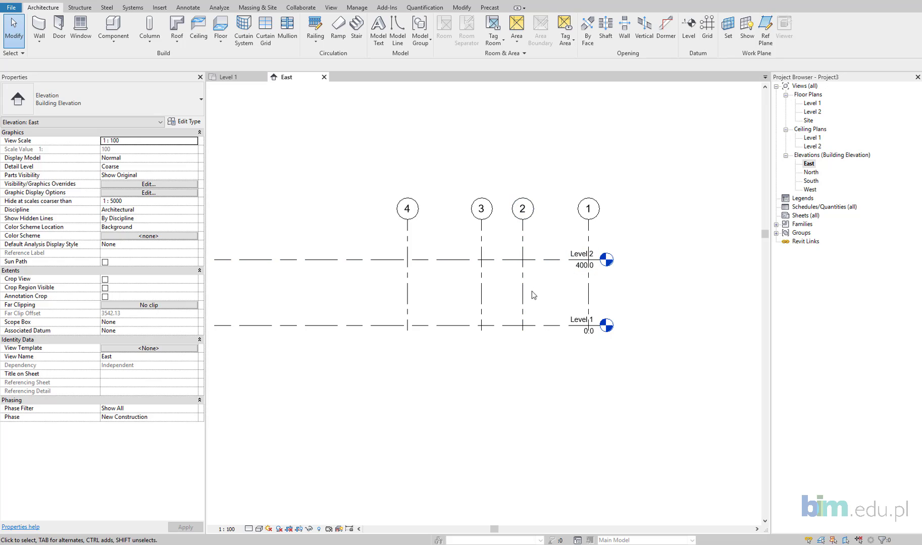
pyautogui.moveTo(545, 320); pyautogui.dragTo(540, 318, button='middle')
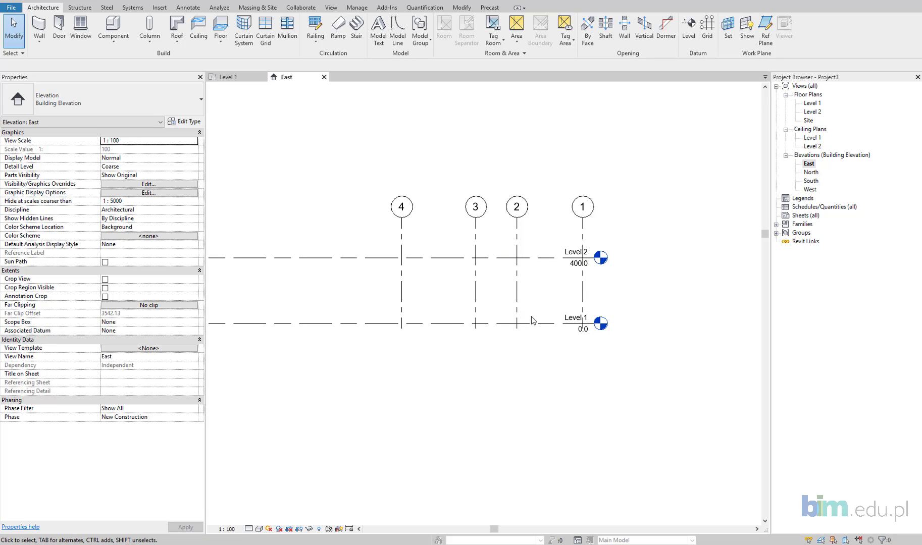
pyautogui.click(539, 324)
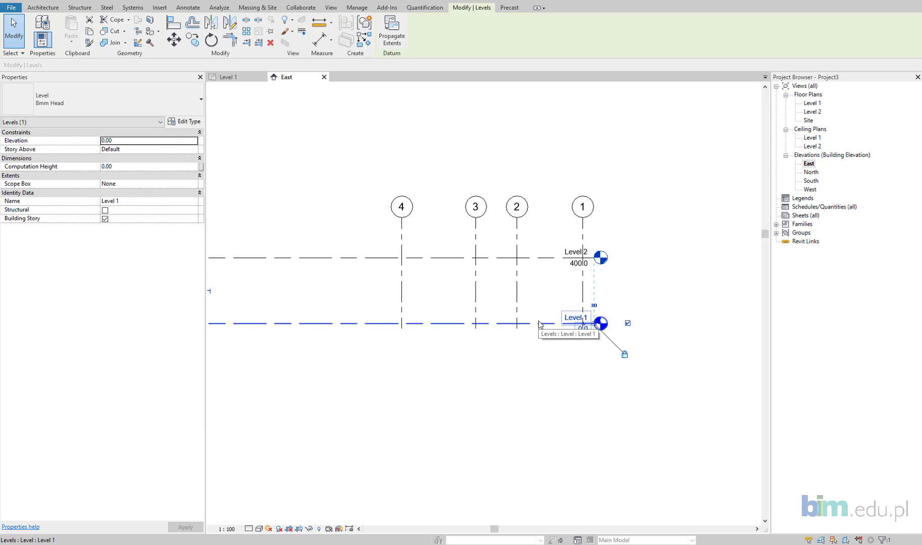
# Step: Pick Level 1 with offset 120 to add Level 3 at -120.0 below it
pyautogui.press('l')
pyautogui.press('l')
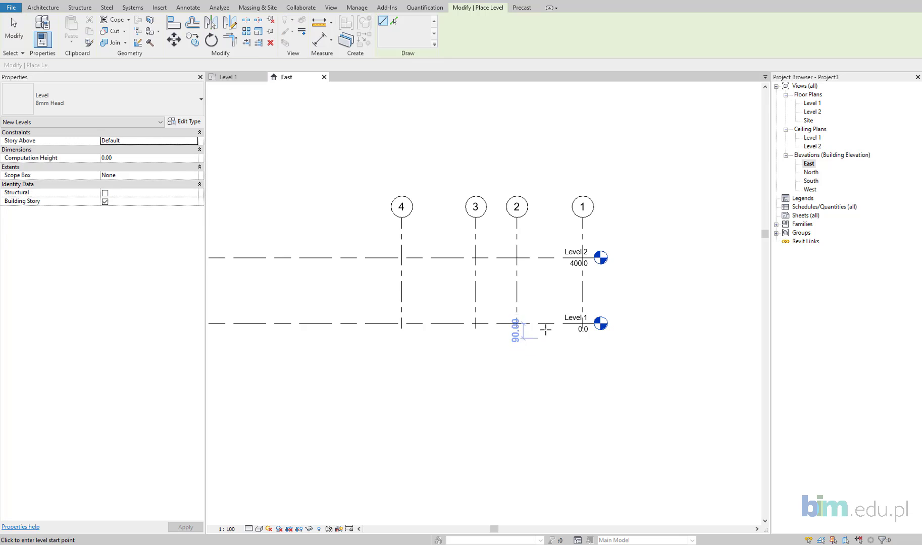
pyautogui.click(393, 21)
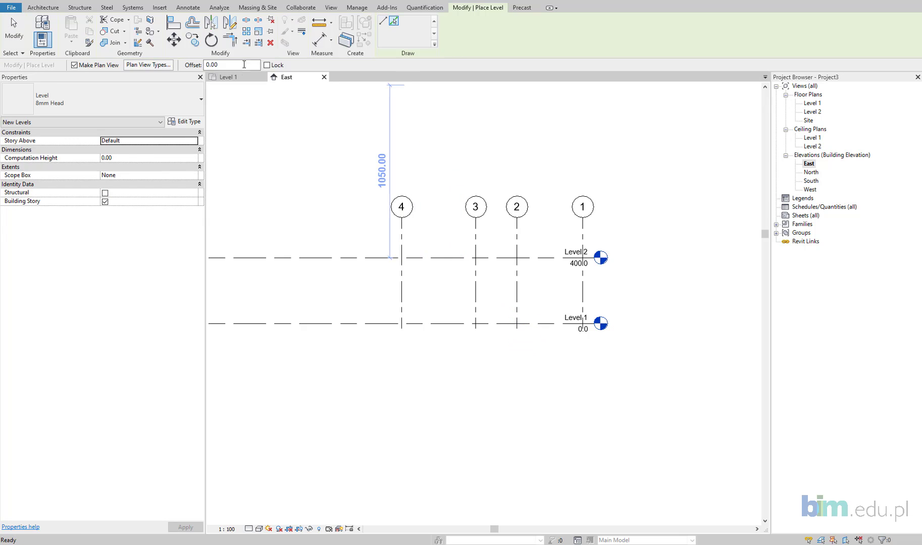
pyautogui.click(232, 66)
pyautogui.doubleClick(232, 65)
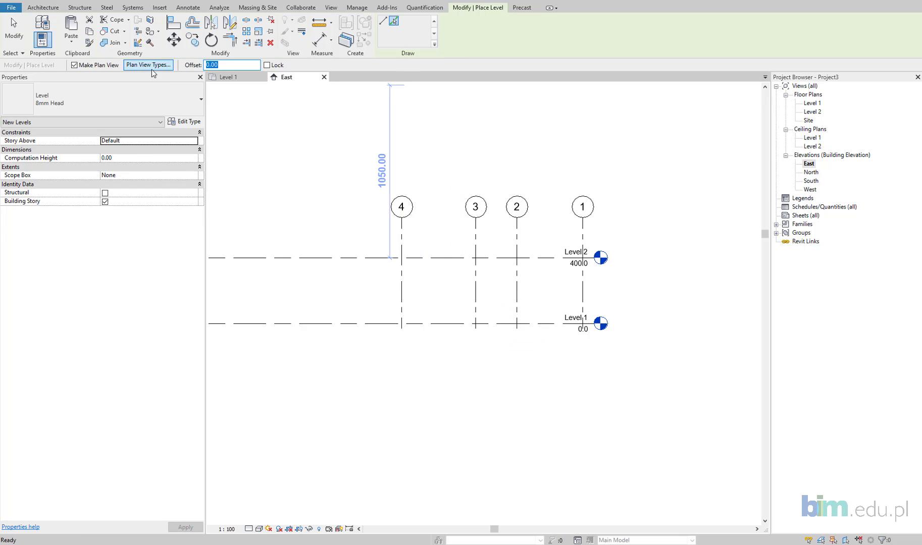
pyautogui.write('120')
pyautogui.press('Return')
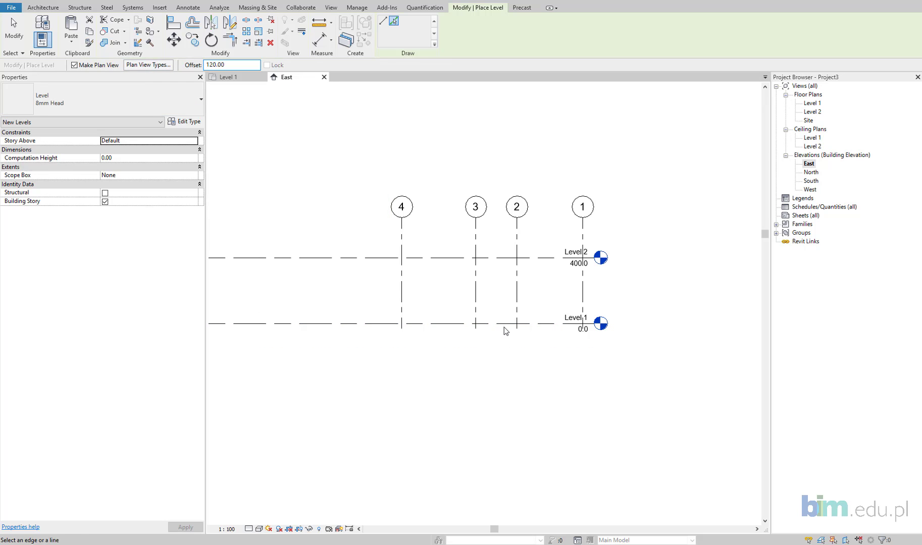
pyautogui.click(506, 325)
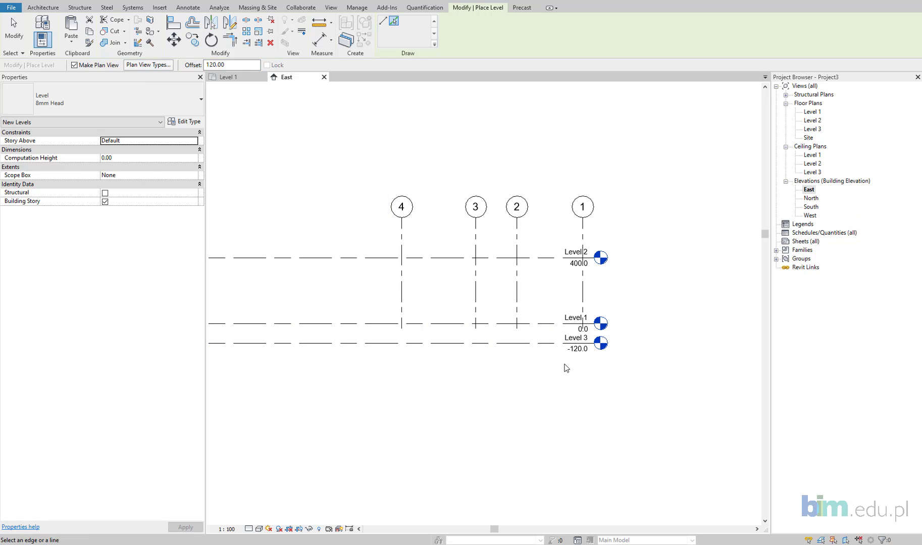
pyautogui.scroll(2, 575, 365)
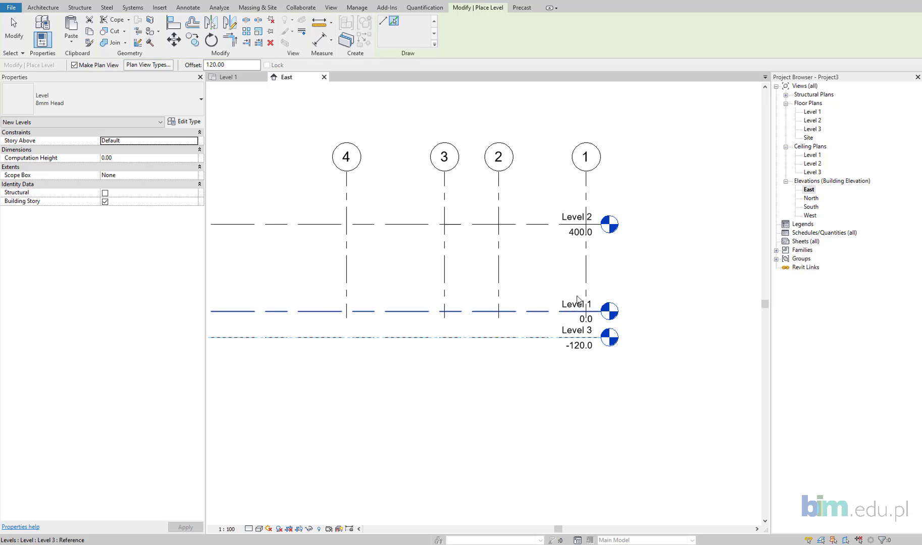
pyautogui.press('Escape')
pyautogui.press('Escape')
# Step: Rename Level 1 to Poziom 0 and Level 2 to Poziom 1
pyautogui.doubleClick(579, 305)
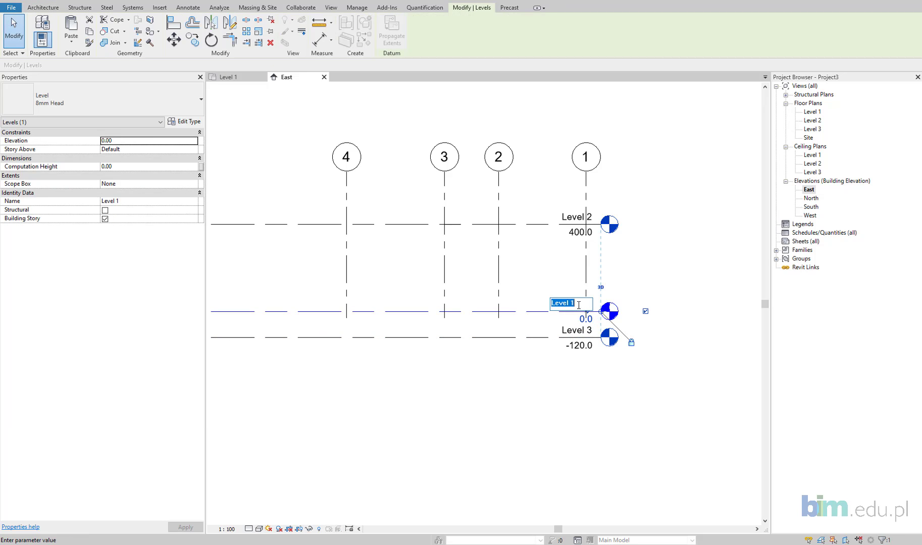
pyautogui.write('Poziom 0')
pyautogui.press('Return')
pyautogui.doubleClick(567, 218)
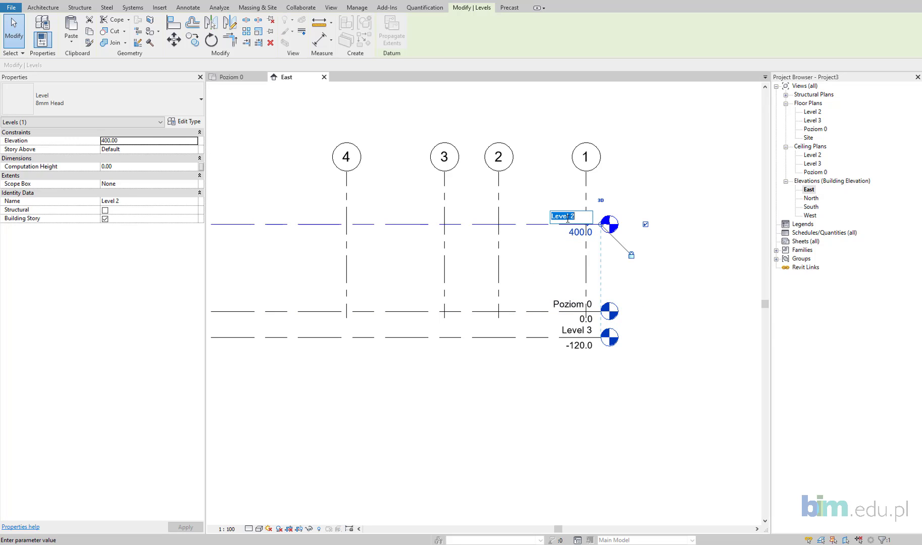
pyautogui.write('Poziom 1')
pyautogui.press('Return')
# Step: Set Poziom 1's elevation to 300 and rename Level 3 to Poziom -1
pyautogui.doubleClick(574, 233)
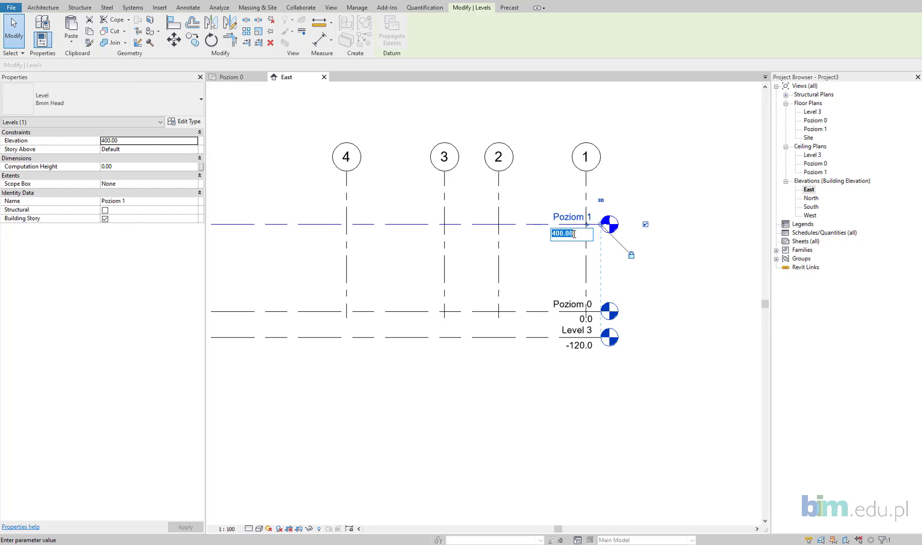
pyautogui.write('3')
pyautogui.press('Return')
pyautogui.click(572, 331)
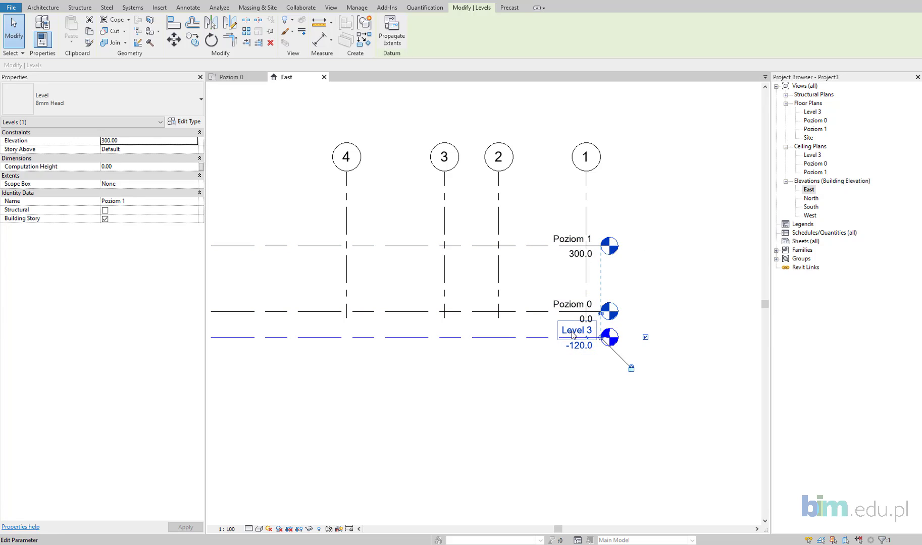
pyautogui.write('Poziom -1')
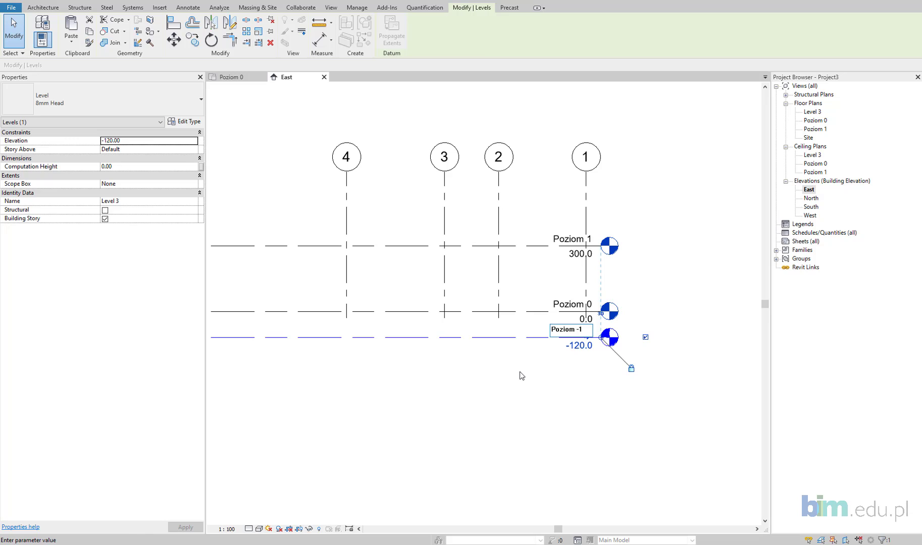
pyautogui.press('Return')
pyautogui.click(543, 377)
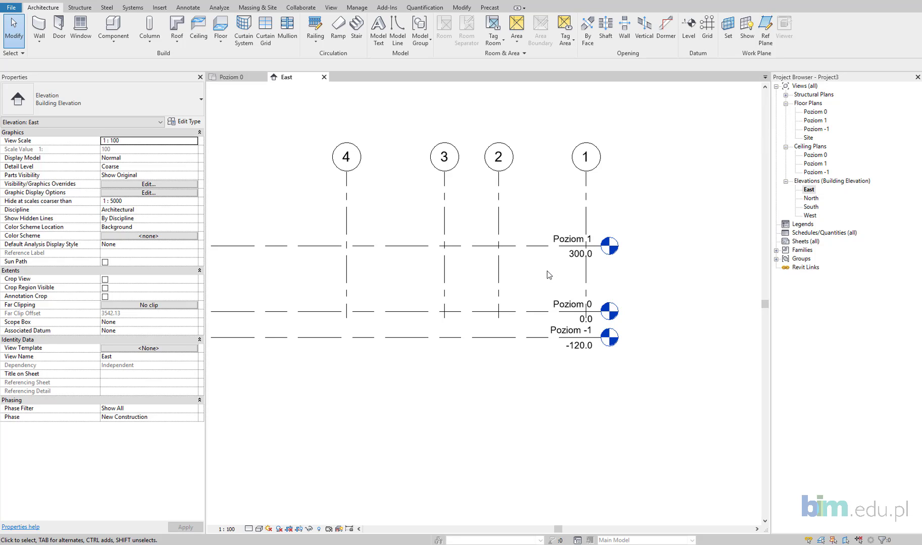
# Step: Open the Poziom -1 floor plan from the Project Browser
pyautogui.moveTo(554, 271)
pyautogui.mouseDown(button='middle')
pyautogui.moveTo(571, 283)
pyautogui.moveTo(562, 289)
pyautogui.mouseUp(button='middle')
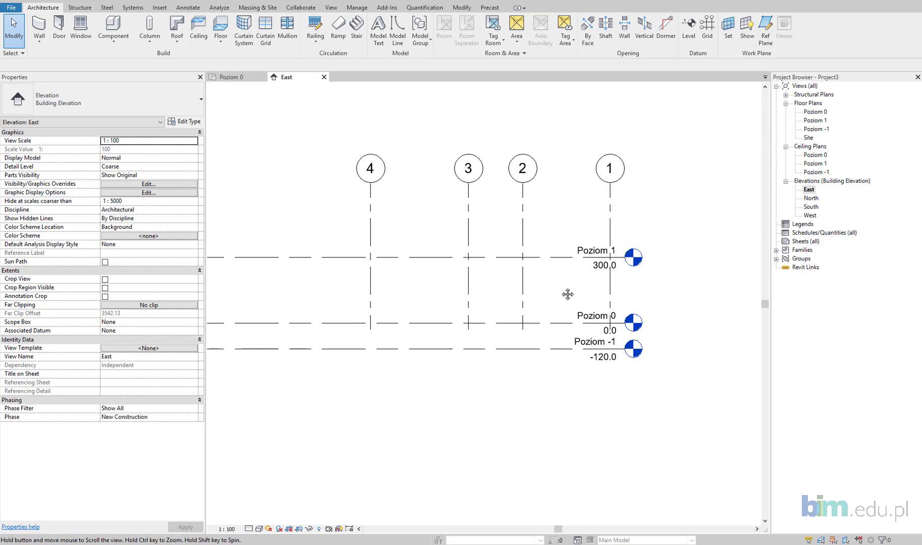
pyautogui.click(815, 129)
pyautogui.doubleClick(815, 129)
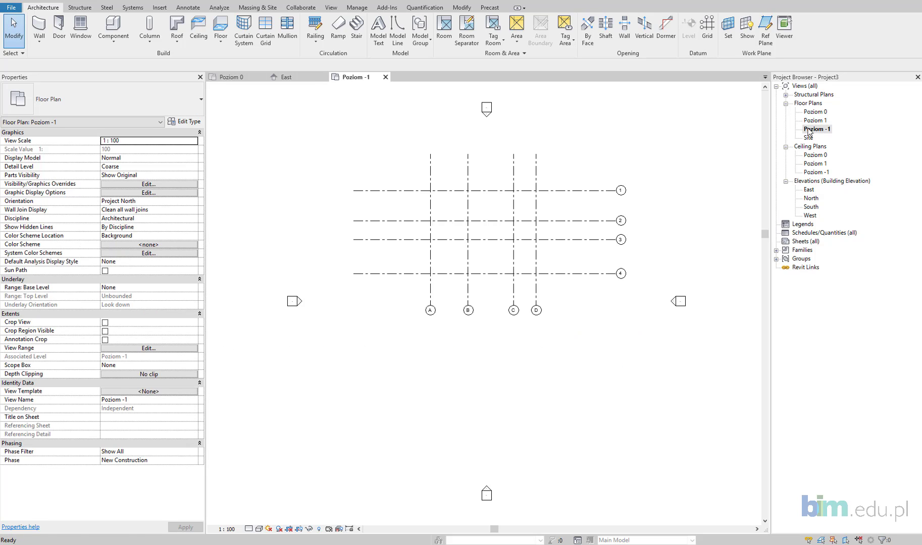
pyautogui.moveTo(630, 175); pyautogui.dragTo(642, 186, button='middle')
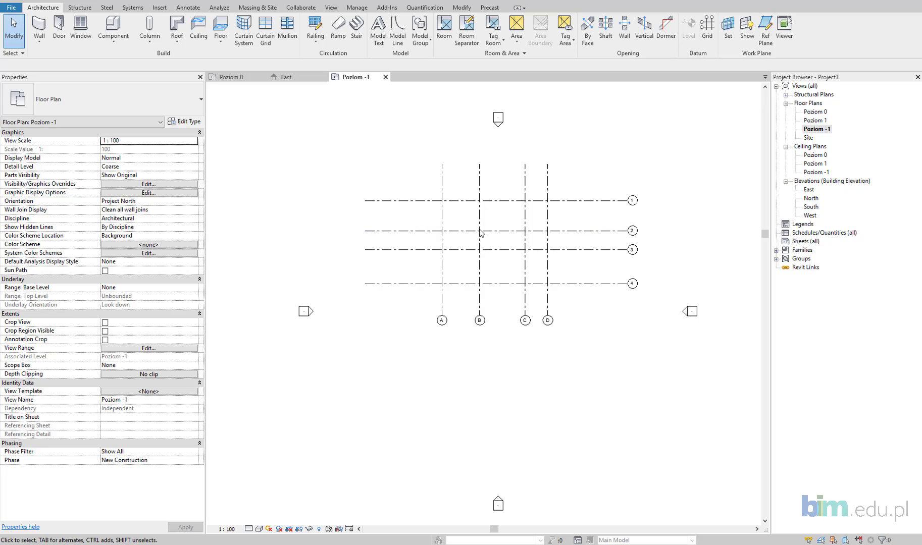
pyautogui.moveTo(284, 78)
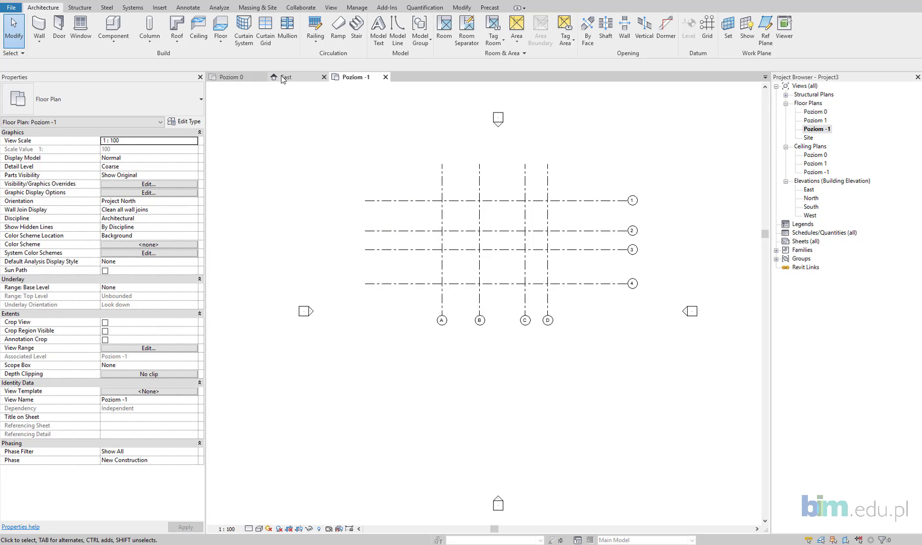
# Step: In the East elevation, drag grid ends below Poziom -1, then view the Poziom 0 plan
pyautogui.click(291, 85)
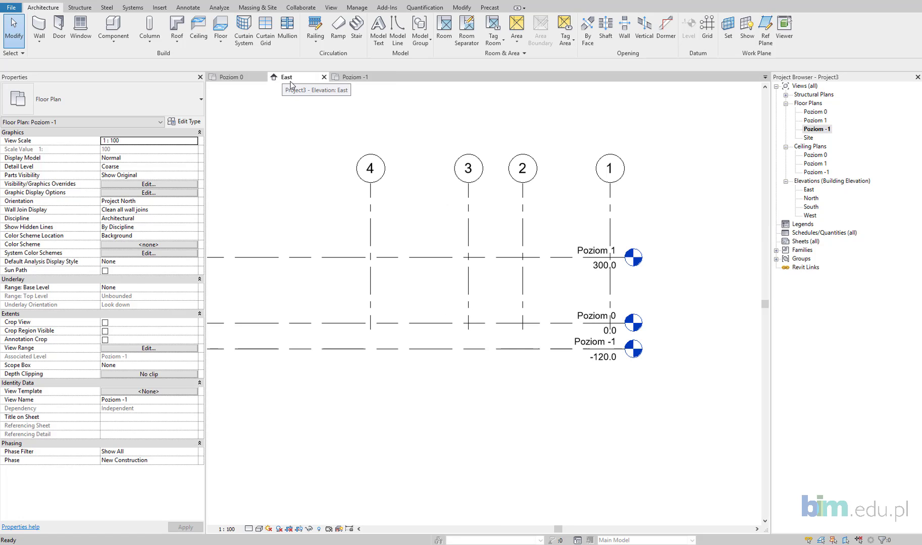
pyautogui.click(516, 268)
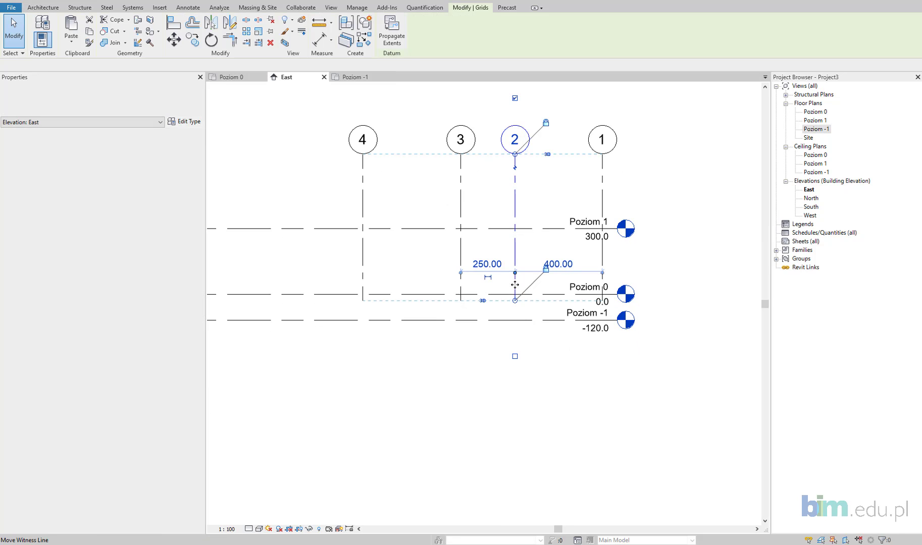
pyautogui.moveTo(514, 302); pyautogui.dragTo(516, 358)
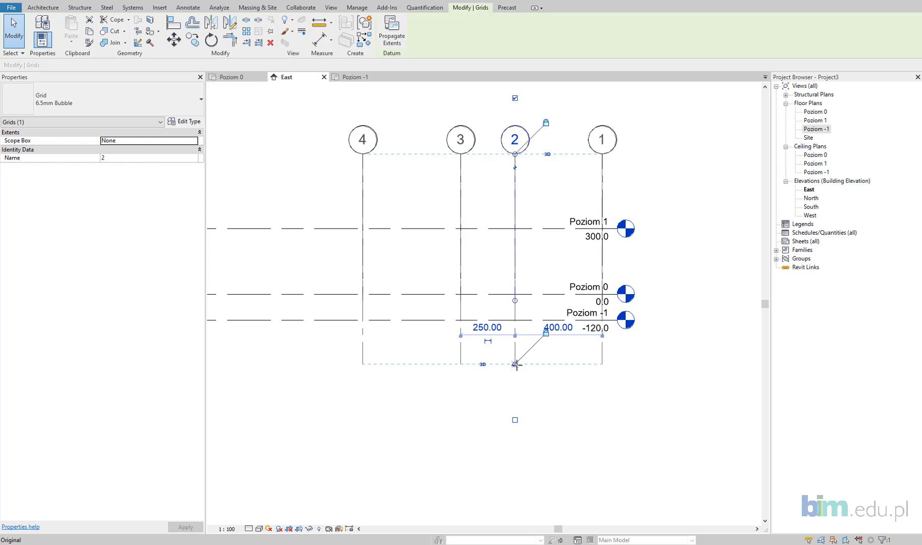
pyautogui.click(430, 336)
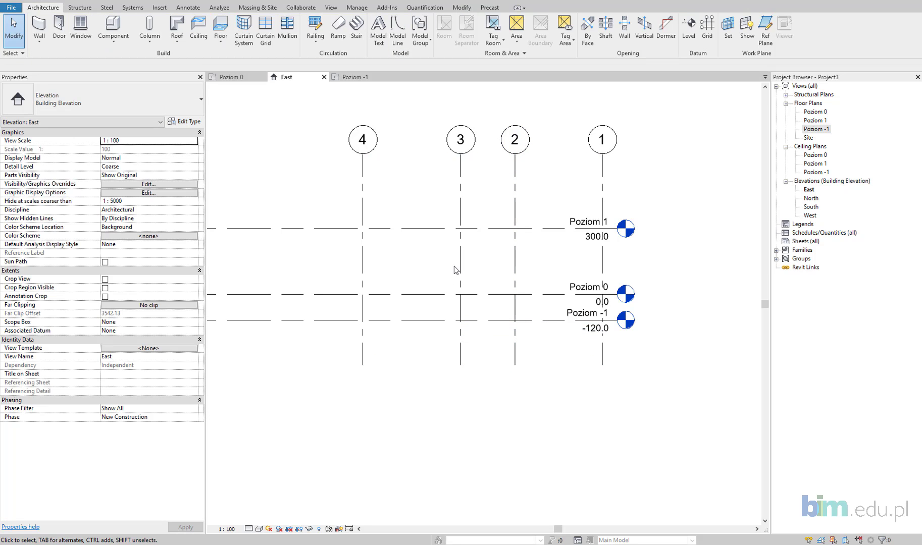
pyautogui.moveTo(231, 77)
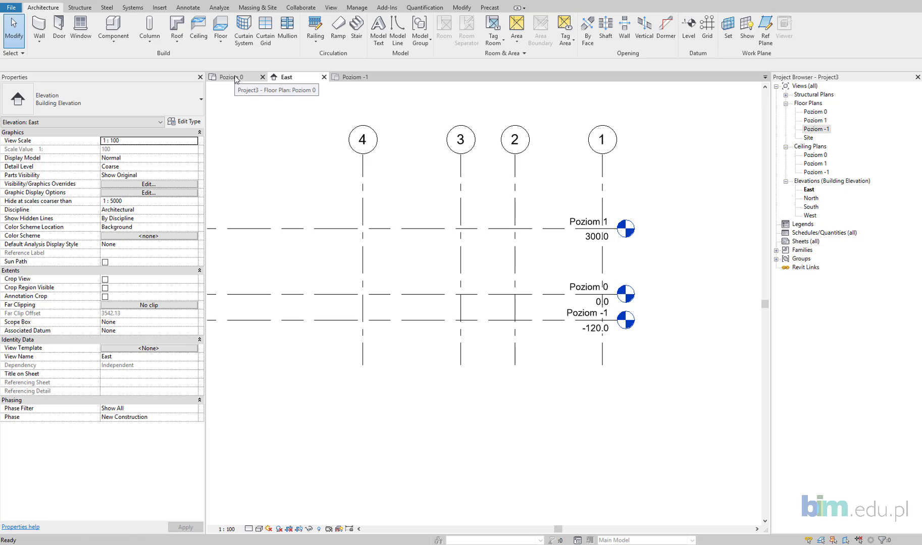
pyautogui.click(236, 79)
pyautogui.moveTo(333, 149); pyautogui.dragTo(333, 160, button='middle')
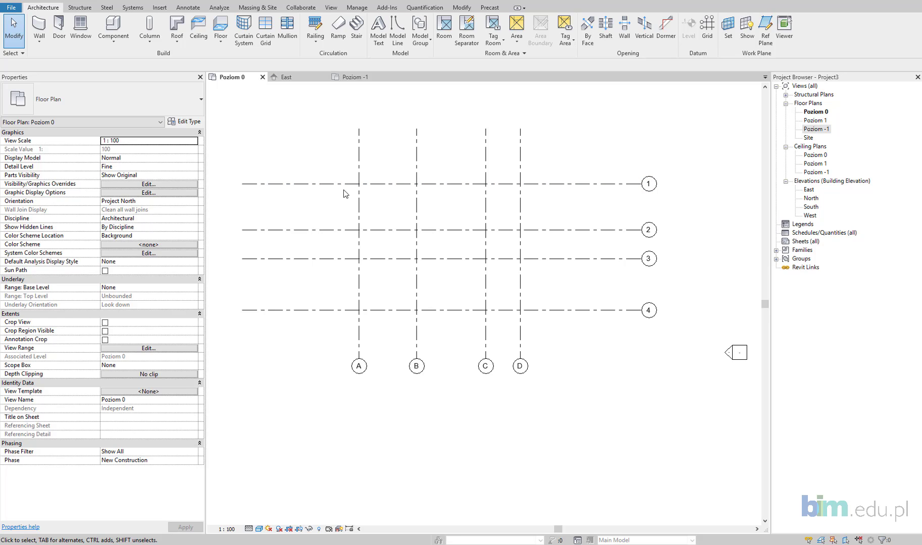
# Step: Dimension grids A–D with an aligned string reading 500, 600, 300 below the grids
pyautogui.press('d')
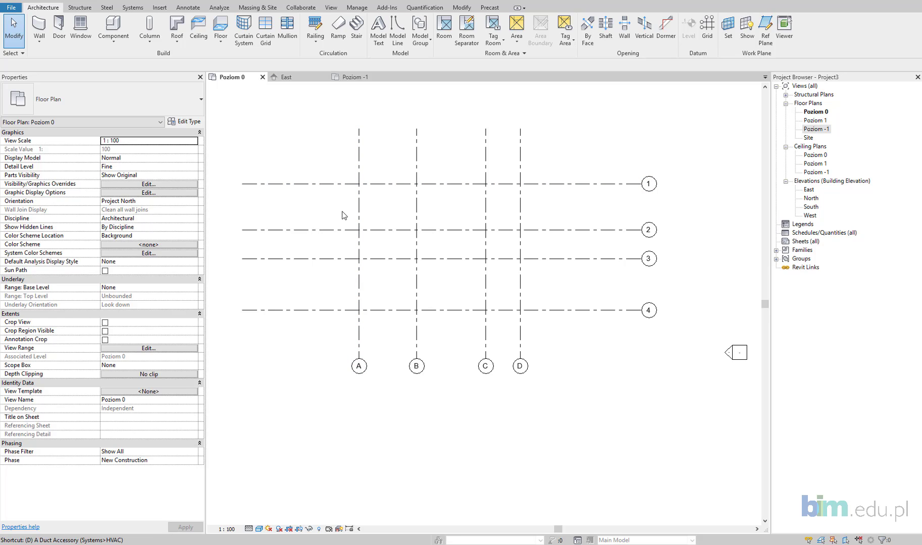
pyautogui.press('i')
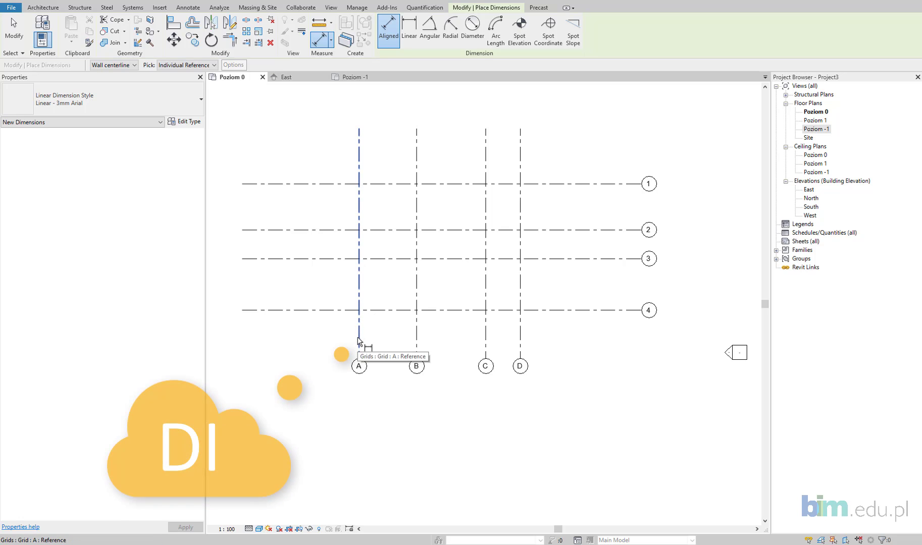
pyautogui.click(359, 341)
pyautogui.click(417, 344)
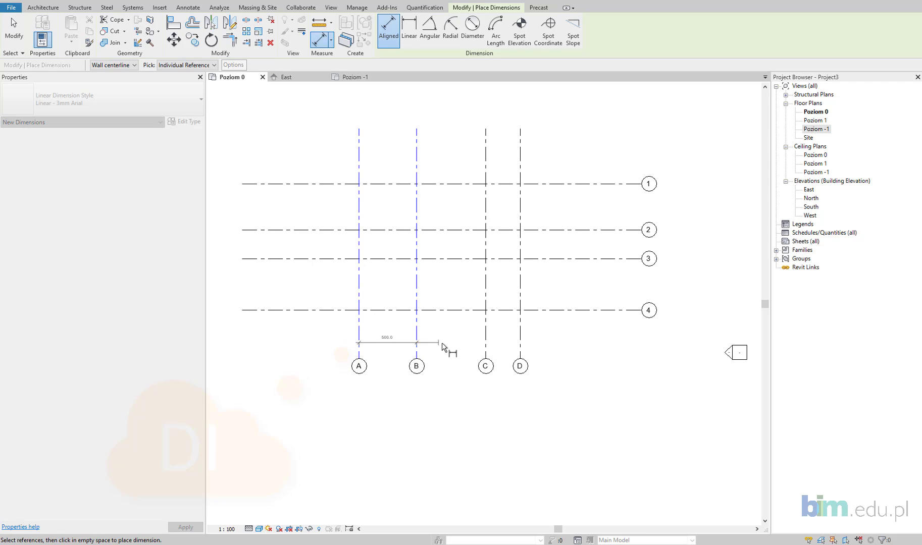
pyautogui.click(484, 347)
pyautogui.click(519, 342)
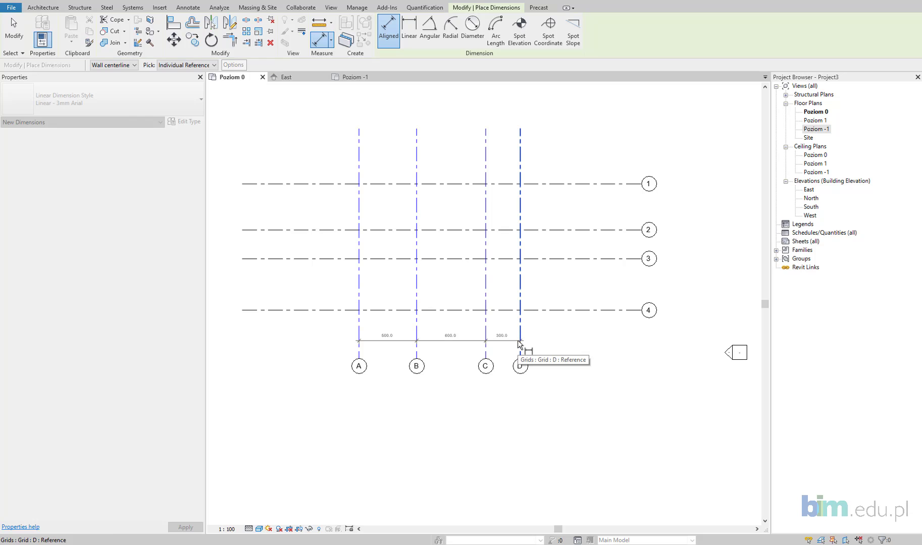
pyautogui.click(524, 348)
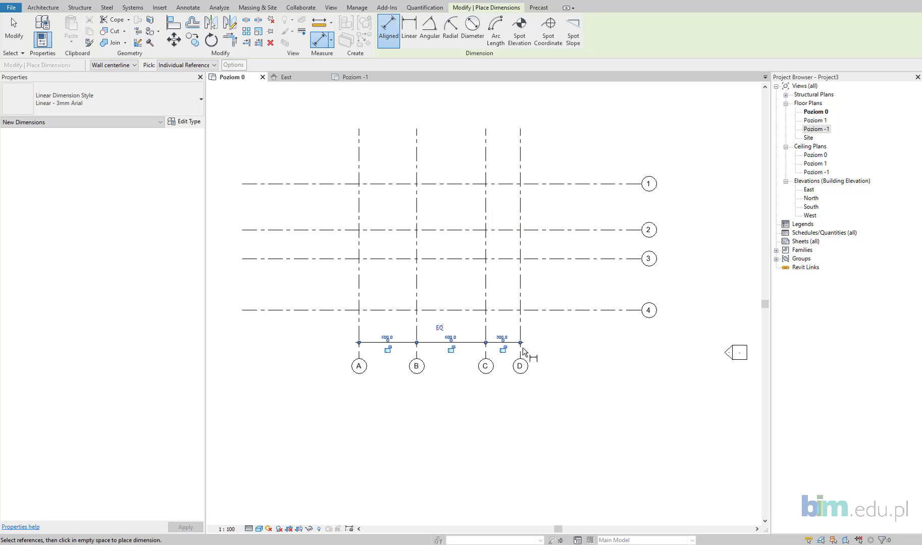
# Step: Dimension grids 1–4 with a string reading 400, 250, 450 beside the grids
pyautogui.scroll(3, 441, 354)
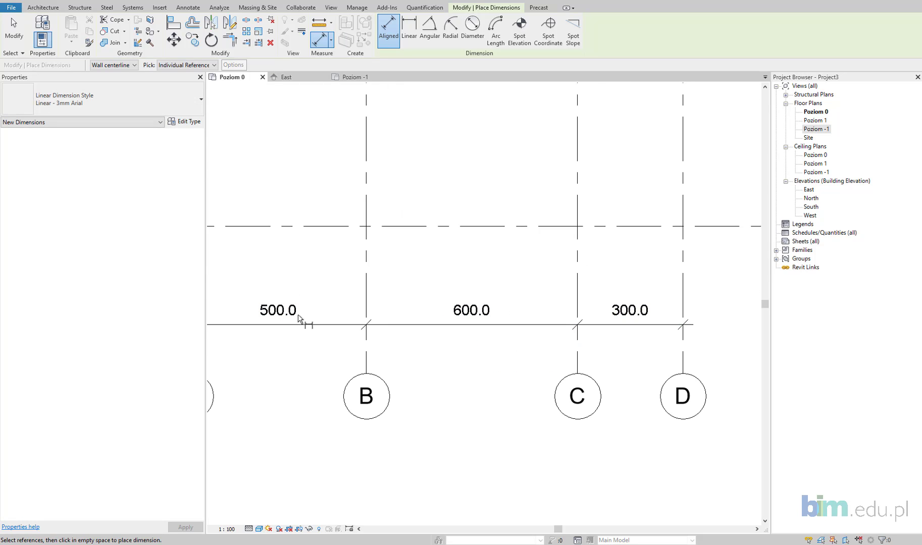
pyautogui.scroll(-2, 303, 316)
pyautogui.moveTo(424, 331); pyautogui.dragTo(396, 341, button='middle')
pyautogui.scroll(-2, 396, 341)
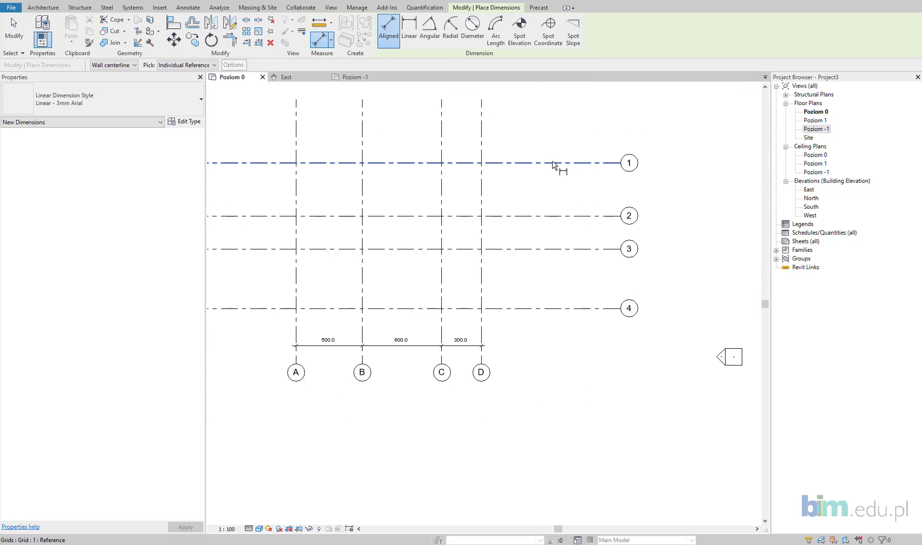
pyautogui.click(576, 163)
pyautogui.click(577, 216)
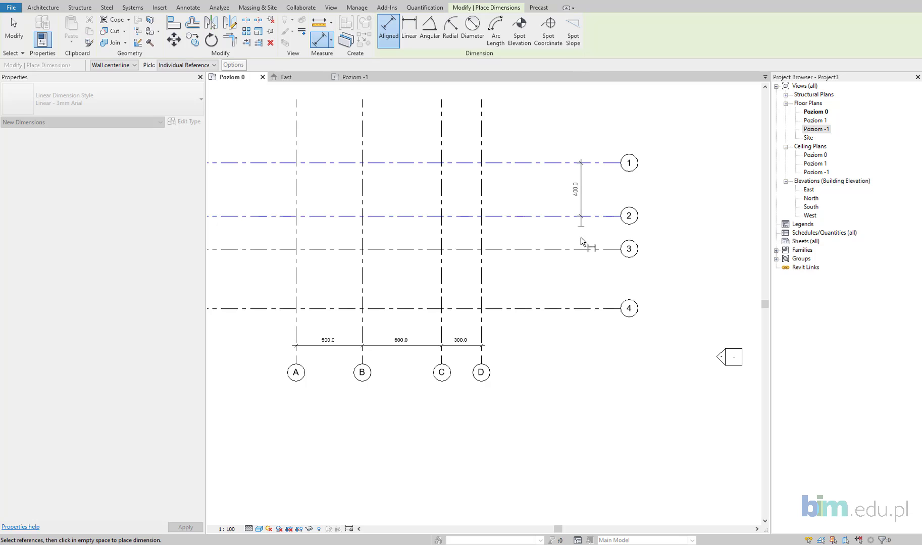
pyautogui.click(588, 249)
pyautogui.click(594, 309)
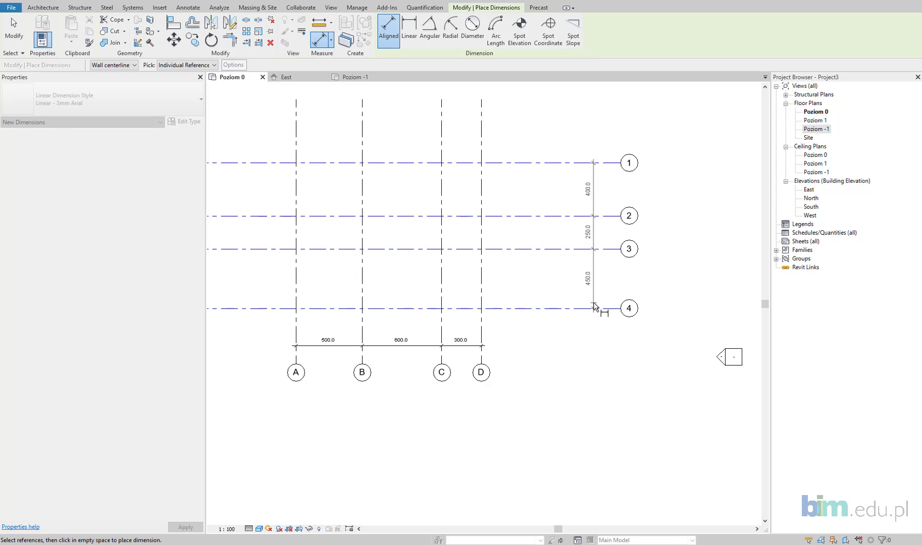
pyautogui.click(594, 332)
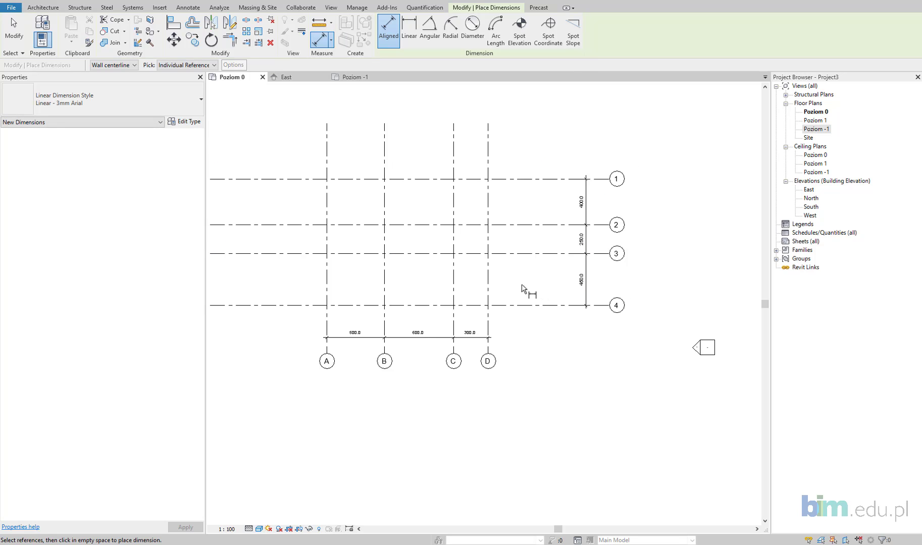
pyautogui.scroll(-1, 531, 290)
pyautogui.moveTo(531, 289); pyautogui.dragTo(586, 289, button='middle')
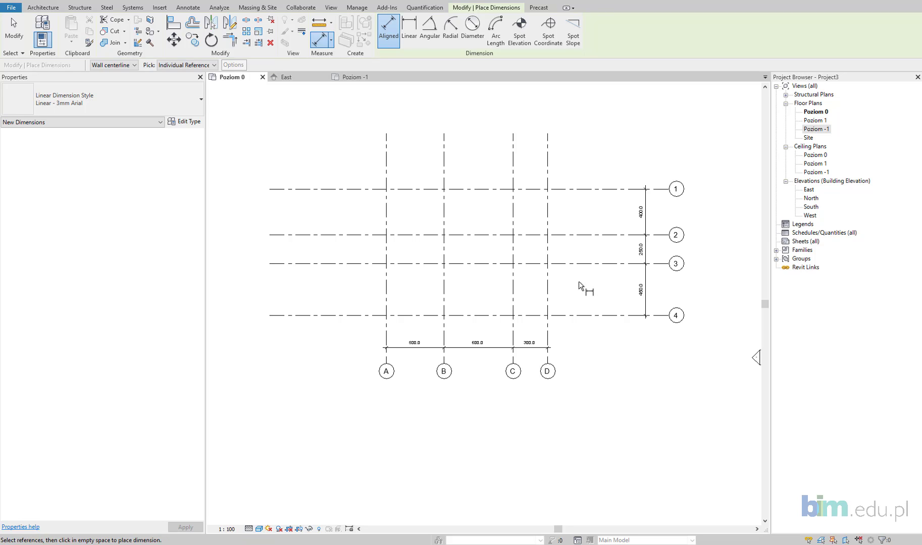
pyautogui.moveTo(577, 278); pyautogui.dragTo(590, 291, button='middle')
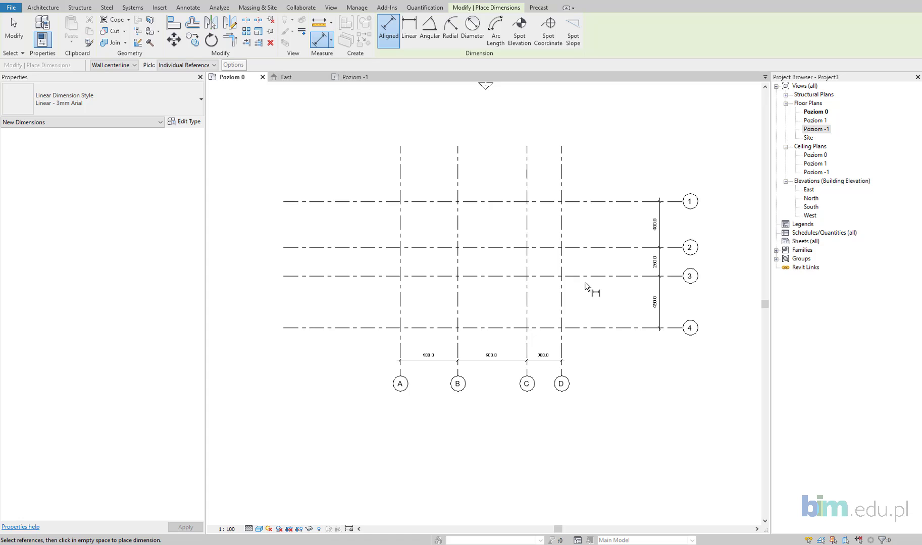
# Step: Exit the Aligned Dimension tool, leaving the Poziom 0 plan with nothing selected
pyautogui.press('Escape')
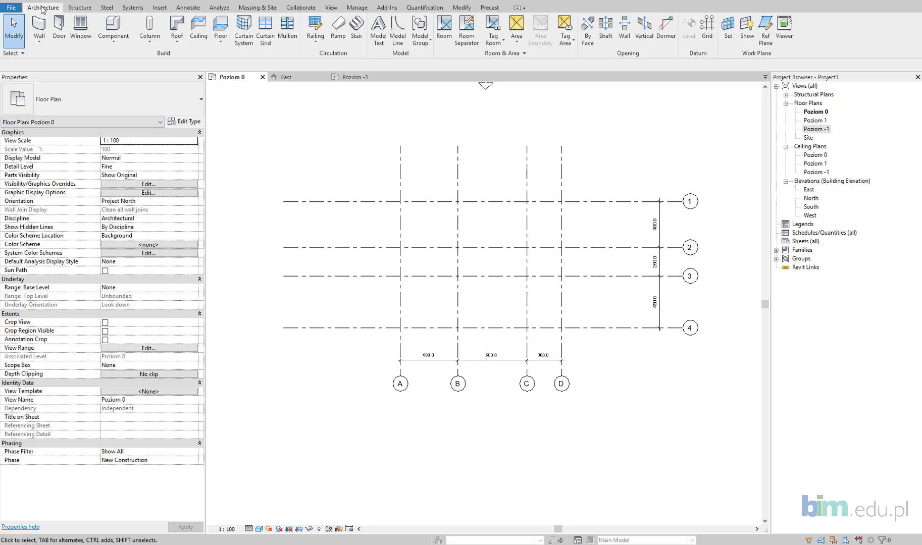
# Step: Duplicate the Generic - 200mm wall type as 'Ściana fundamentowa 24cm'
pyautogui.press('w')
pyautogui.press('a')
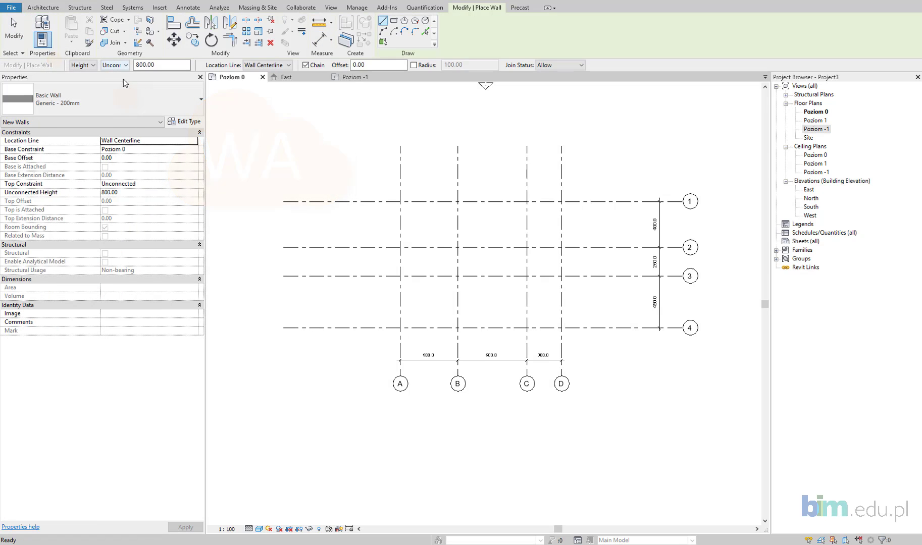
pyautogui.click(182, 122)
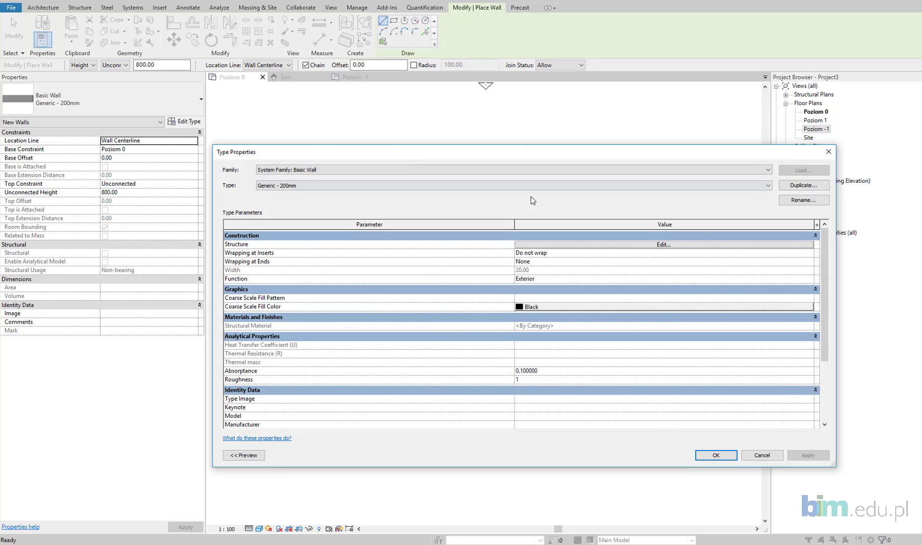
pyautogui.click(810, 186)
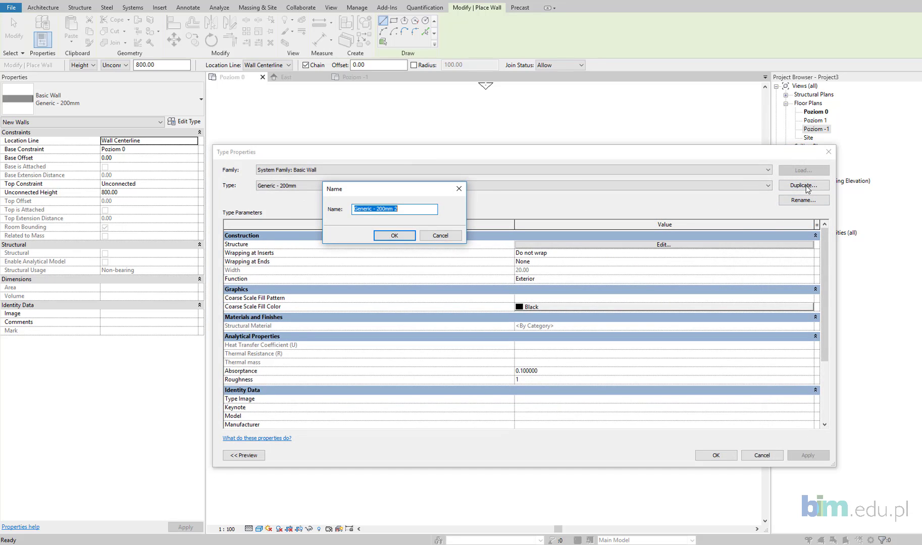
pyautogui.write('Ściana fundamentowa 24cm')
pyautogui.click(395, 241)
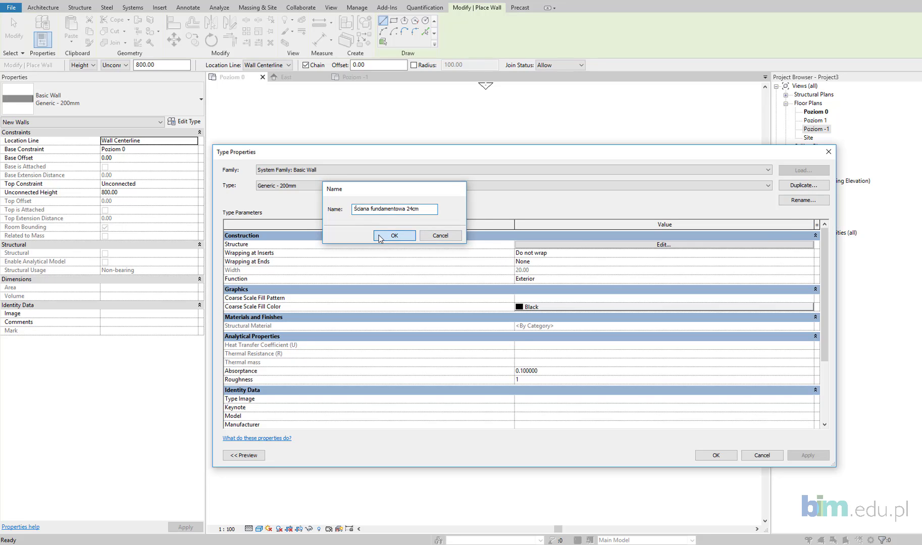
# Step: Set the new wall type's structure layer thickness to 24
pyautogui.click(639, 247)
pyautogui.click(549, 243)
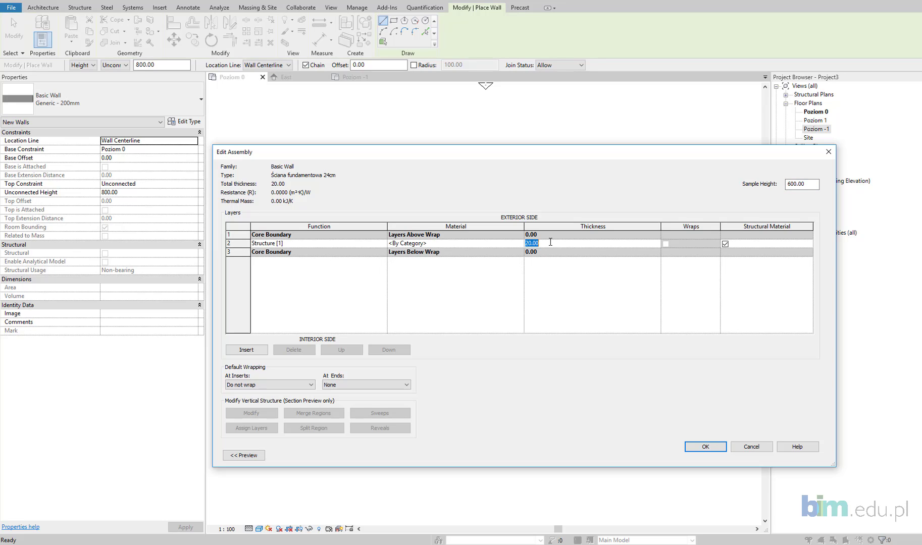
pyautogui.write('24')
pyautogui.click(549, 265)
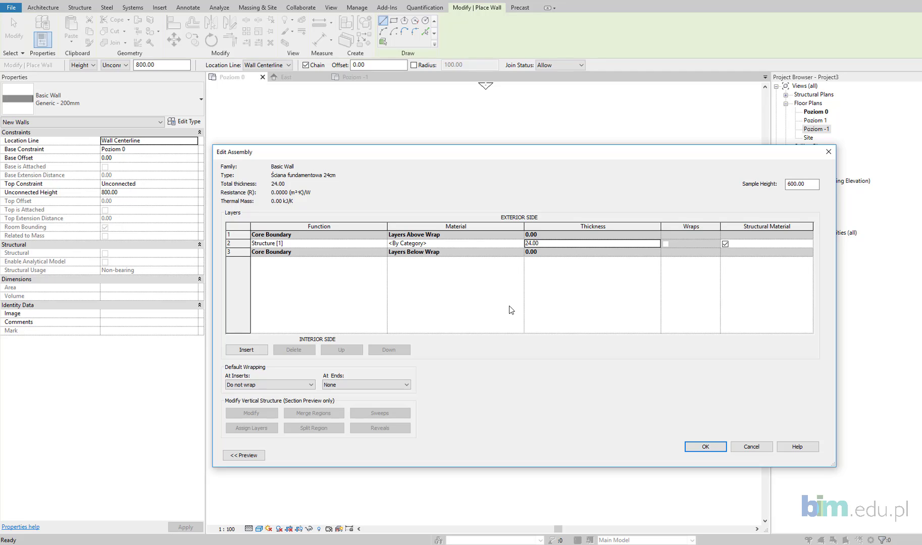
pyautogui.click(705, 447)
# Step: Apply the new wall type, keeping walls Height, Unconnected 800.00, extending upward
pyautogui.click(706, 457)
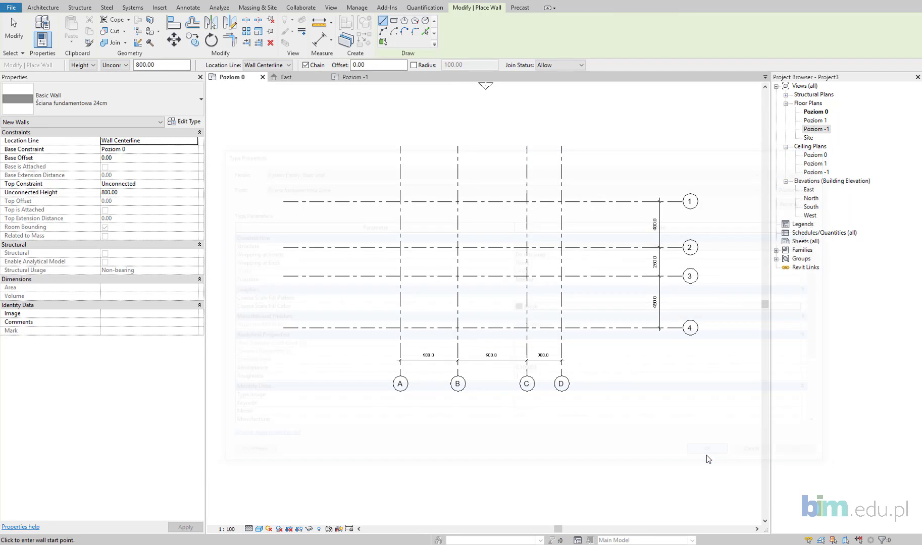
pyautogui.moveTo(447, 236); pyautogui.dragTo(452, 266, button='middle')
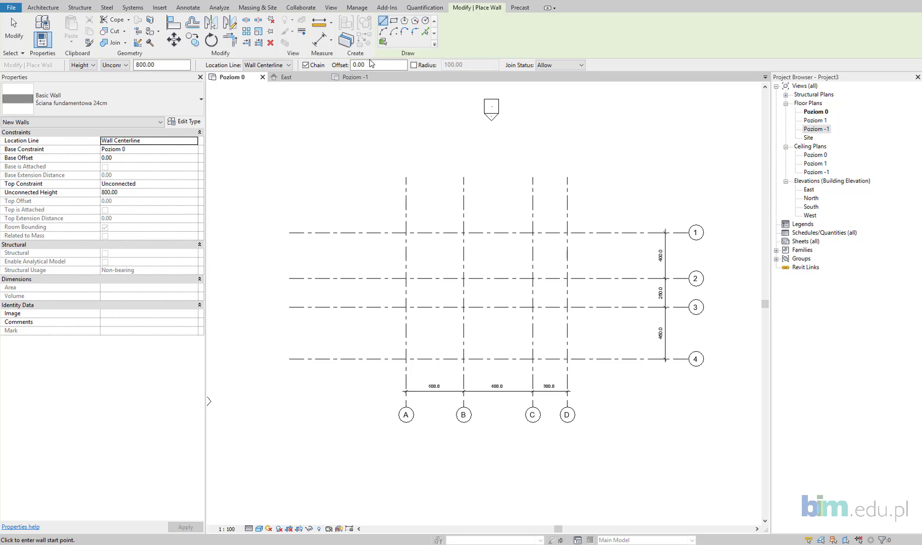
pyautogui.click(93, 65)
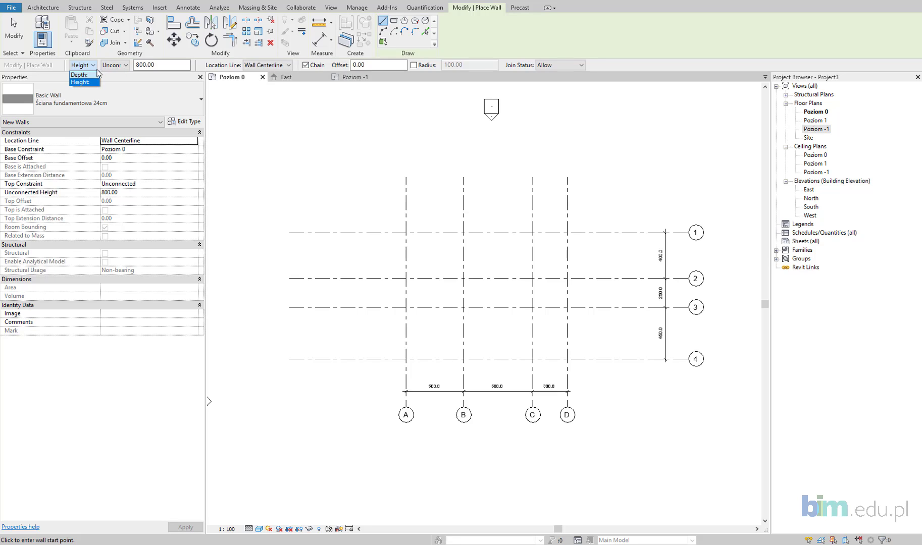
pyautogui.click(83, 81)
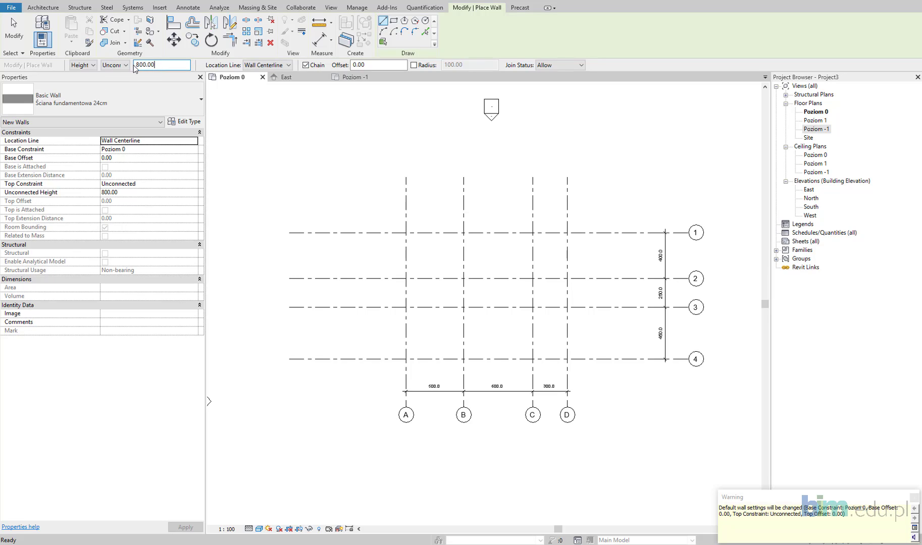
pyautogui.click(127, 65)
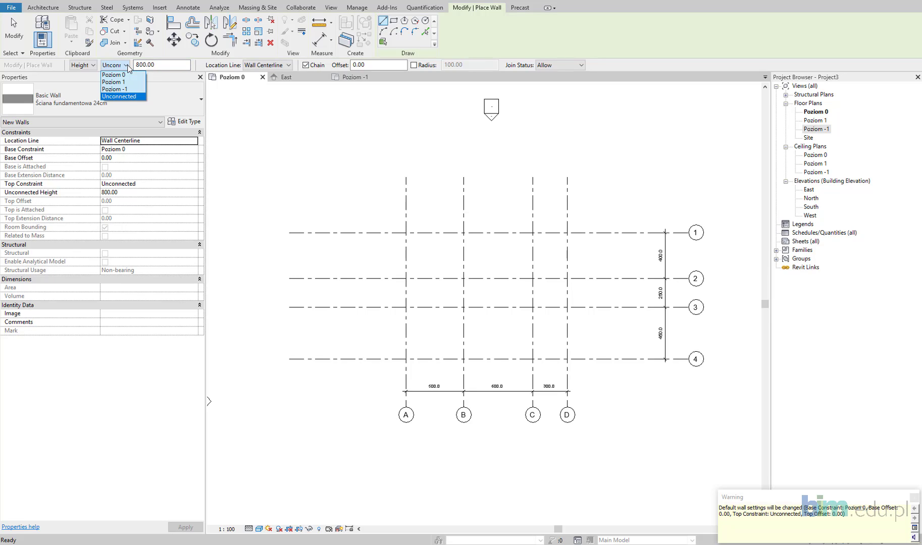
pyautogui.click(127, 66)
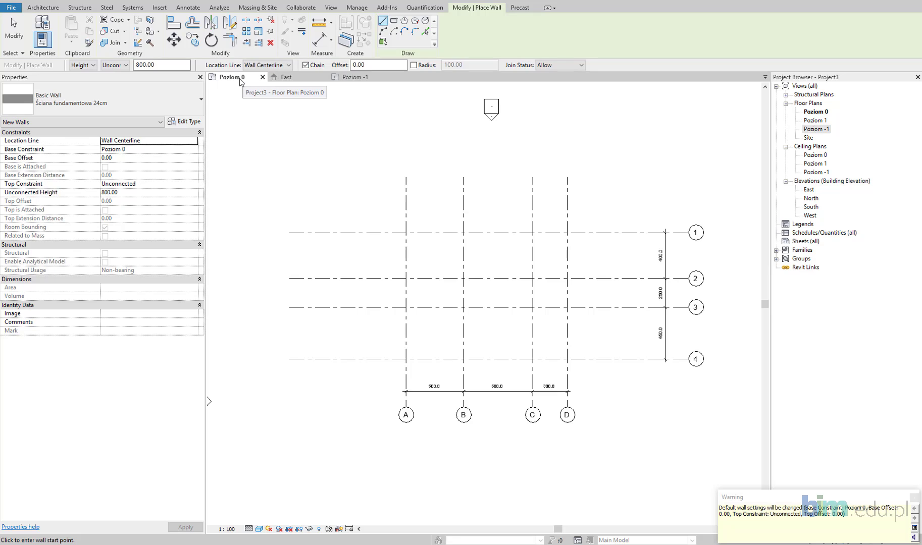
# Step: Switch to the Poziom -1 floor plan and zoom in on its grid
pyautogui.click(344, 83)
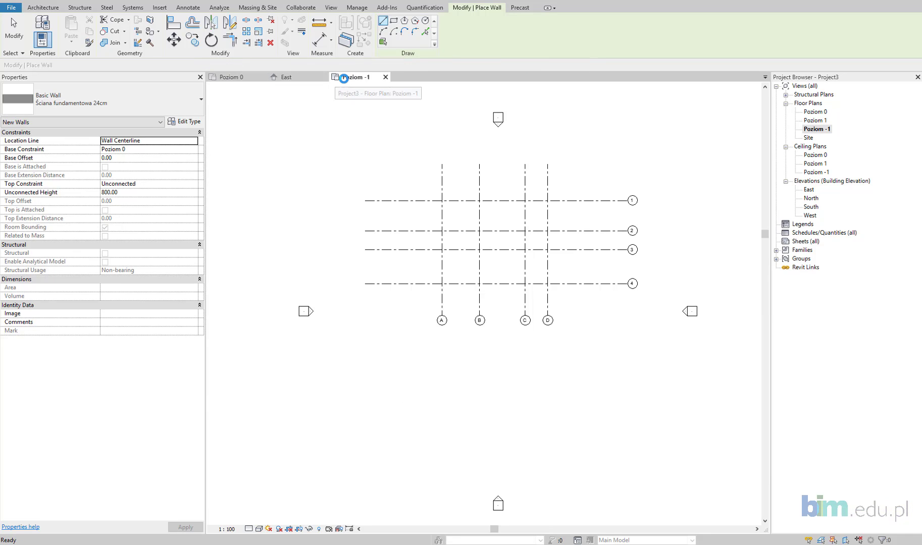
pyautogui.moveTo(419, 150); pyautogui.dragTo(370, 157, button='middle')
pyautogui.scroll(1, 442, 218)
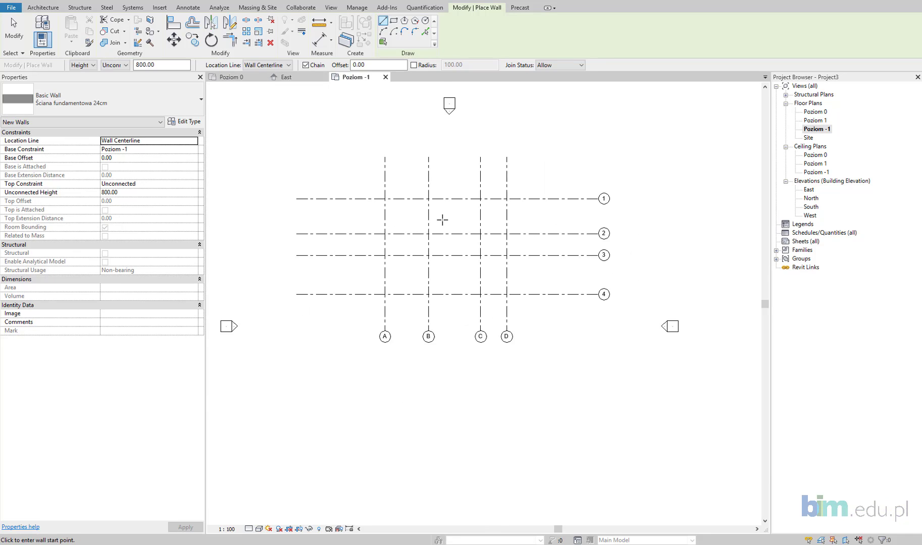
pyautogui.scroll(2, 434, 216)
pyautogui.moveTo(434, 216); pyautogui.dragTo(414, 209, button='middle')
pyautogui.scroll(1, 414, 209)
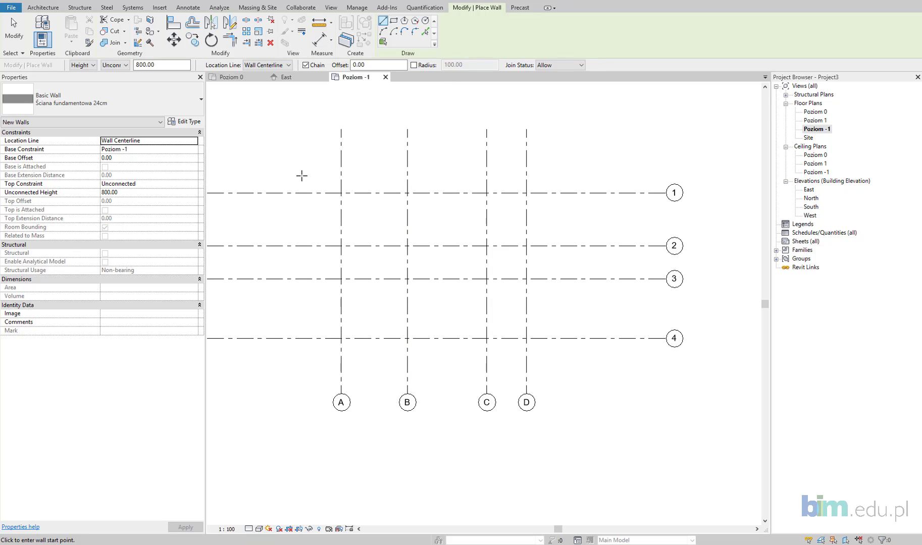
# Step: Set Top Constraint to Poziom 0 with Wall Centerline, starting the wall at A/1
pyautogui.click(126, 66)
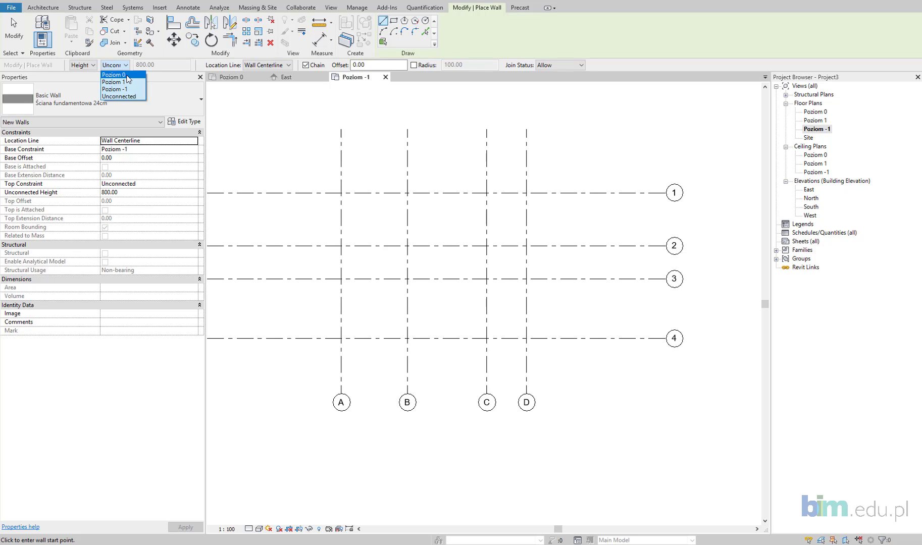
pyautogui.click(126, 75)
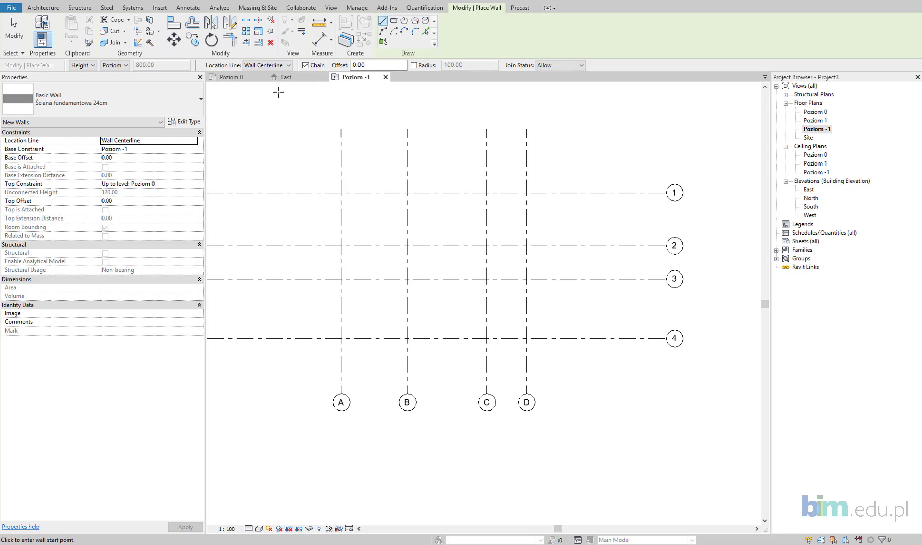
pyautogui.click(287, 66)
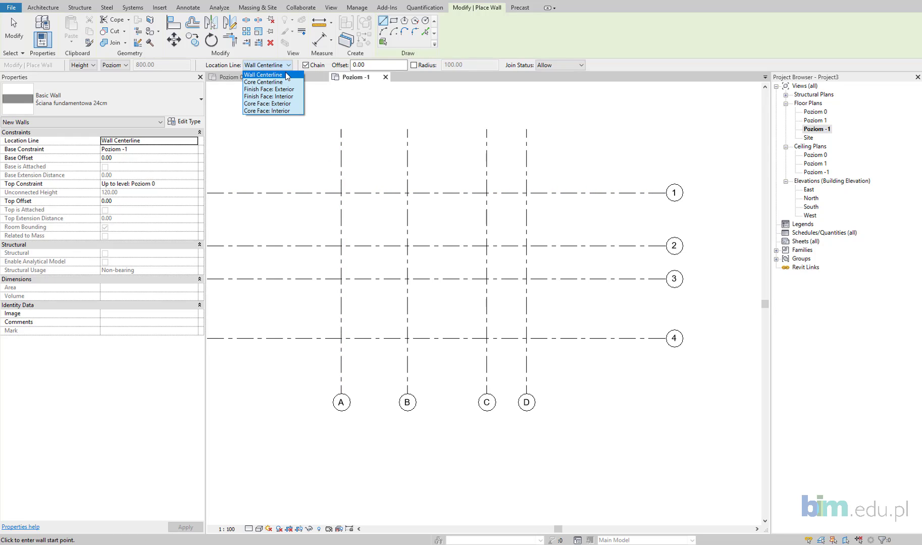
pyautogui.click(285, 76)
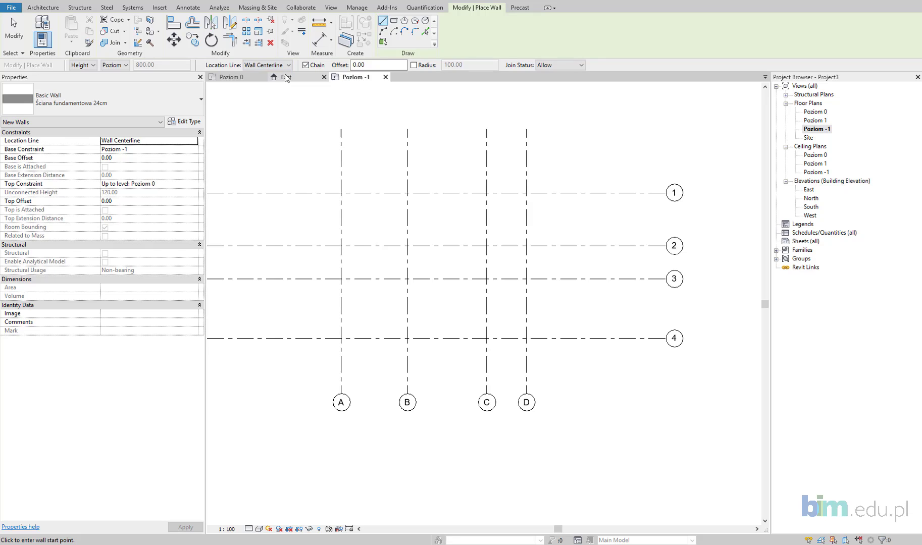
pyautogui.click(342, 193)
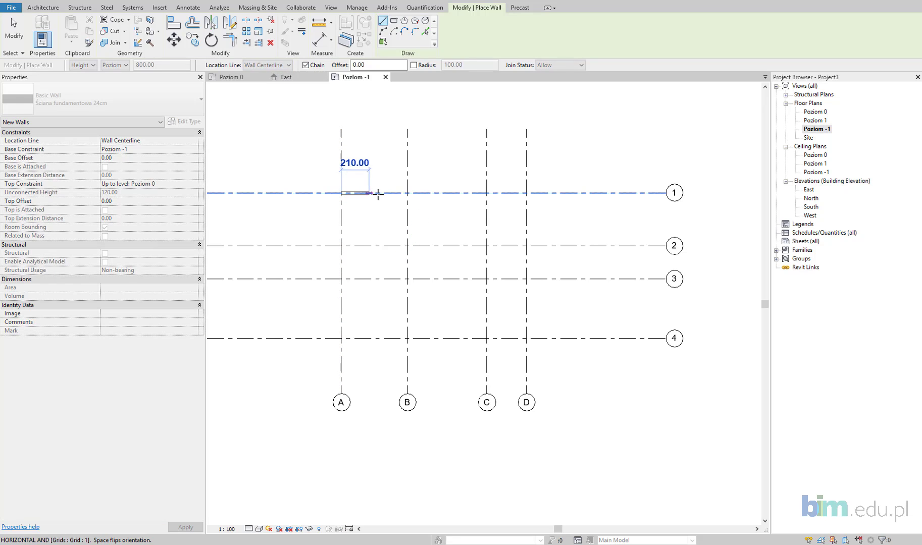
# Step: Draw the outer foundation walls C/1, C/2, D/2, D/4, A/4 and back to A/1
pyautogui.click(486, 193)
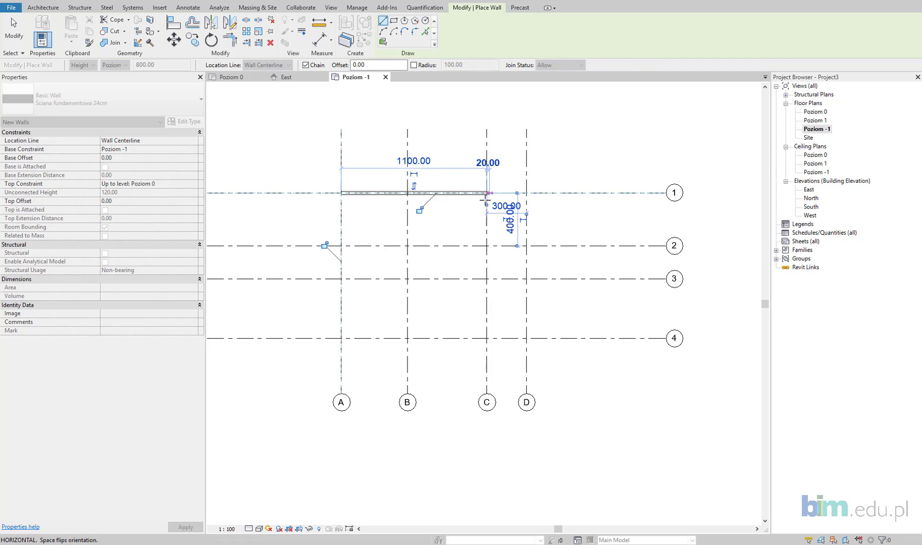
pyautogui.click(486, 245)
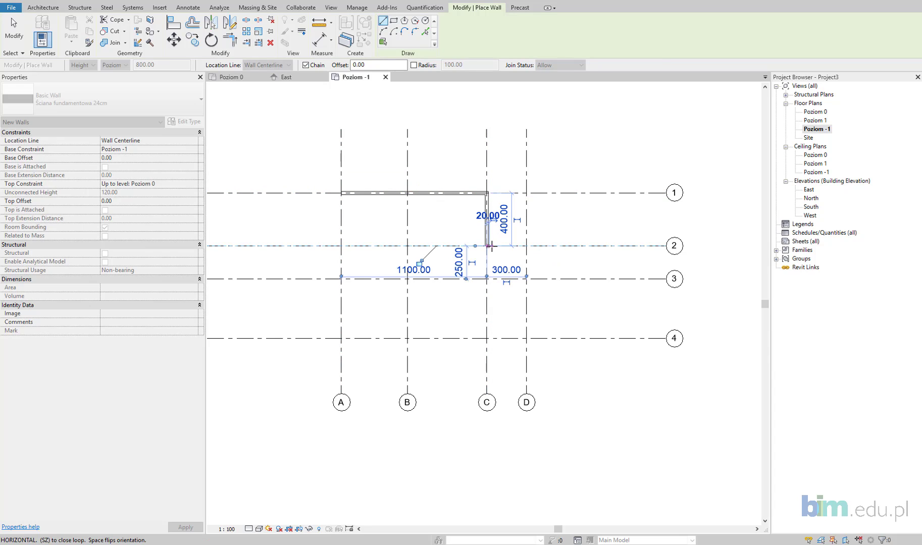
pyautogui.click(527, 246)
pyautogui.click(526, 338)
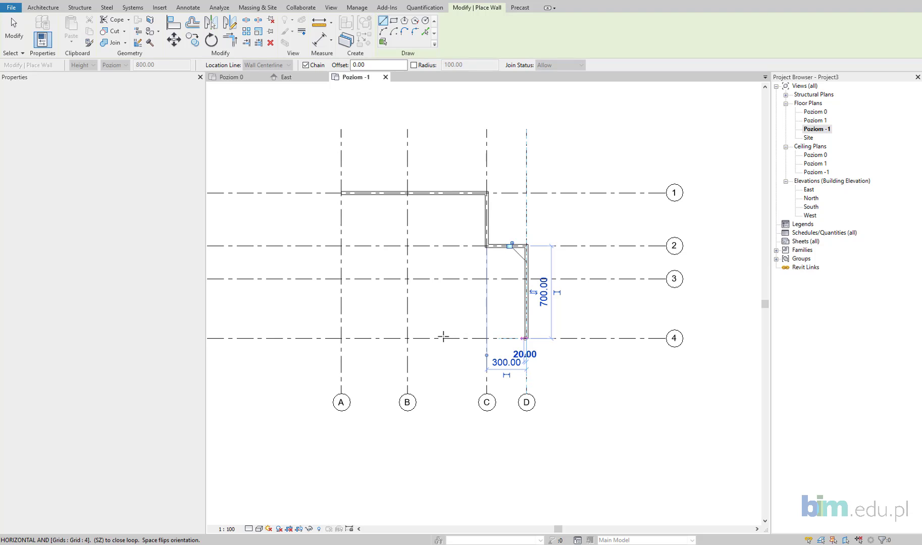
pyautogui.click(341, 339)
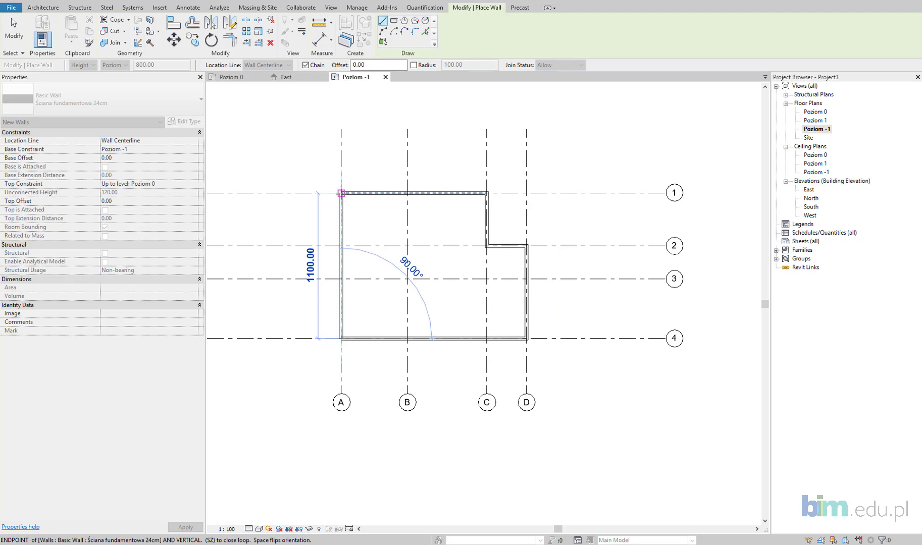
pyautogui.click(341, 193)
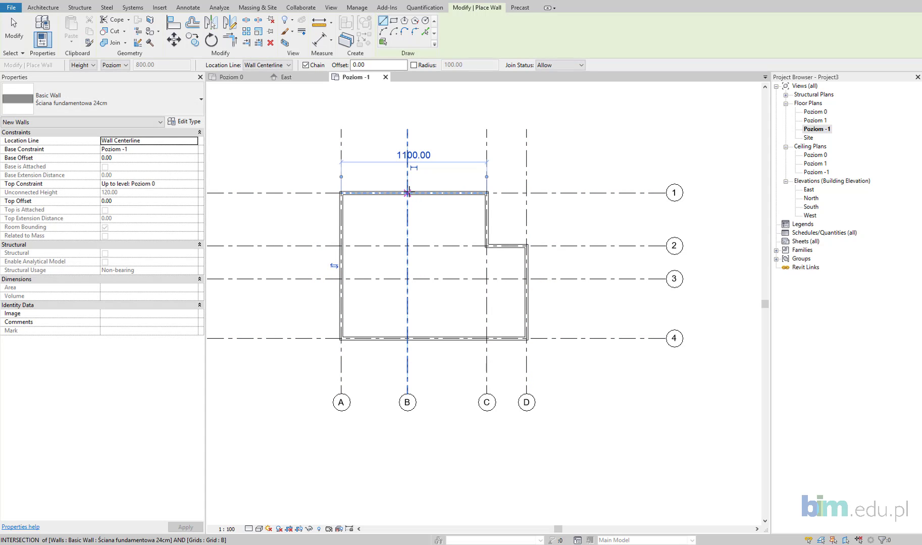
# Step: Add interior walls along grid B, grid 2 from A to C, and grid 3 from A to B
pyautogui.click(407, 193)
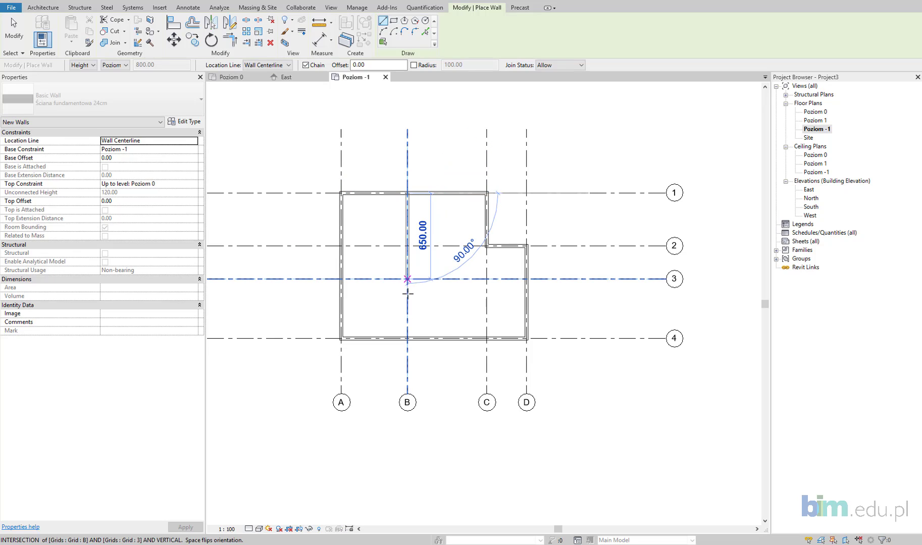
pyautogui.click(408, 335)
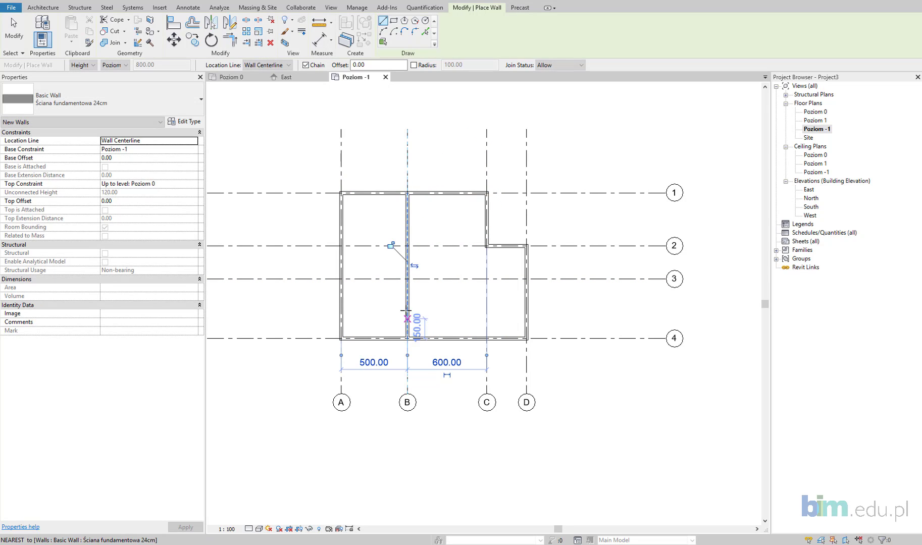
pyautogui.press('Escape')
pyautogui.click(341, 246)
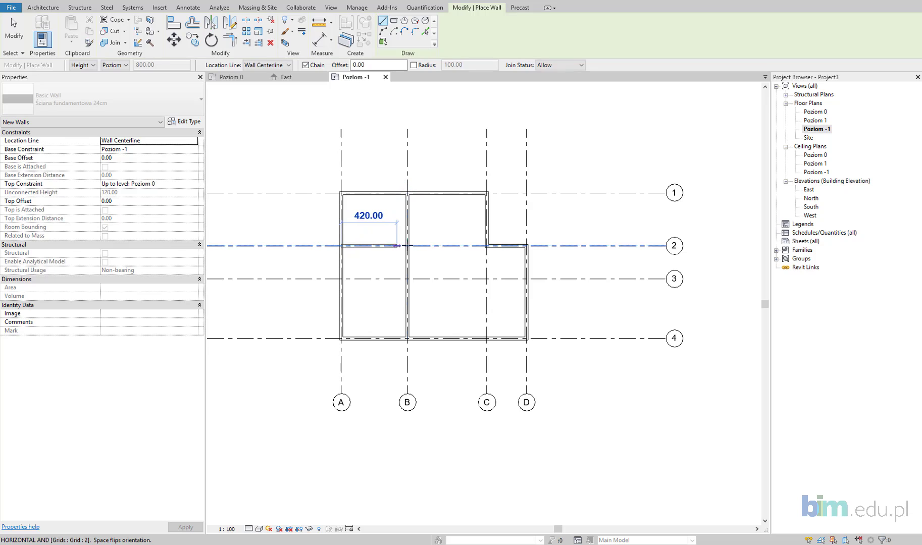
pyautogui.click(486, 245)
pyautogui.press('Escape')
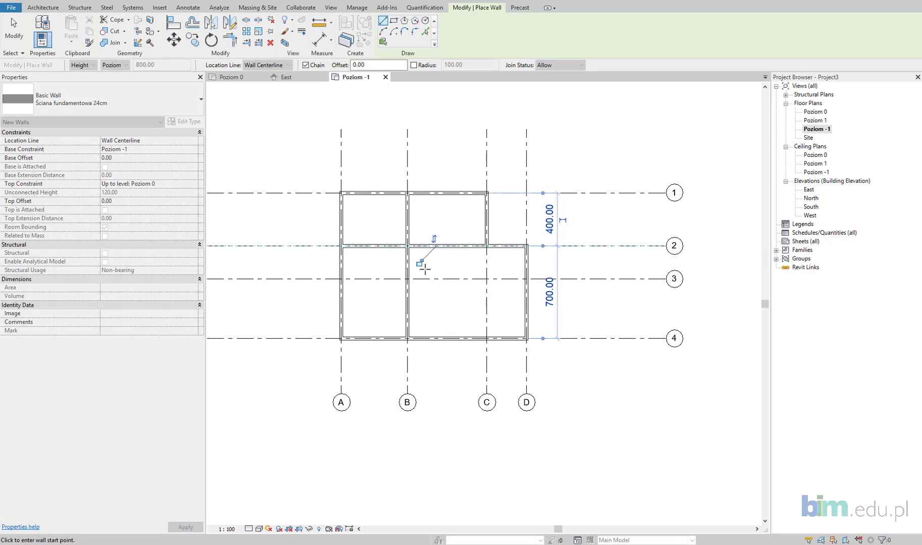
pyautogui.click(341, 279)
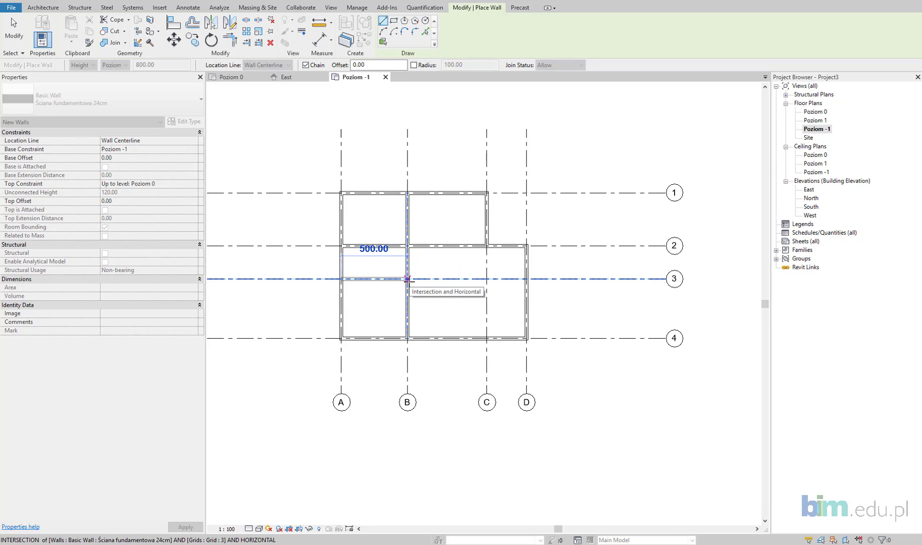
pyautogui.click(408, 278)
pyautogui.press('Escape')
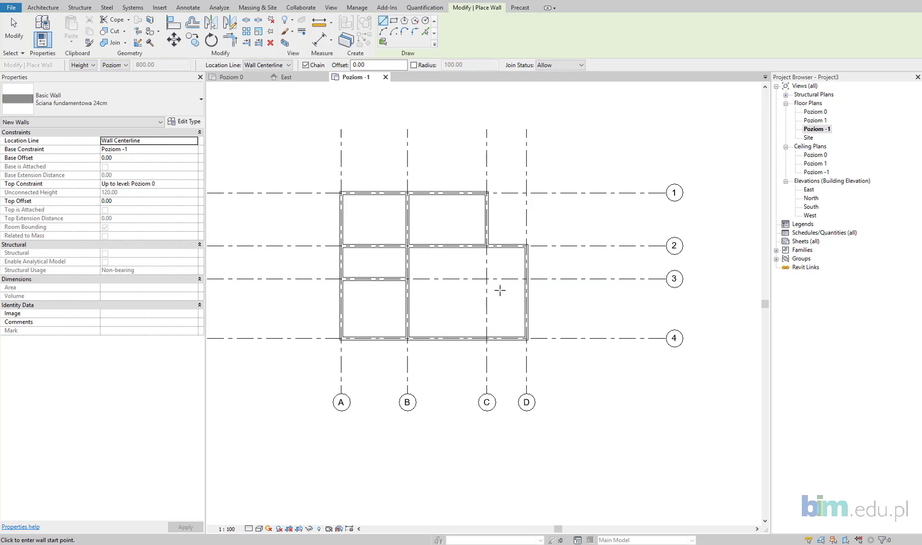
pyautogui.scroll(2, 497, 261)
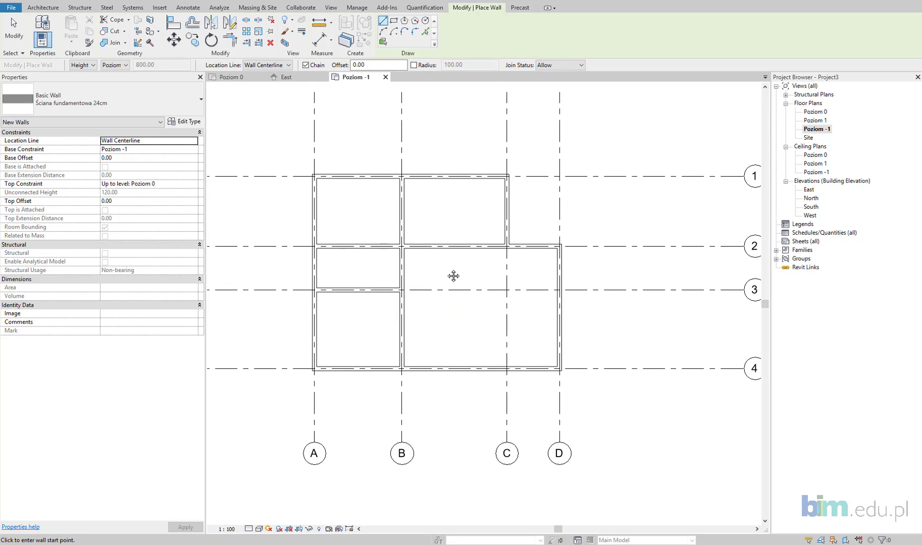
pyautogui.press('Escape')
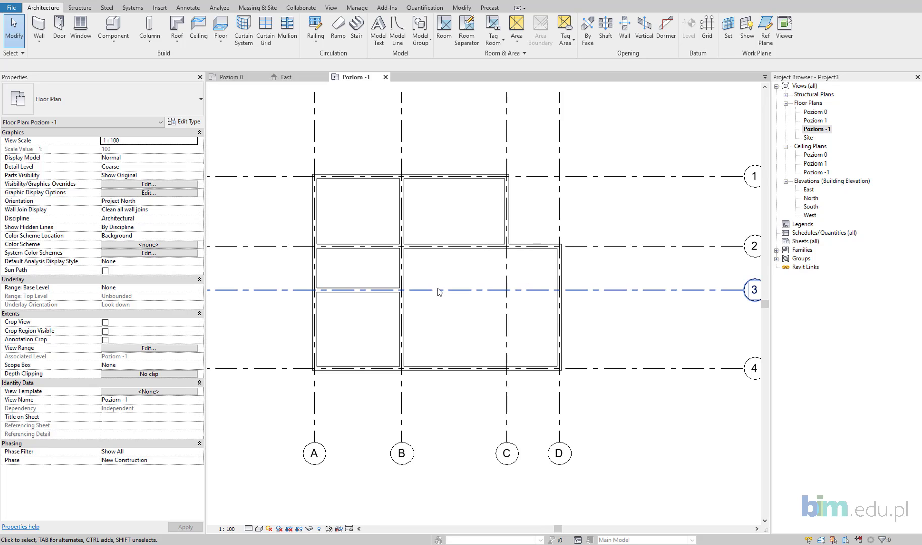
# Step: Dimension grids A–D on Poziom -1 as 500, 600, 300 below the plan
pyautogui.press('d')
pyautogui.press('i')
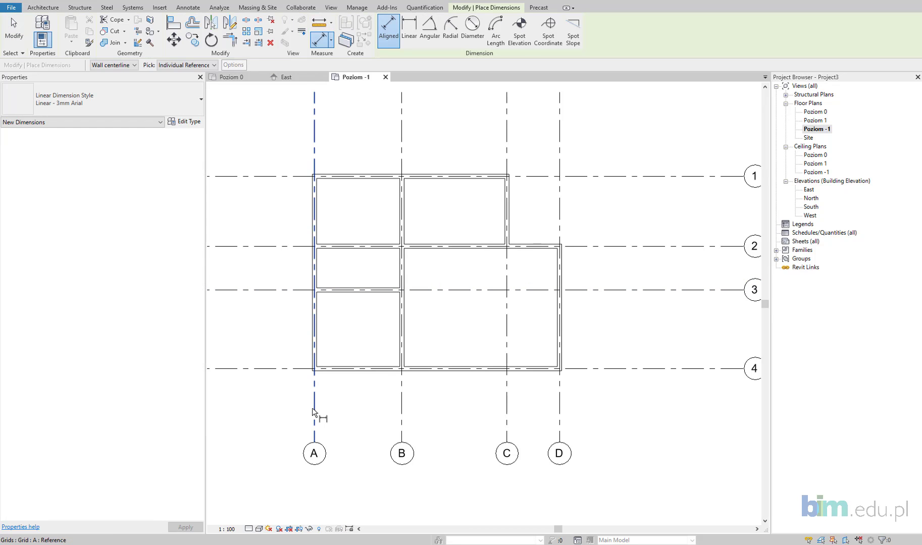
pyautogui.click(314, 417)
pyautogui.click(401, 414)
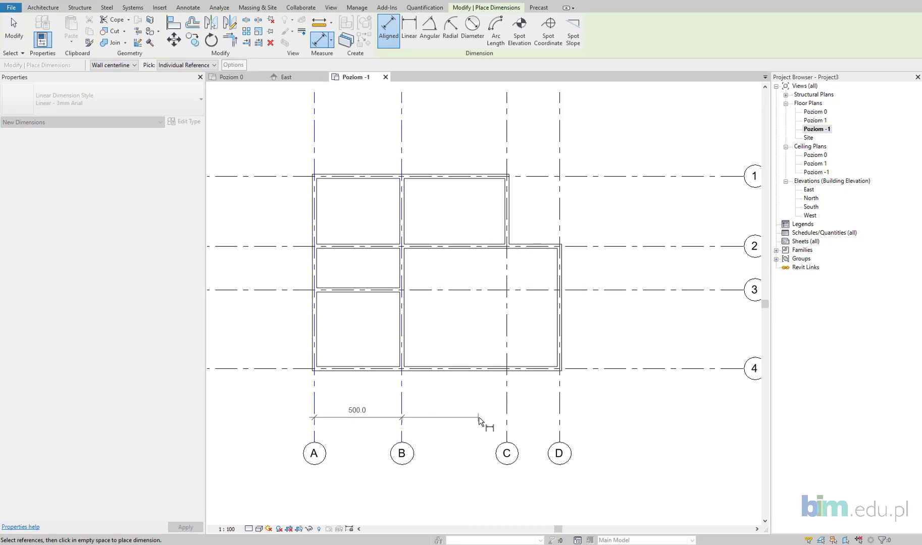
pyautogui.click(507, 414)
pyautogui.click(560, 413)
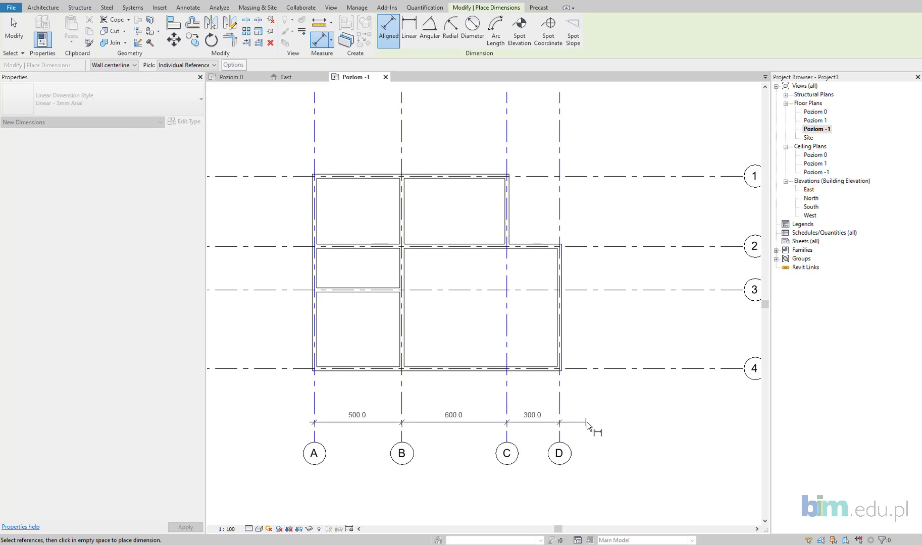
pyautogui.click(585, 422)
# Step: Dimension grids 1–4 as 400, 250, 450 right of the plan, then end dimensioning
pyautogui.moveTo(629, 397); pyautogui.dragTo(575, 426, button='middle')
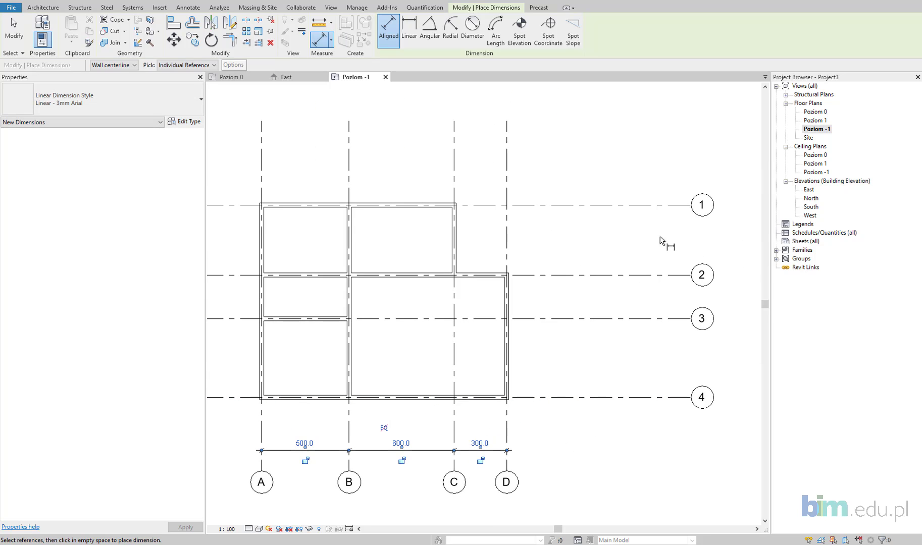
pyautogui.click(663, 205)
pyautogui.click(663, 275)
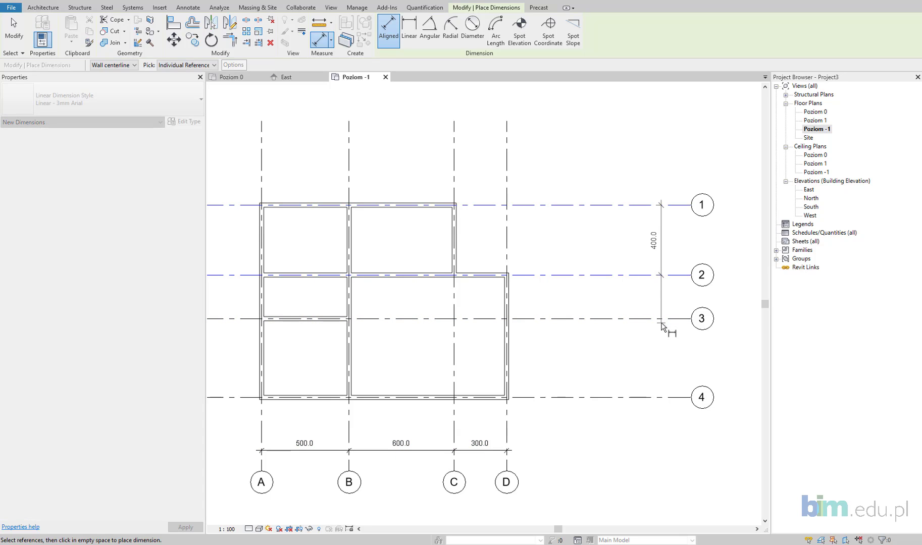
pyautogui.click(665, 318)
pyautogui.click(654, 401)
pyautogui.click(671, 444)
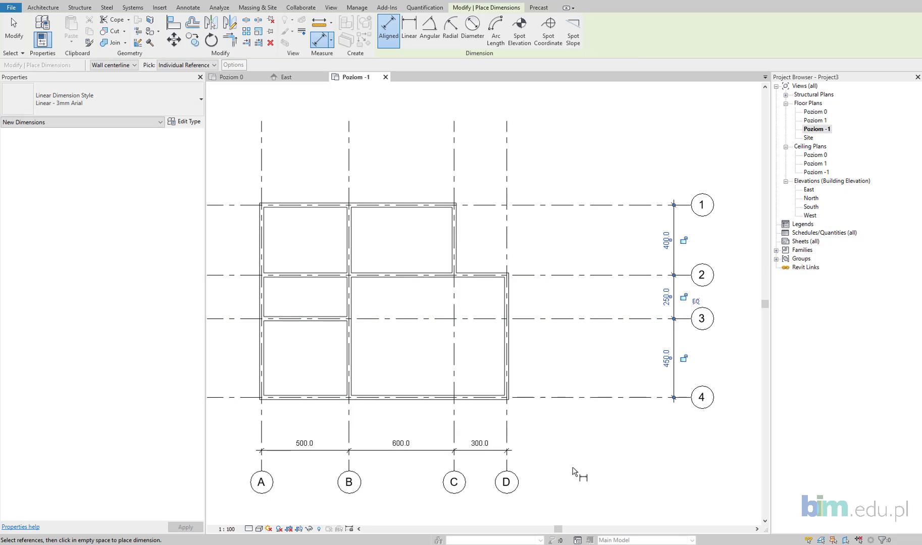
pyautogui.scroll(-1, 581, 438)
pyautogui.moveTo(582, 438); pyautogui.dragTo(598, 445, button='middle')
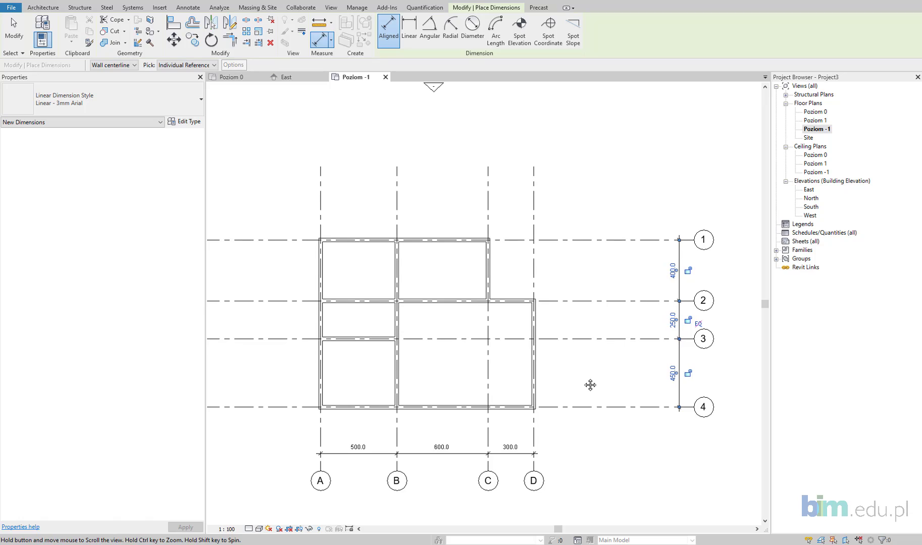
pyautogui.moveTo(590, 382); pyautogui.dragTo(591, 372, button='middle')
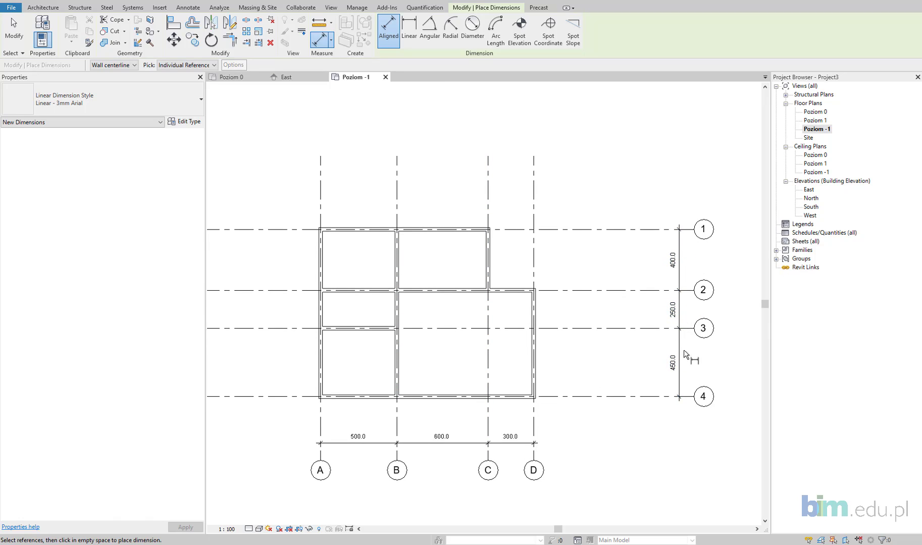
pyautogui.press('Escape')
pyautogui.press('Escape')
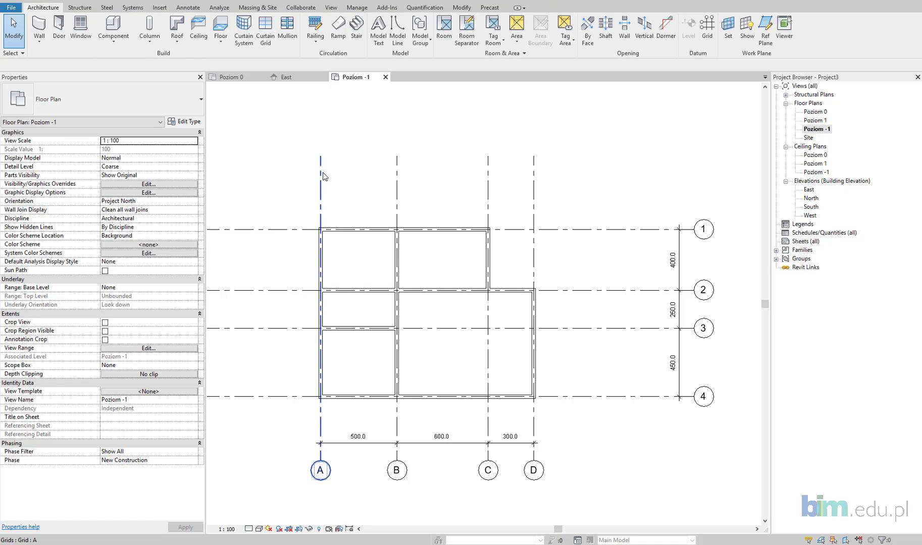
# Step: Show grid bubbles at the top ends of grids A, B, C and D
pyautogui.click(322, 177)
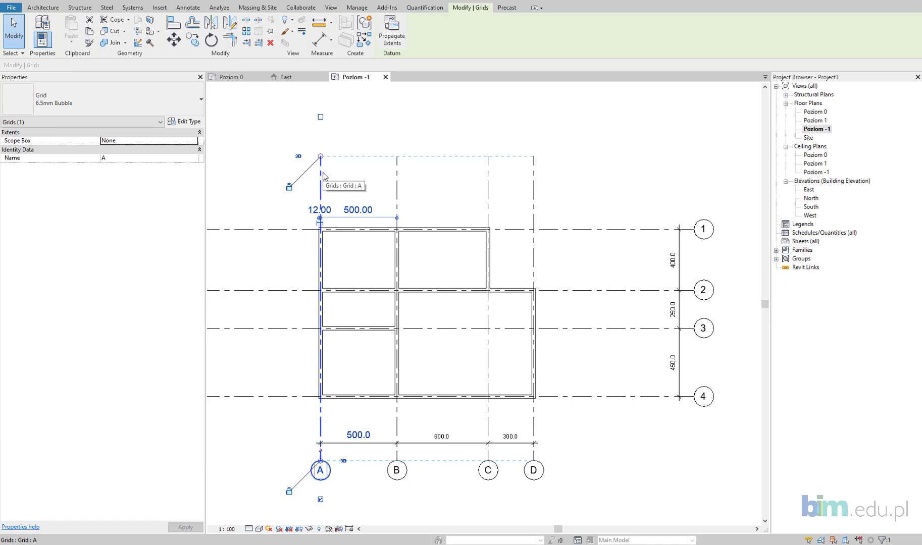
pyautogui.click(320, 117)
pyautogui.press('Escape')
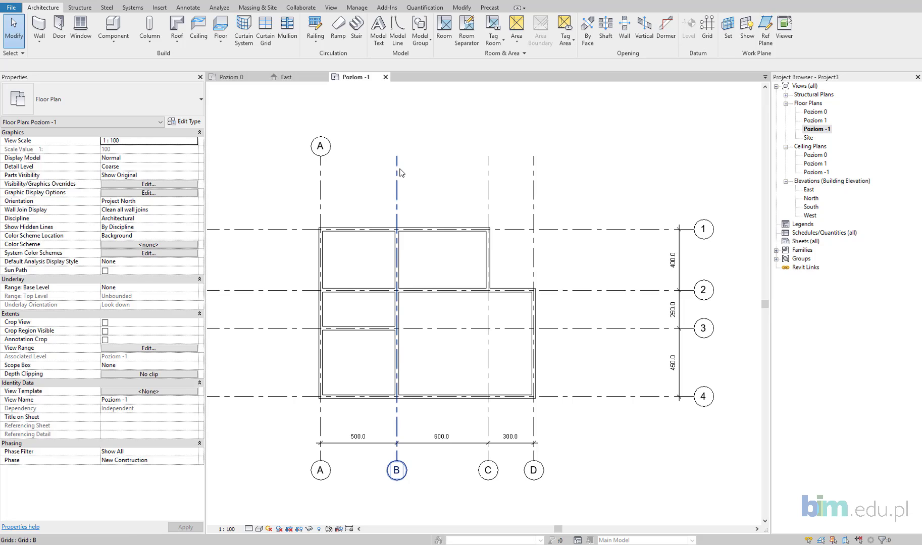
pyautogui.click(397, 172)
pyautogui.click(396, 118)
pyautogui.press('Escape')
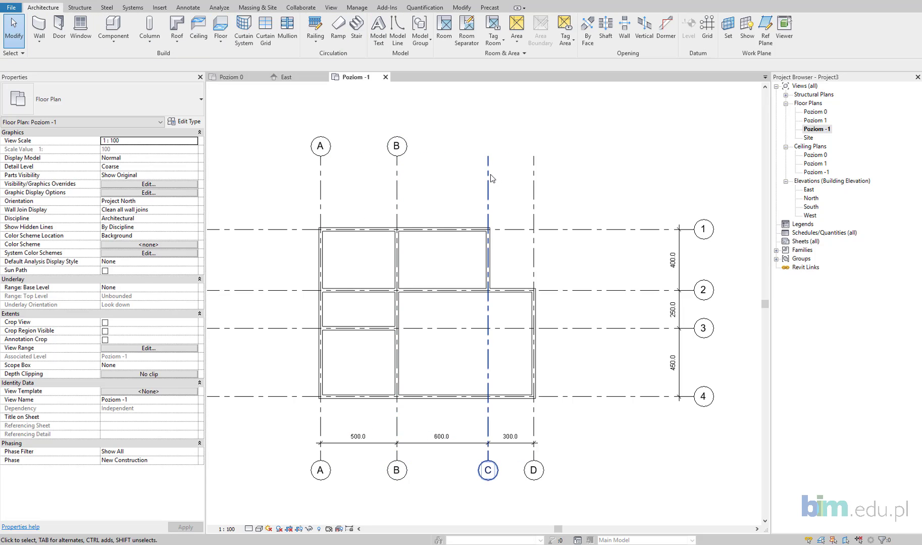
pyautogui.click(490, 174)
pyautogui.click(581, 138)
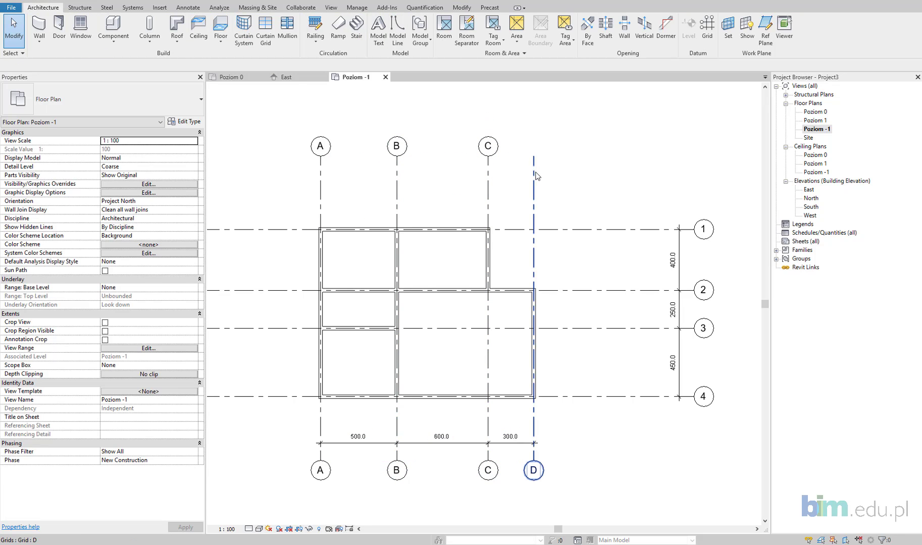
pyautogui.click(534, 470)
pyautogui.click(580, 145)
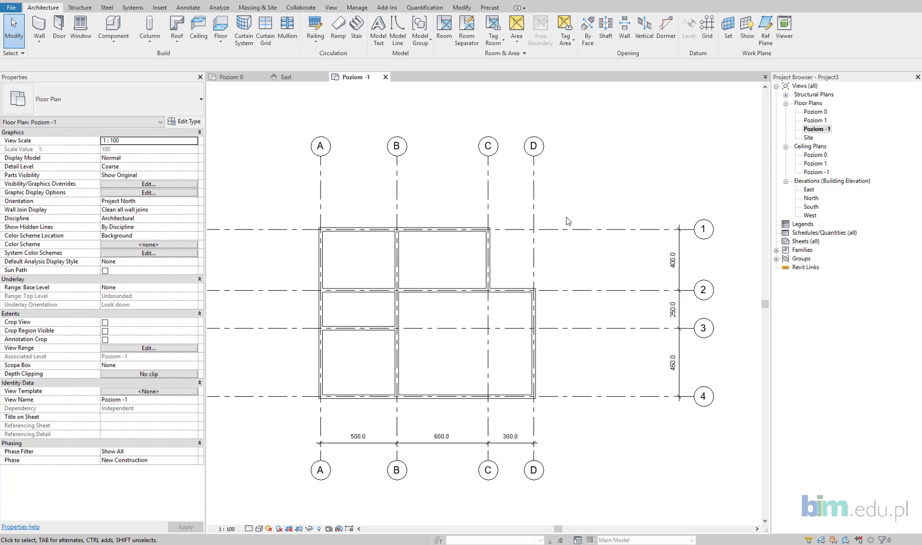
# Step: Show grid bubbles at the left ends of grids 1, 2, 3 and 4
pyautogui.moveTo(287, 224)
pyautogui.mouseDown(button='middle')
pyautogui.moveTo(343, 195)
pyautogui.moveTo(336, 203)
pyautogui.mouseUp(button='middle')
pyautogui.scroll(-1, 343, 195)
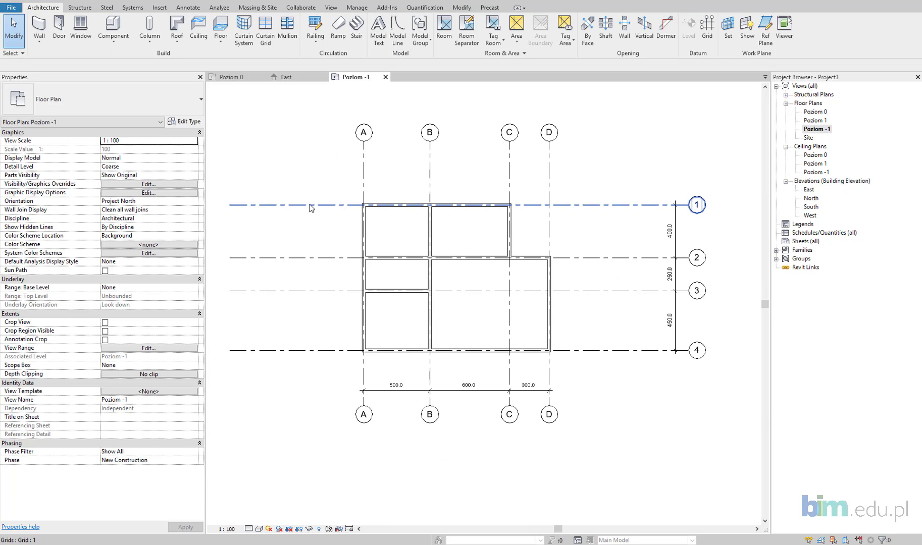
pyautogui.click(254, 205)
pyautogui.moveTo(267, 184); pyautogui.dragTo(309, 180, button='middle')
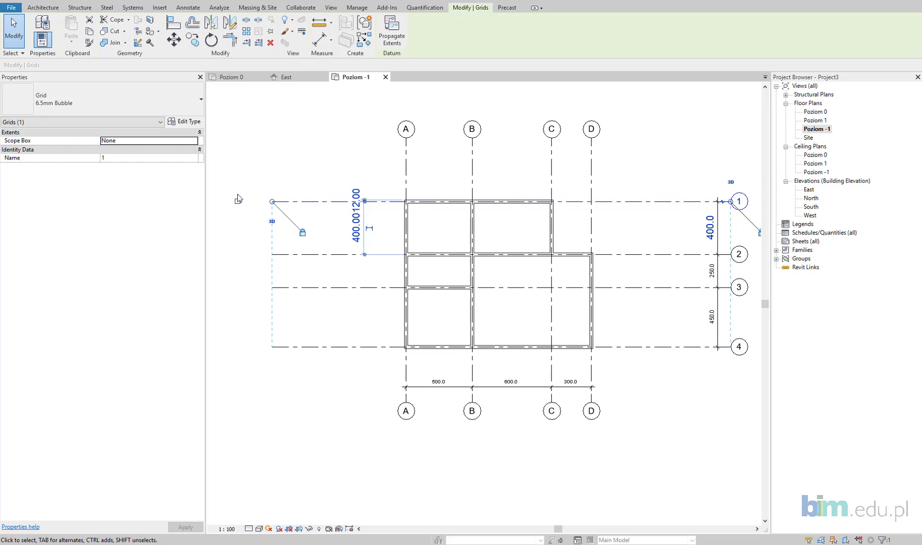
pyautogui.click(276, 255)
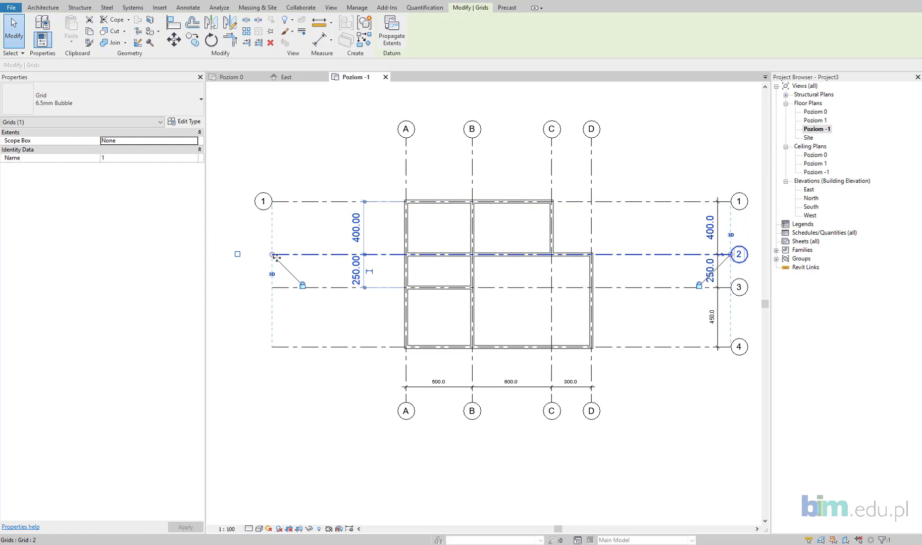
pyautogui.click(237, 253)
pyautogui.click(248, 292)
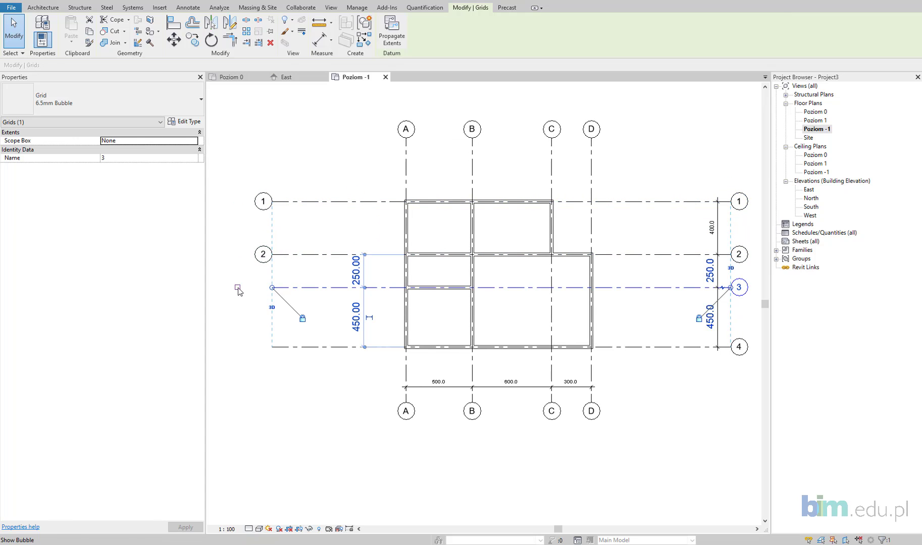
pyautogui.click(238, 288)
pyautogui.click(239, 349)
pyautogui.click(237, 348)
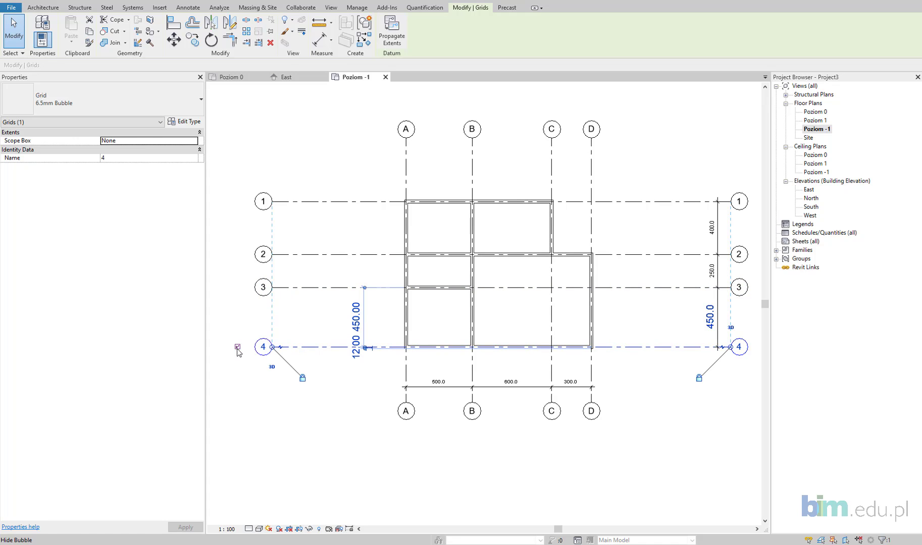
pyautogui.click(246, 398)
pyautogui.moveTo(363, 367)
pyautogui.mouseDown(button='middle')
pyautogui.moveTo(350, 357)
pyautogui.moveTo(351, 337)
pyautogui.mouseUp(button='middle')
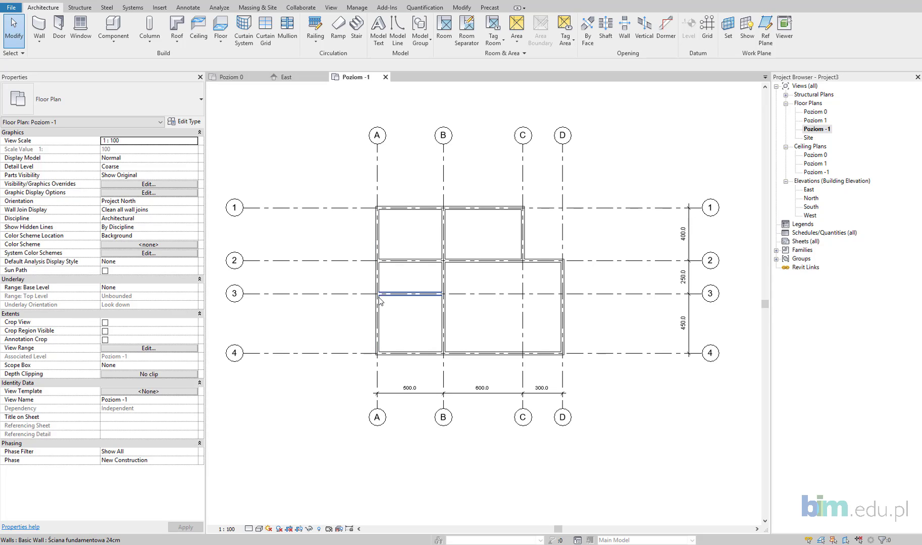
pyautogui.moveTo(345, 287); pyautogui.dragTo(350, 305, button='middle')
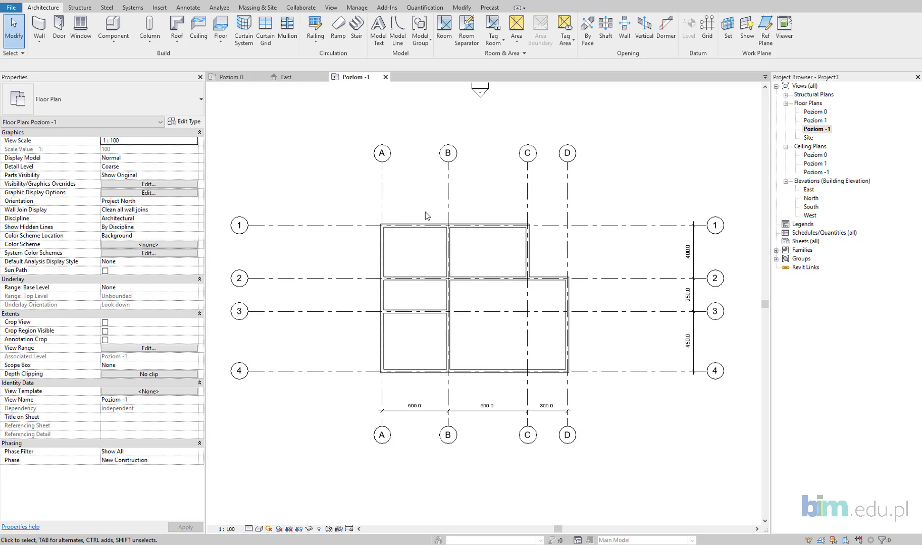
pyautogui.press('a')
pyautogui.press('l')
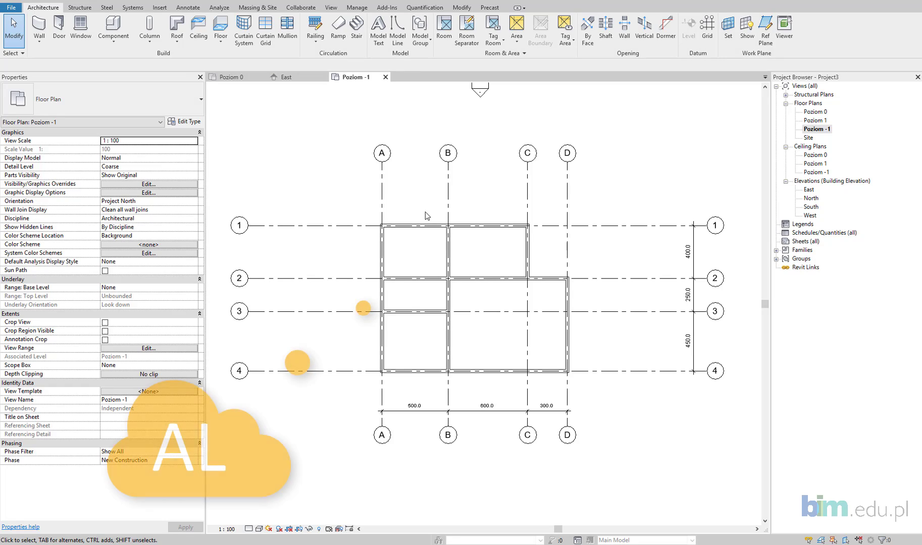
# Step: Align the foundation walls onto grids A, B and C, locking the grid C alignment
pyautogui.click(383, 200)
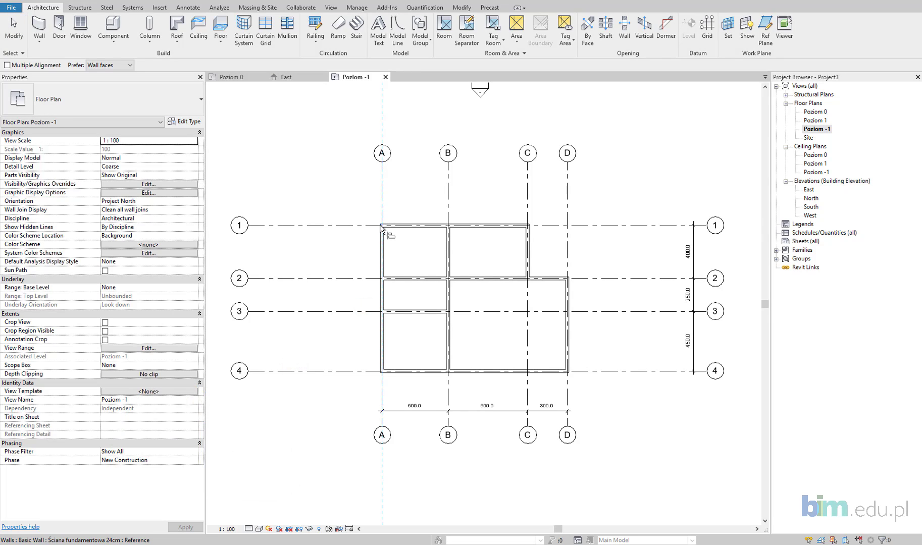
pyautogui.scroll(2, 382, 227)
pyautogui.scroll(1, 381, 228)
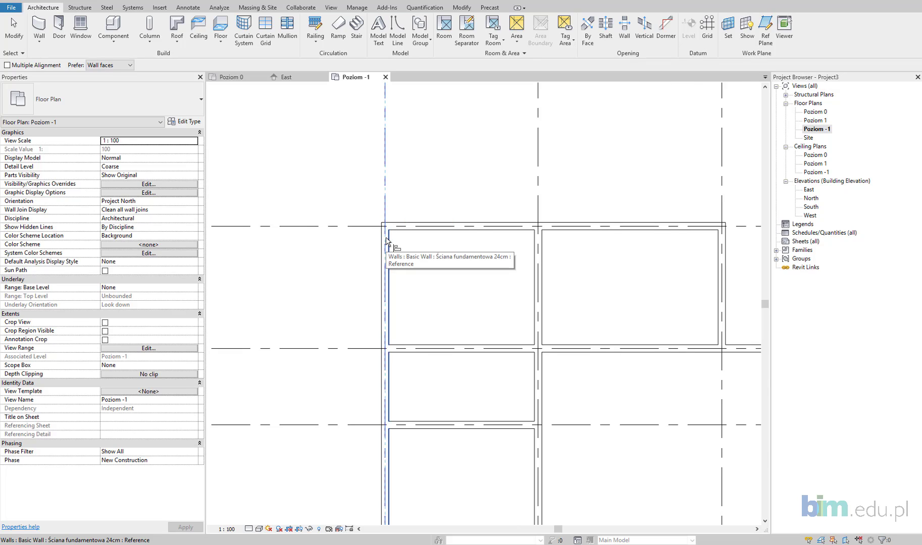
pyautogui.click(386, 237)
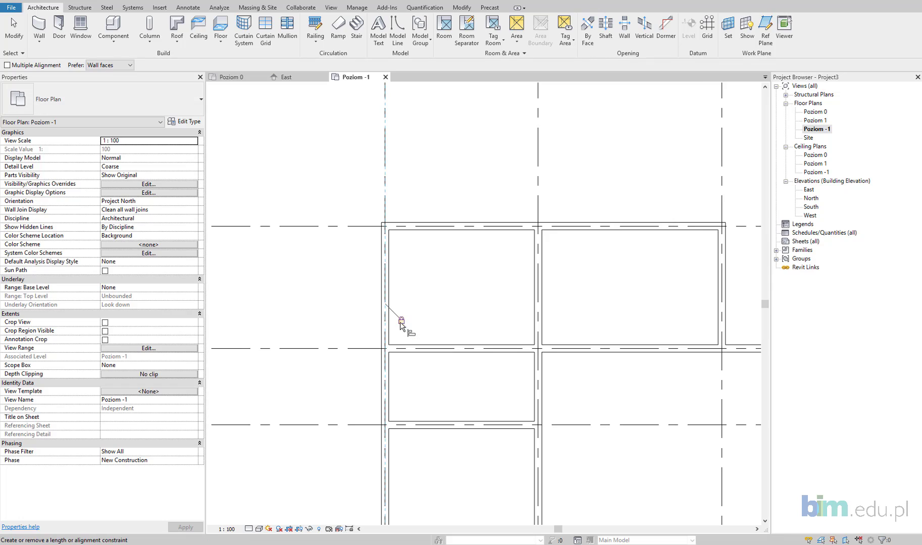
pyautogui.scroll(-1, 437, 296)
pyautogui.scroll(-2, 437, 295)
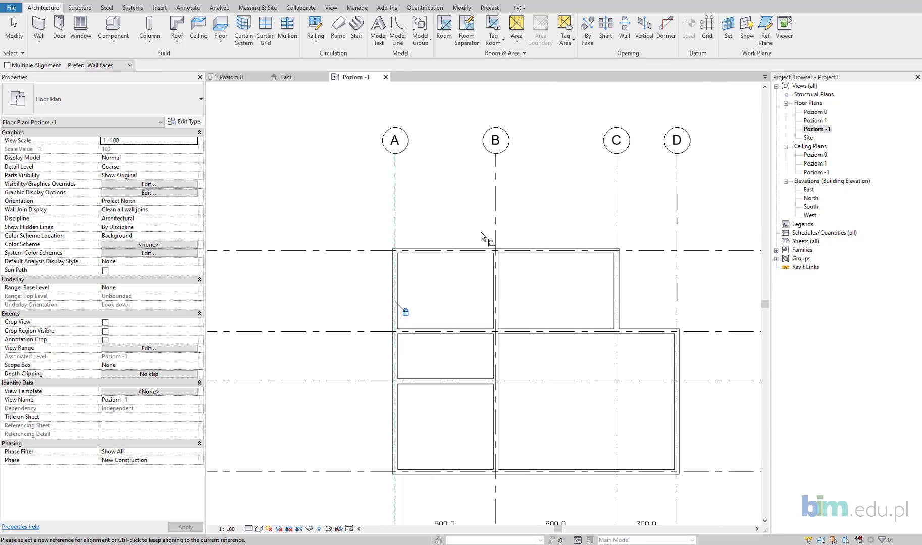
pyautogui.click(495, 230)
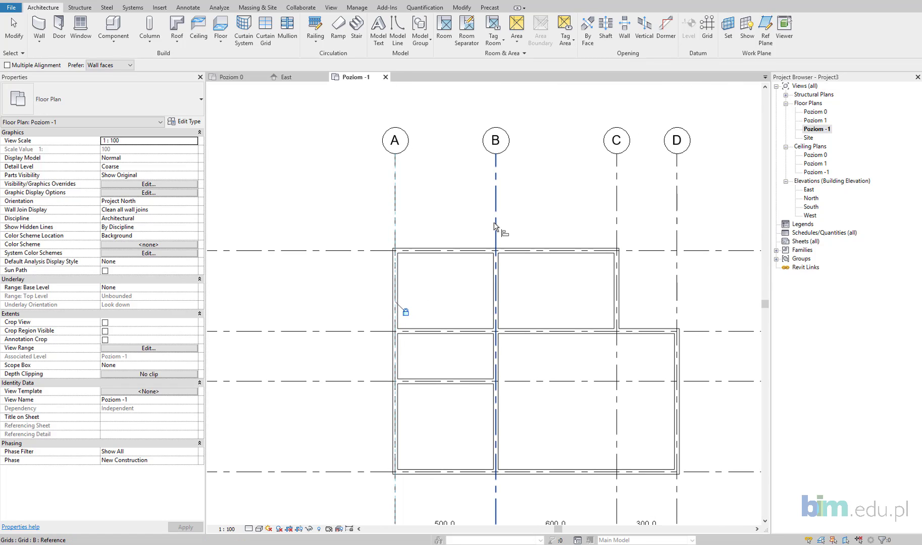
pyautogui.click(495, 267)
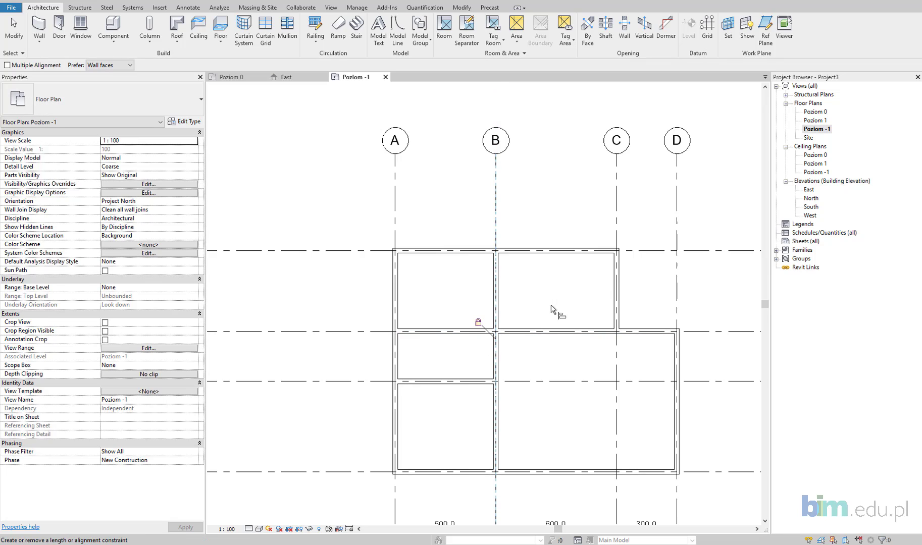
pyautogui.click(615, 227)
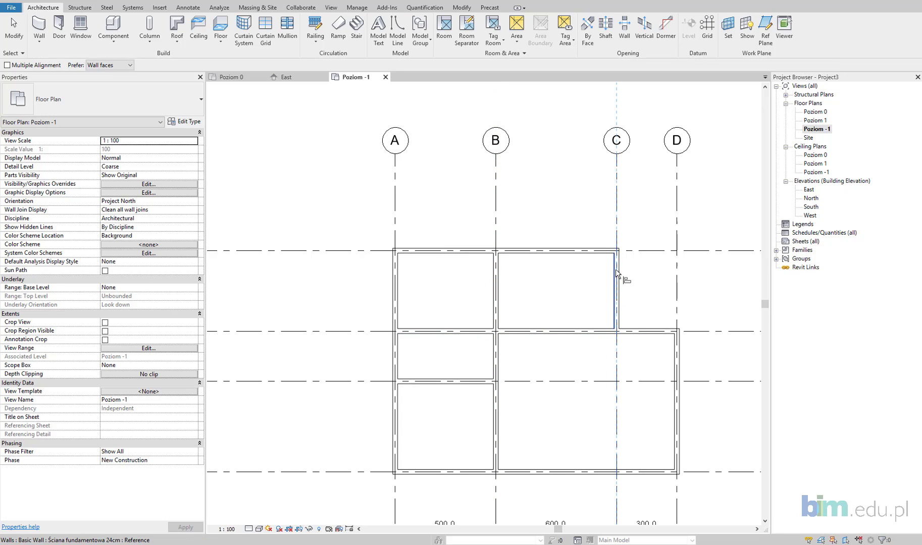
pyautogui.click(616, 270)
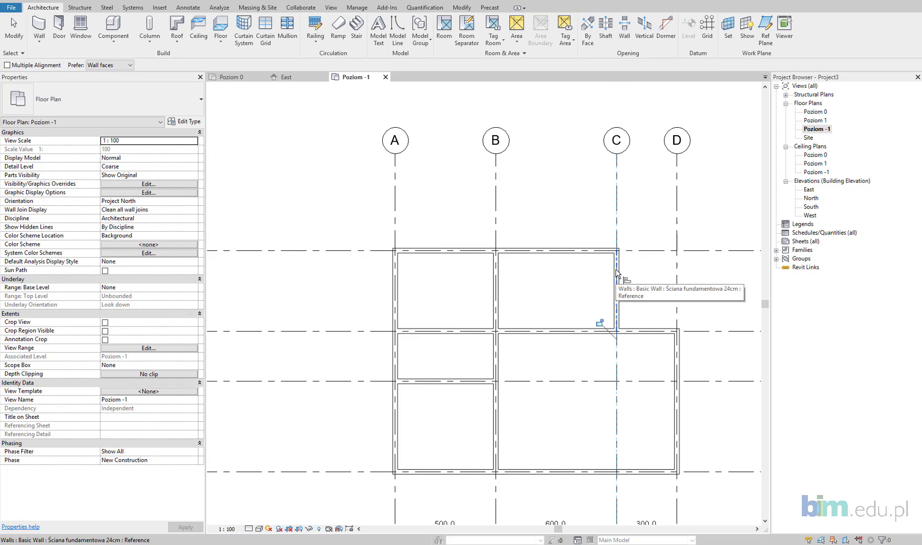
pyautogui.click(614, 280)
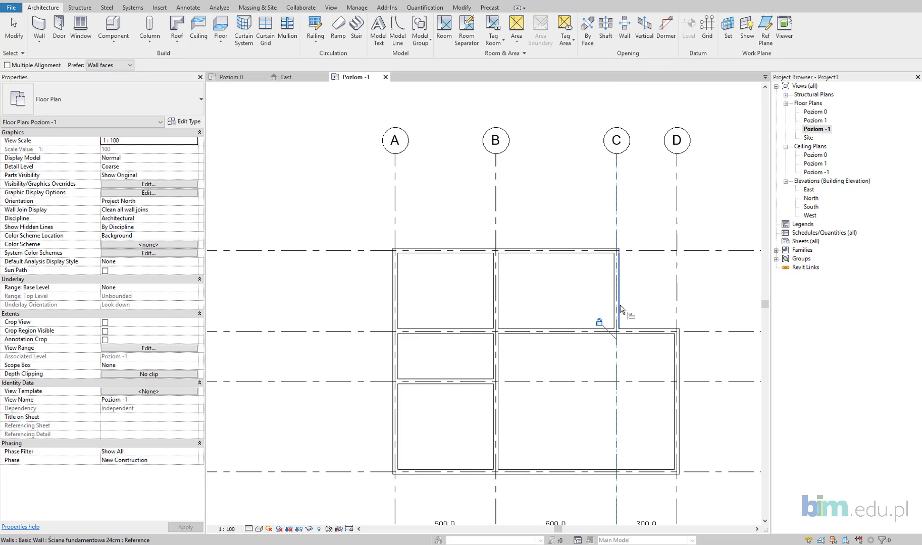
# Step: Align the walls onto grids D, 2, 1 and 3
pyautogui.moveTo(621, 303); pyautogui.dragTo(585, 265, button='middle')
pyautogui.click(641, 303)
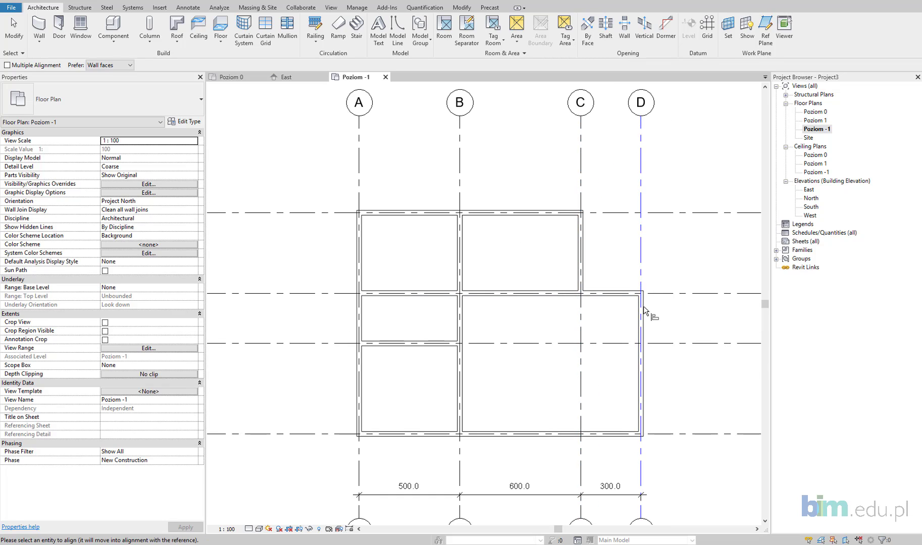
pyautogui.click(641, 317)
pyautogui.moveTo(596, 333); pyautogui.dragTo(623, 301, button='middle')
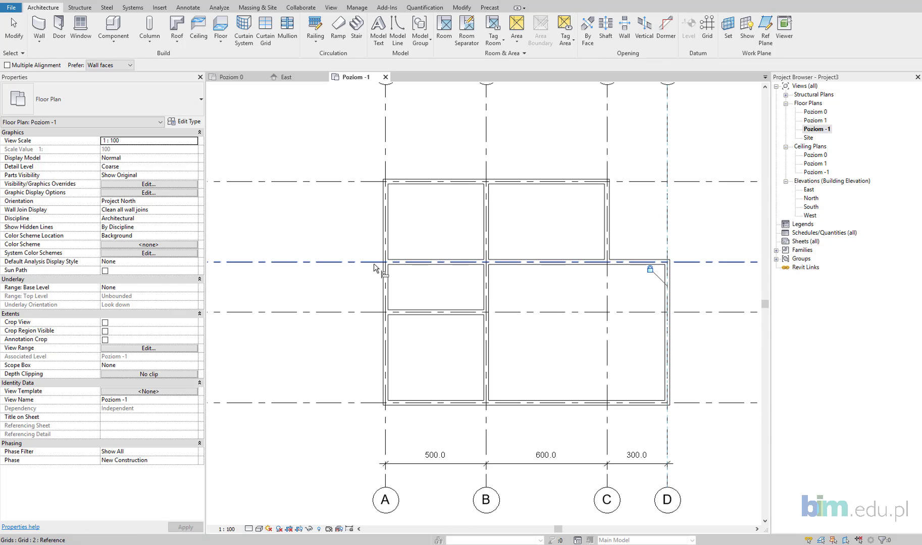
pyautogui.click(375, 263)
pyautogui.click(435, 264)
pyautogui.click(399, 181)
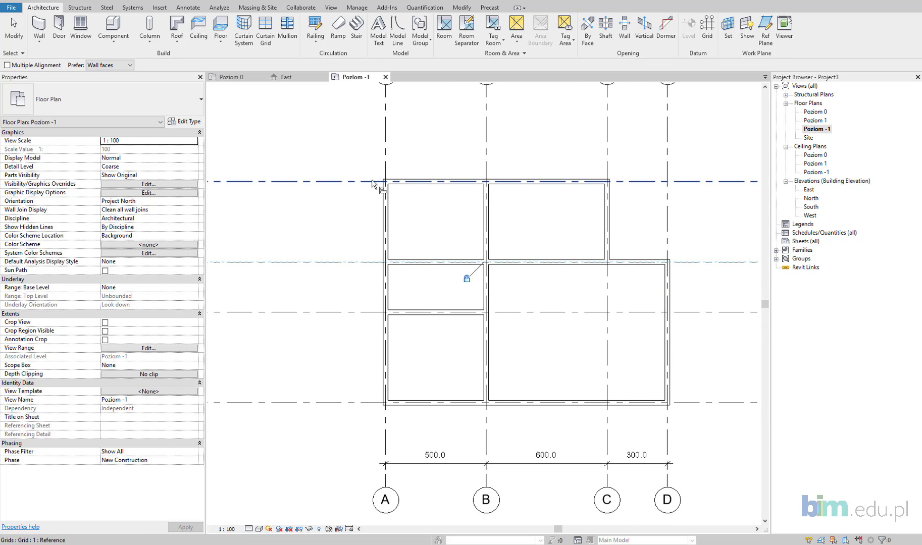
pyautogui.click(399, 180)
pyautogui.moveTo(437, 235); pyautogui.dragTo(434, 205, button='middle')
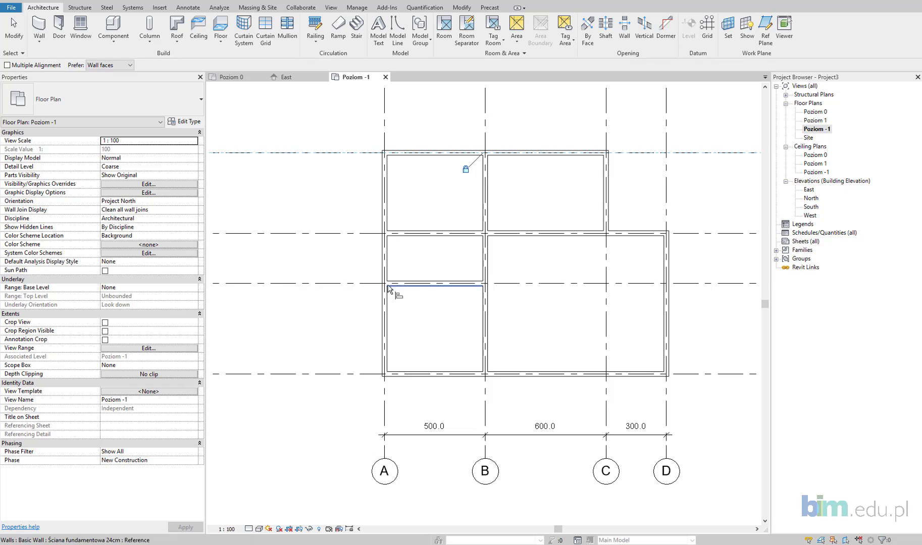
pyautogui.click(398, 283)
# Step: Cancel the pending grid 4 reference and exit the Align tool
pyautogui.click(409, 375)
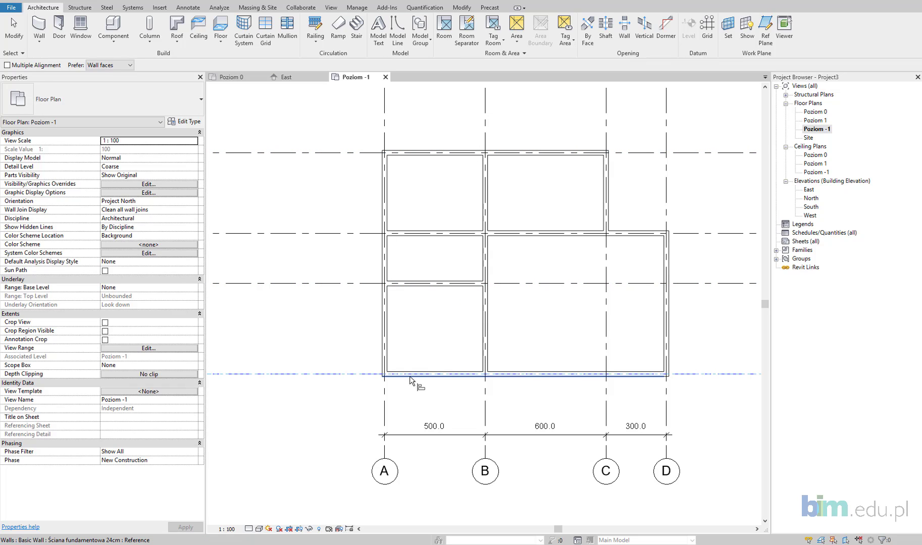
pyautogui.press('Escape')
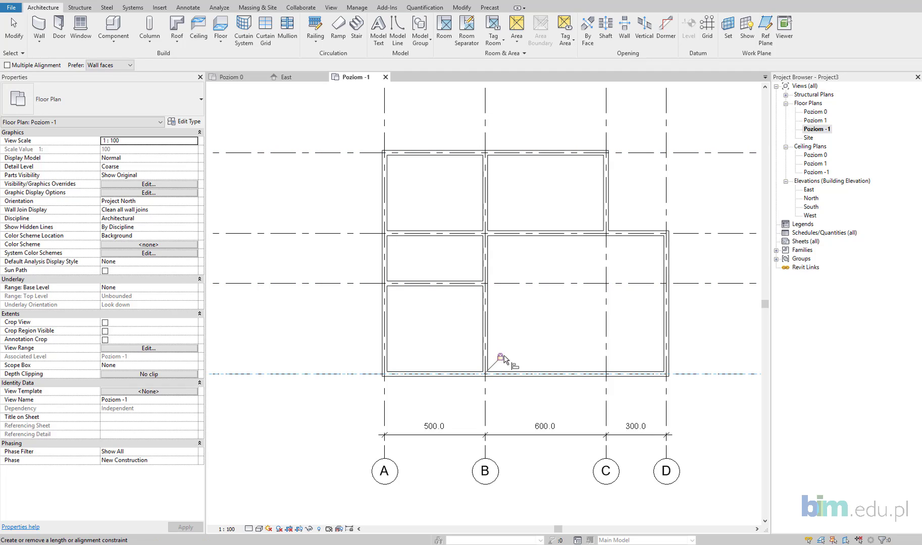
pyautogui.press('Escape')
pyautogui.scroll(-1, 516, 326)
pyautogui.scroll(-1, 517, 326)
pyautogui.scroll(-1, 517, 325)
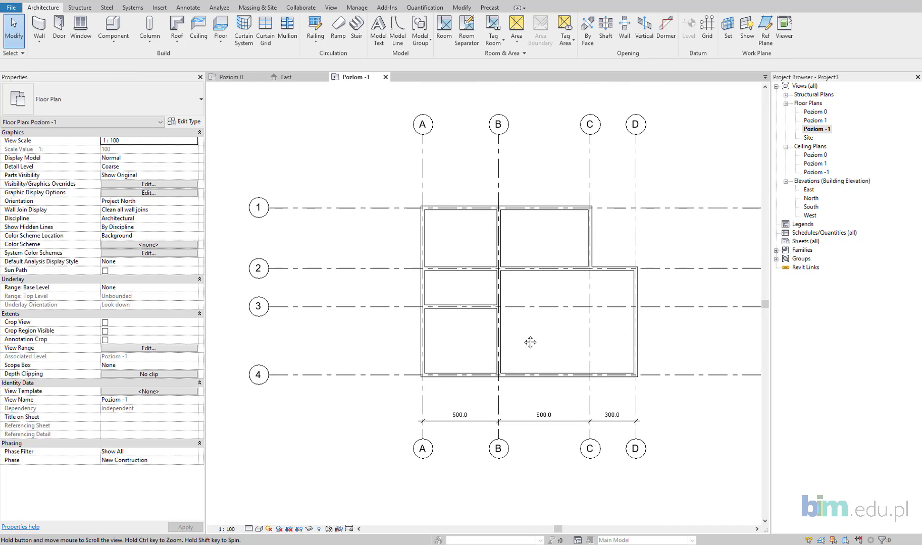
pyautogui.click(422, 196)
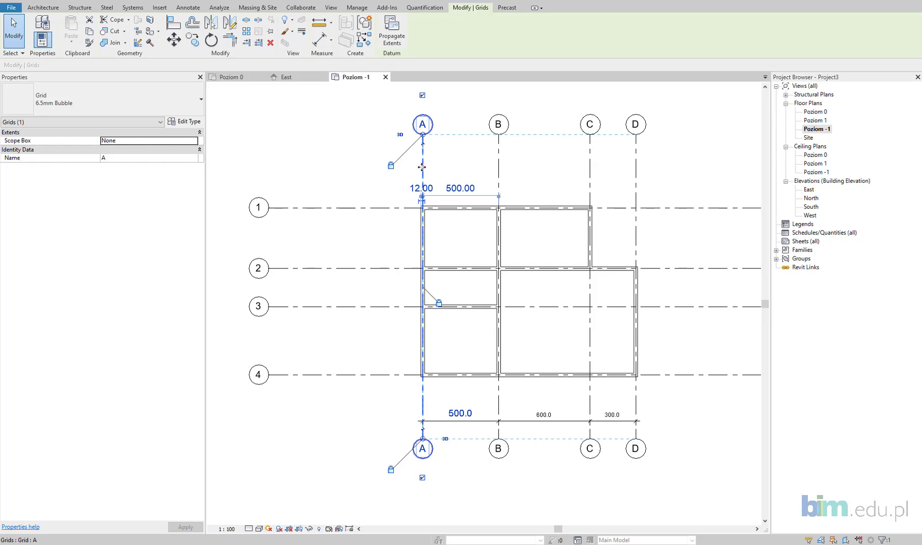
pyautogui.moveTo(422, 168); pyautogui.dragTo(359, 174)
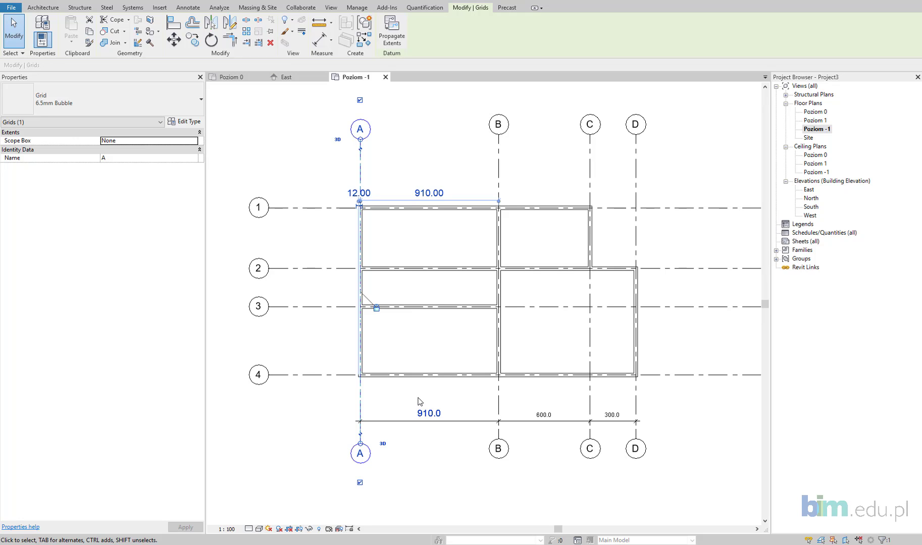
pyautogui.hotkey('ctrl', 'z')
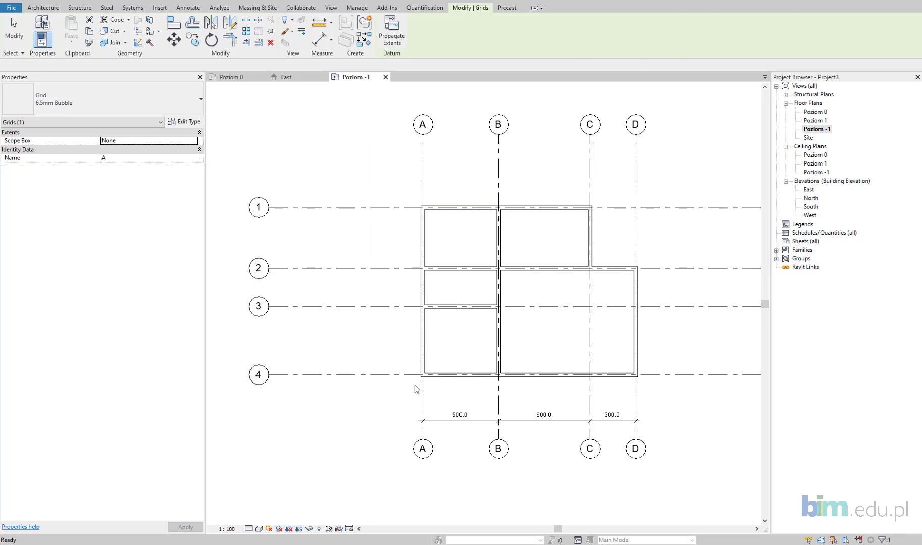
pyautogui.click(380, 268)
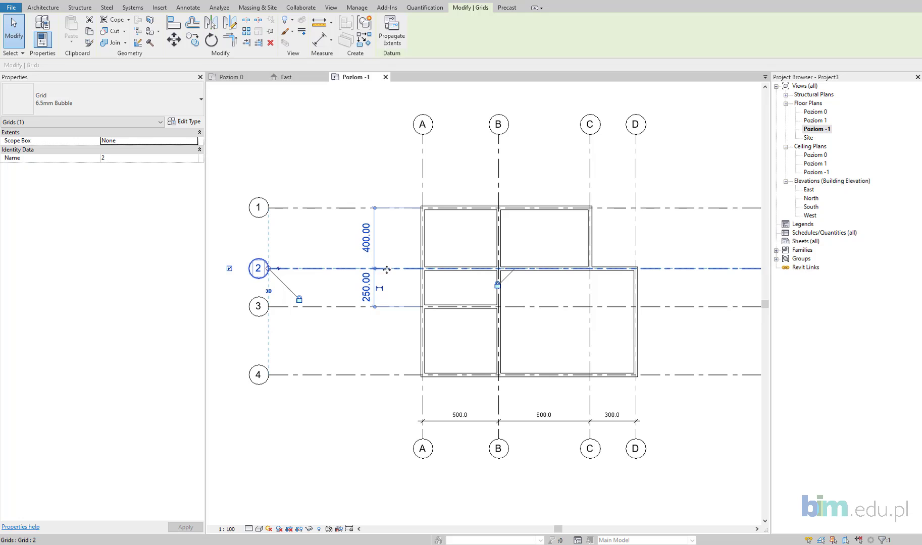
pyautogui.moveTo(379, 268)
pyautogui.mouseDown()
pyautogui.moveTo(389, 248)
pyautogui.moveTo(393, 278)
pyautogui.mouseUp()
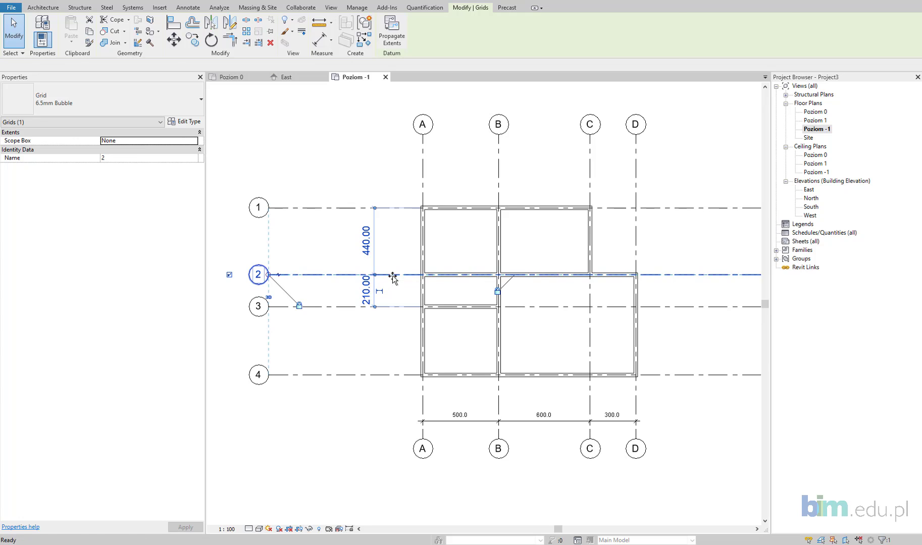
pyautogui.hotkey('ctrl', 'z')
pyautogui.hotkey('ctrl', 'y')
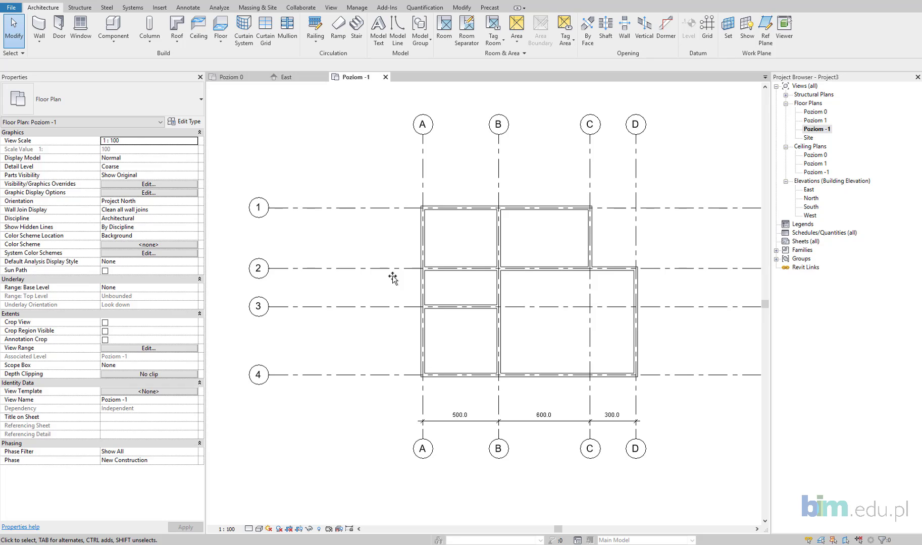
pyautogui.click(636, 186)
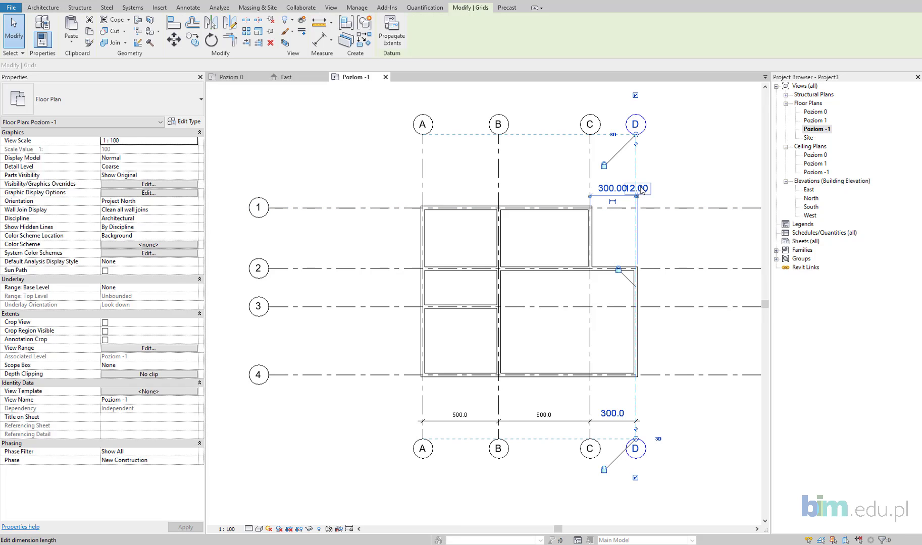
pyautogui.moveTo(635, 169); pyautogui.dragTo(660, 169)
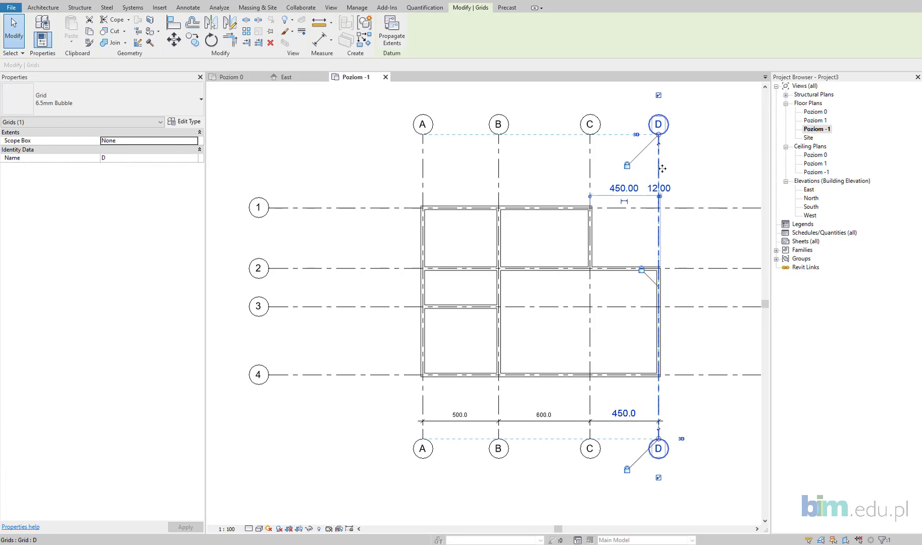
pyautogui.hotkey('ctrl', 'z')
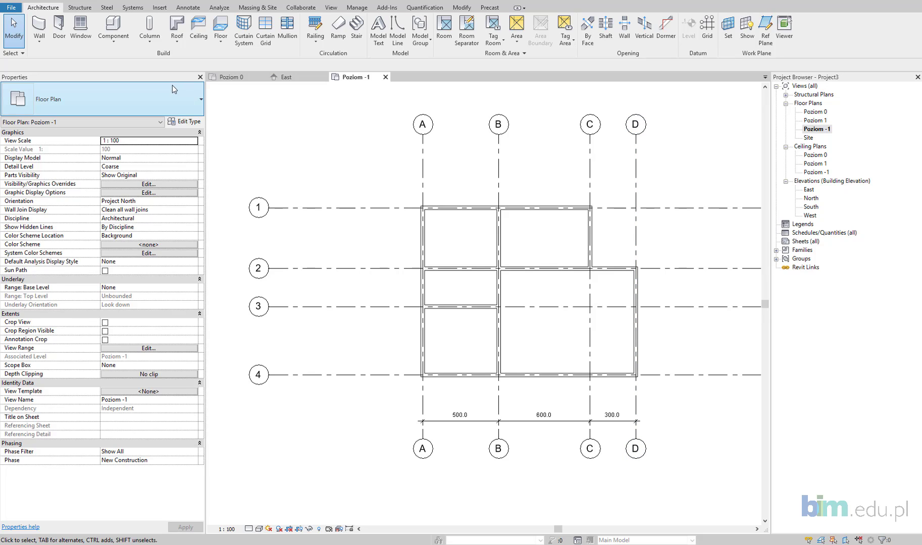
# Step: Start a Wall Foundation and duplicate its type as 'Ława fundamentowa 60x40cm'
pyautogui.click(78, 11)
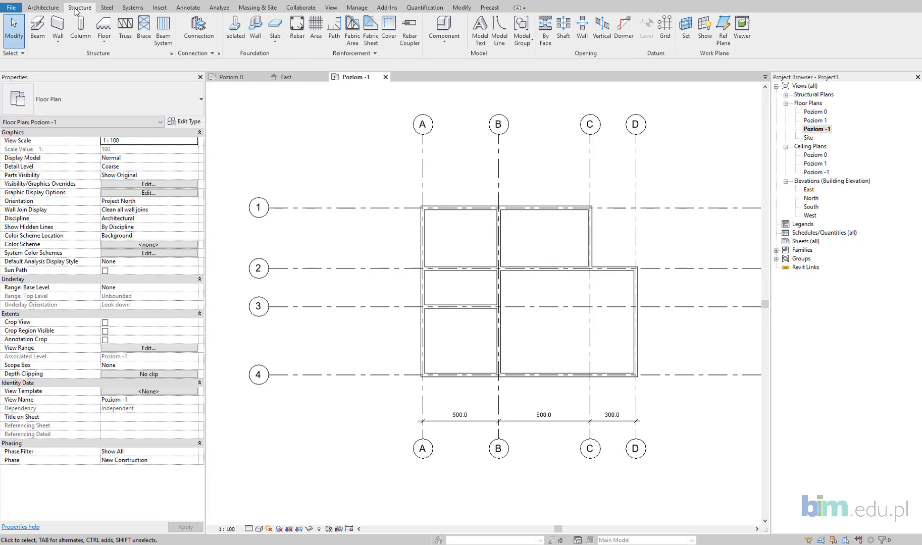
pyautogui.click(256, 32)
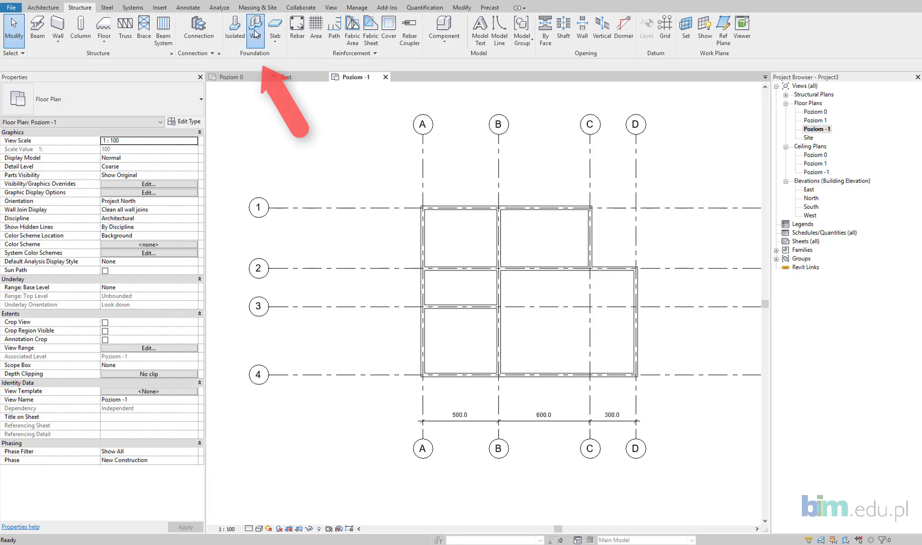
pyautogui.click(181, 122)
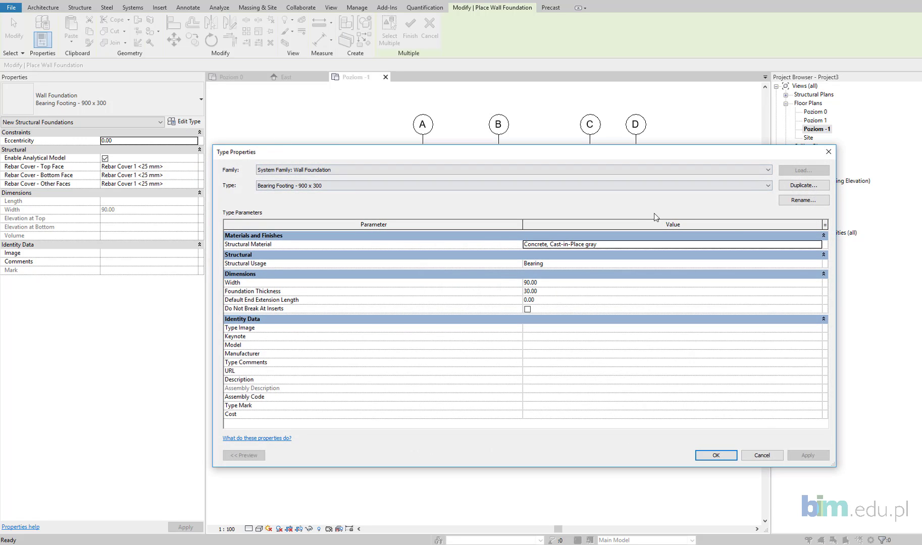
pyautogui.click(793, 186)
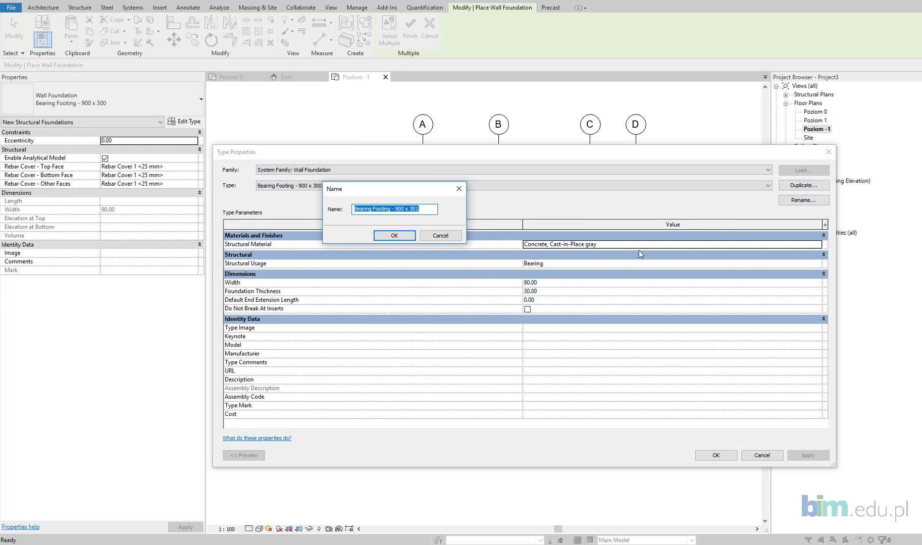
pyautogui.write('Ława fundamentowa 60x40cm')
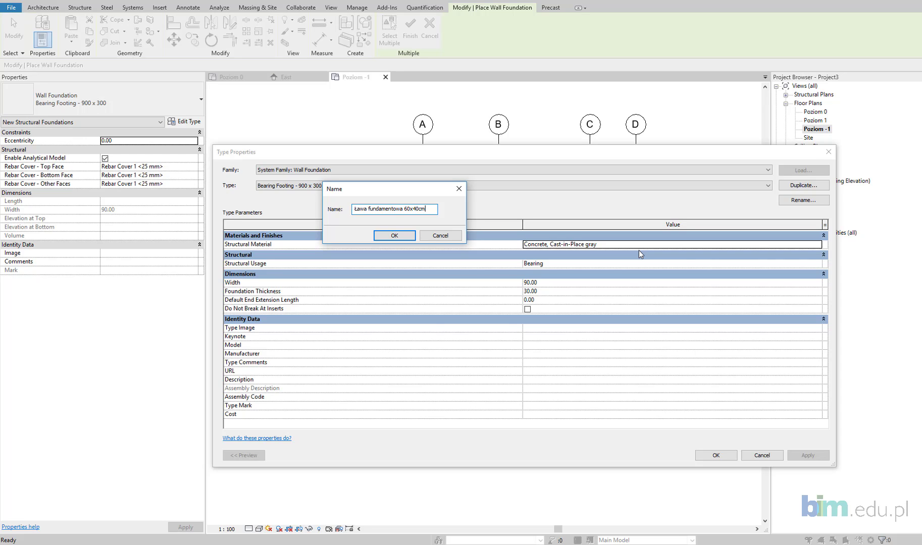
pyautogui.click(394, 235)
# Step: Give the new footing type width 60 and foundation thickness 40
pyautogui.click(546, 285)
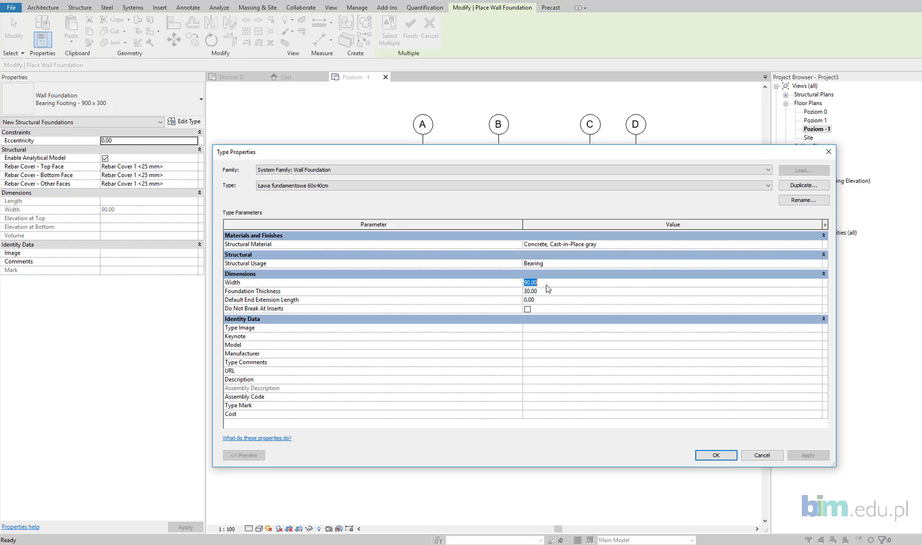
pyautogui.write('60')
pyautogui.write('40')
pyautogui.click(713, 455)
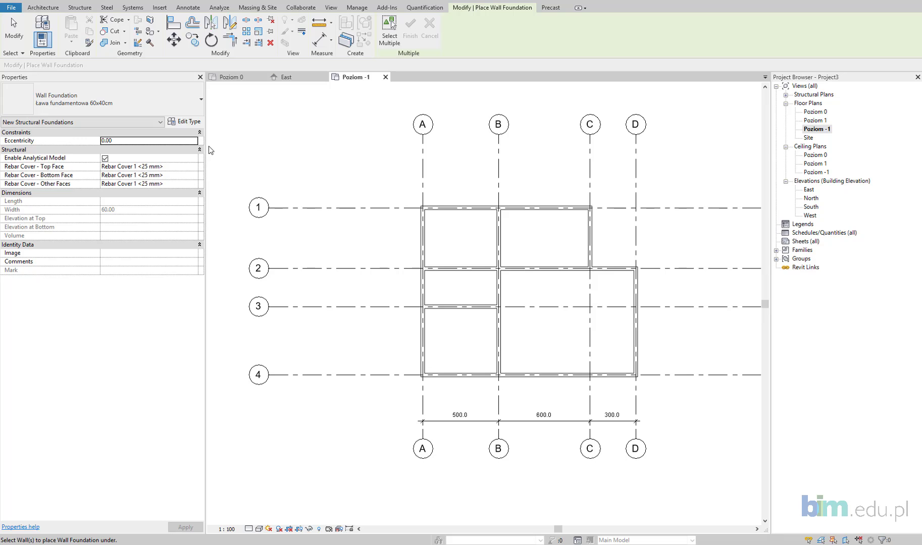
# Step: Multi-select the top, left and bottom foundation walls for footings
pyautogui.click(389, 30)
pyautogui.click(469, 210)
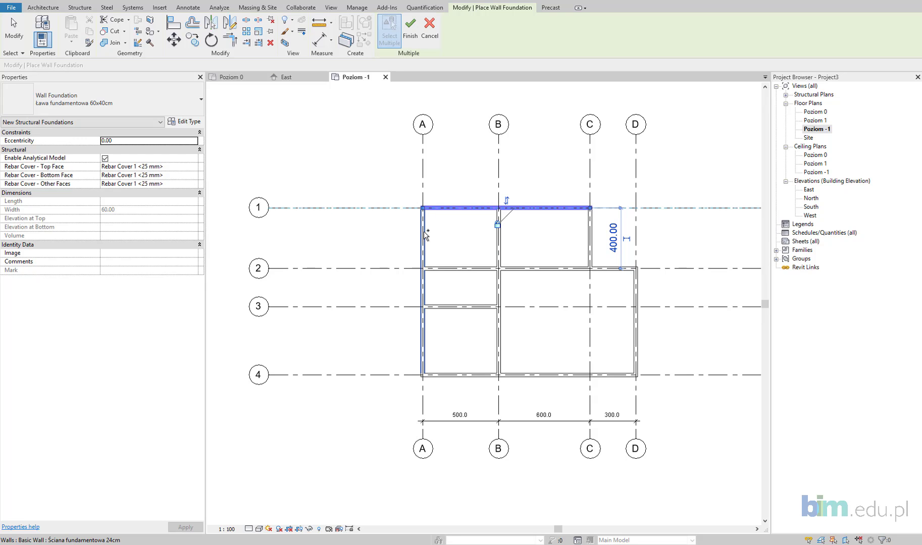
pyautogui.click(425, 237)
pyautogui.click(466, 375)
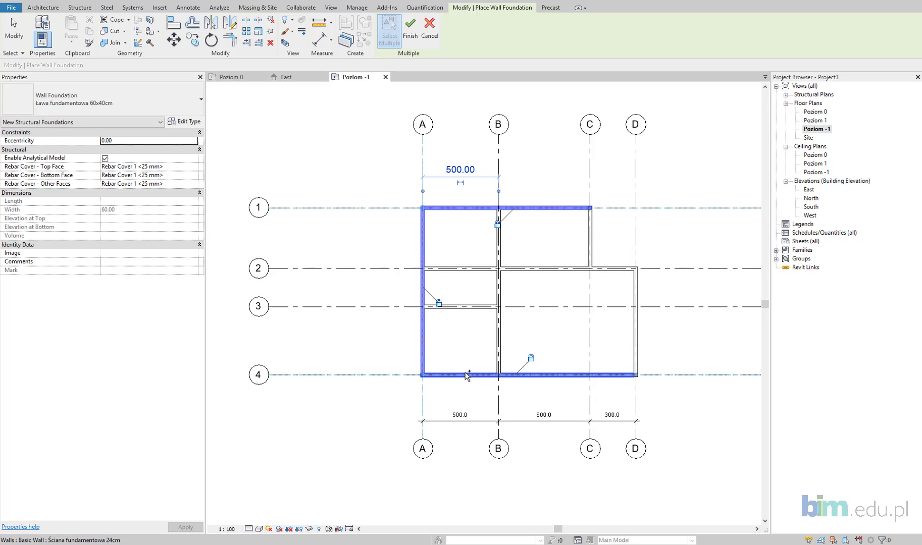
# Step: Add footings under the grid D, C, 2, B and 3 walls and finish placement
pyautogui.click(637, 323)
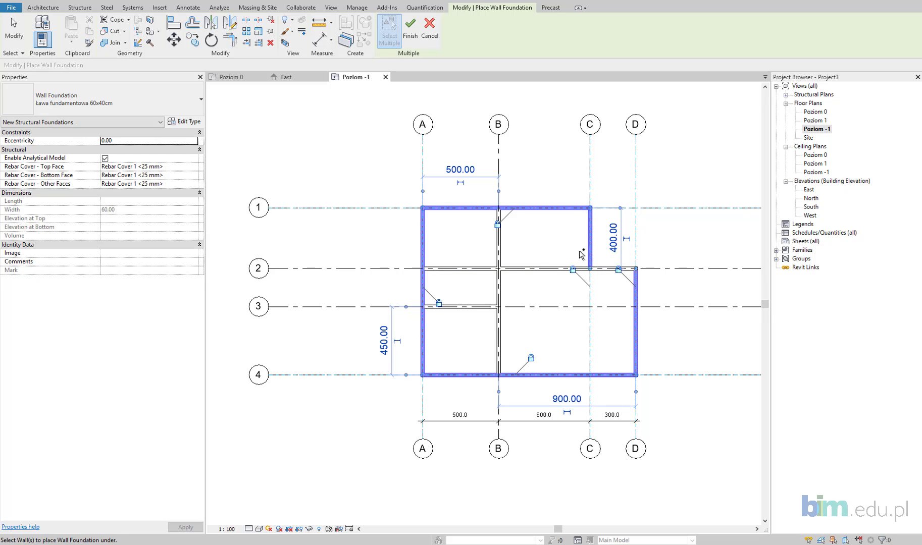
pyautogui.click(540, 269)
pyautogui.click(462, 269)
pyautogui.click(498, 333)
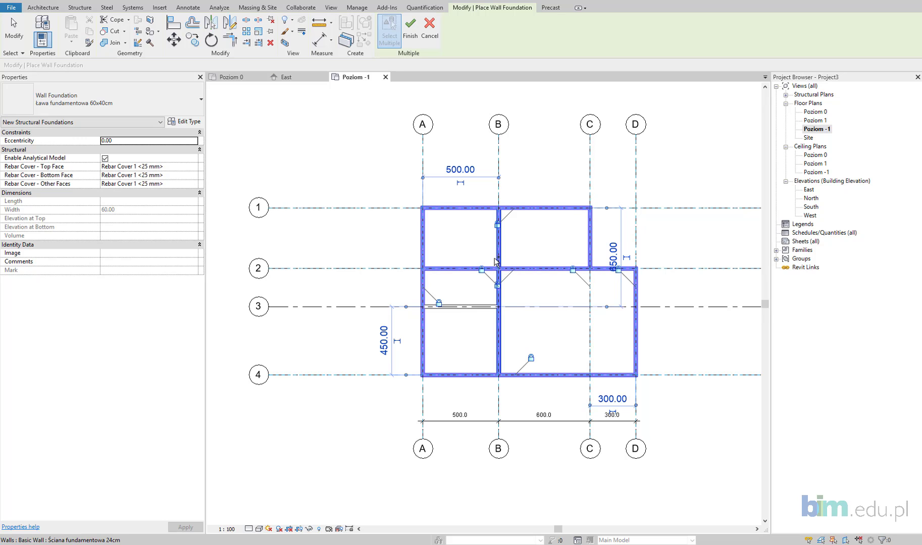
pyautogui.click(476, 306)
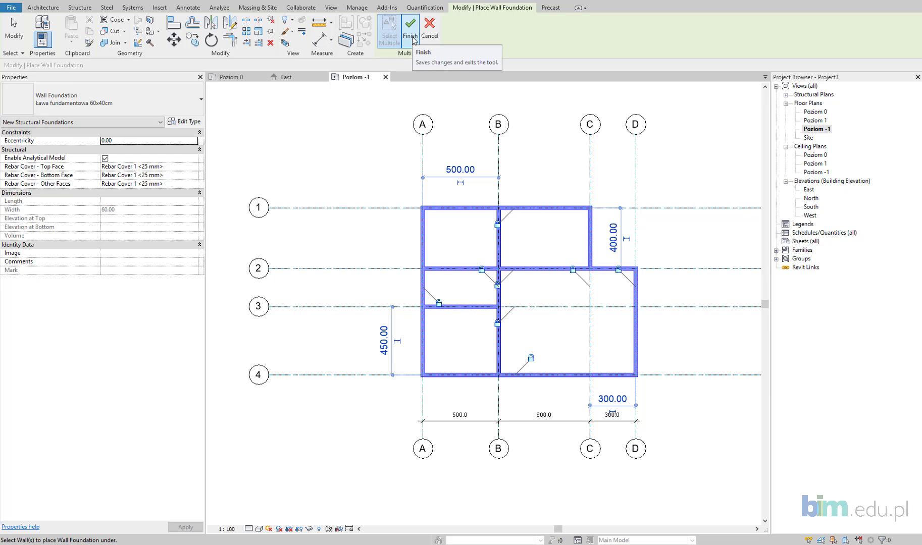
pyautogui.click(409, 31)
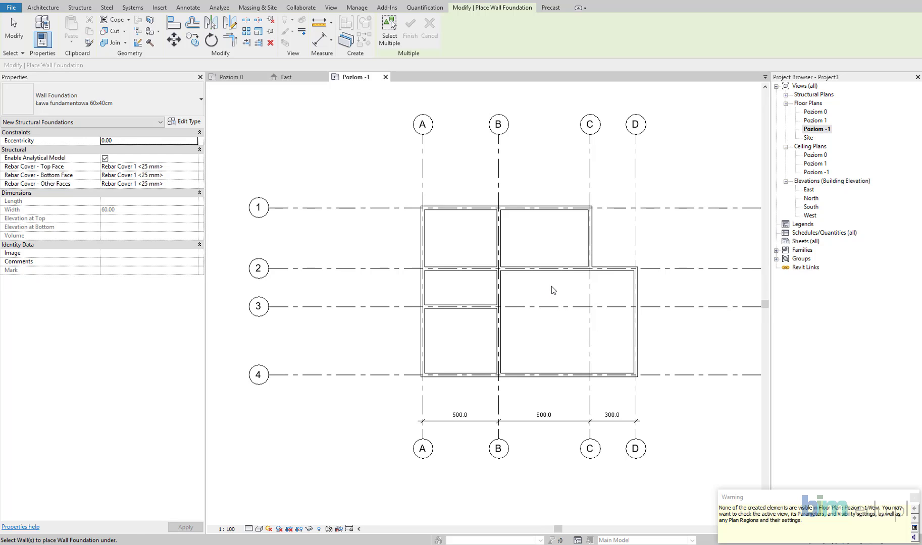
pyautogui.moveTo(551, 286); pyautogui.dragTo(551, 298, button='middle')
pyautogui.scroll(1, 548, 292)
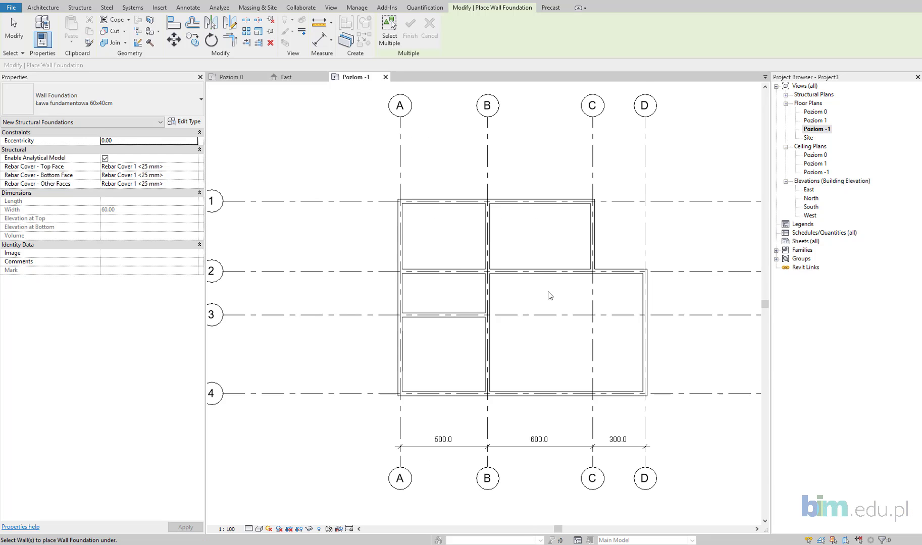
# Step: Set the Poziom -1 plan's View Range view depth level to Unlimited
pyautogui.press('Escape')
pyautogui.press('Escape')
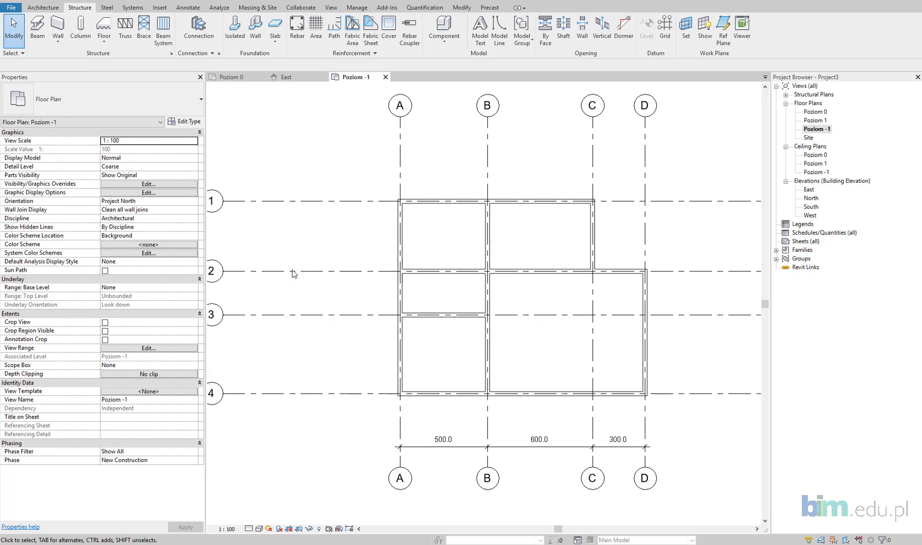
pyautogui.click(181, 348)
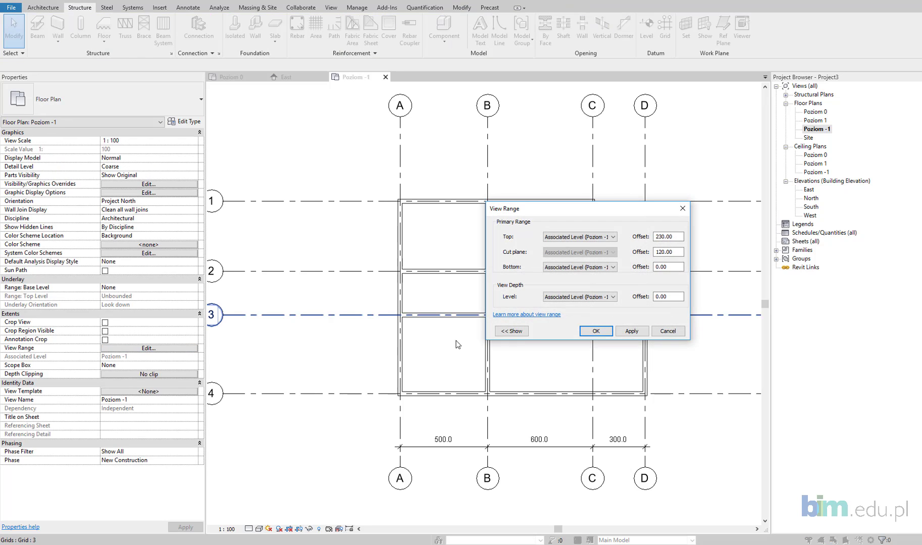
pyautogui.click(608, 298)
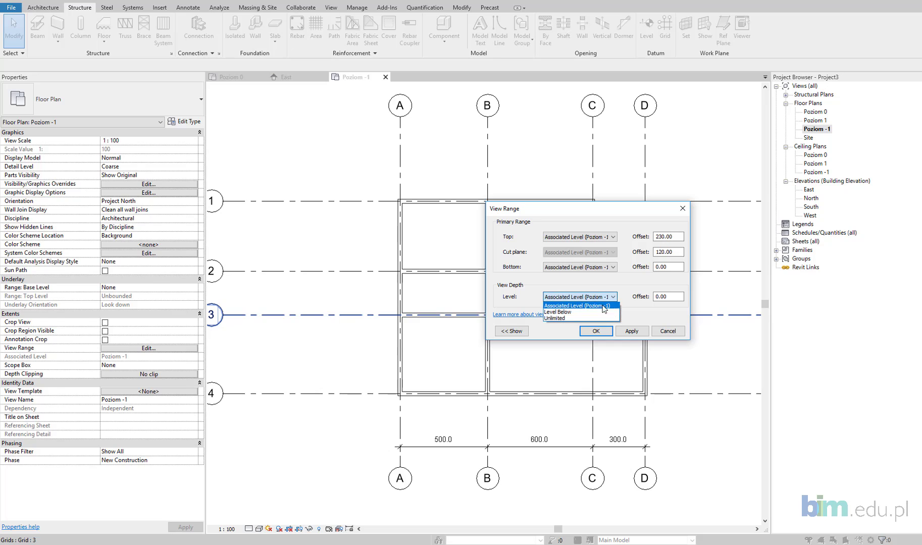
pyautogui.click(587, 318)
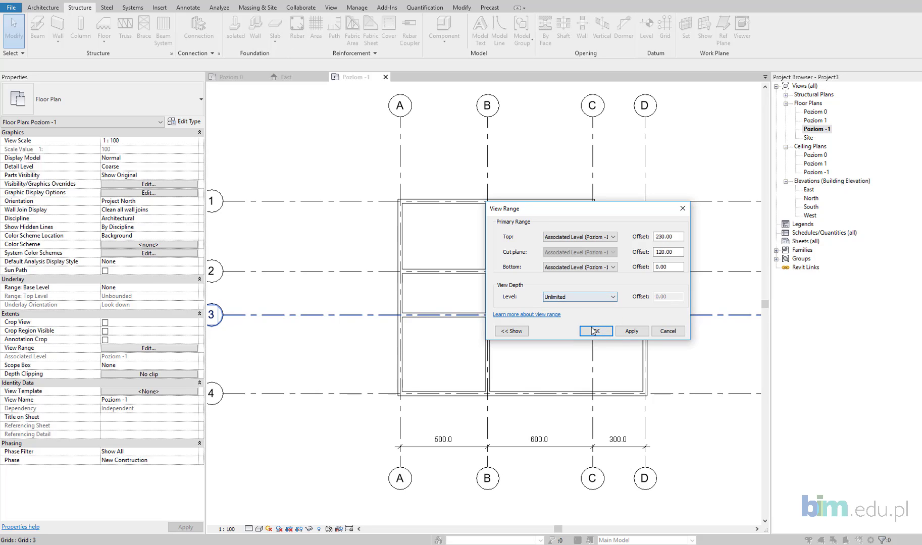
pyautogui.click(631, 331)
pyautogui.click(593, 331)
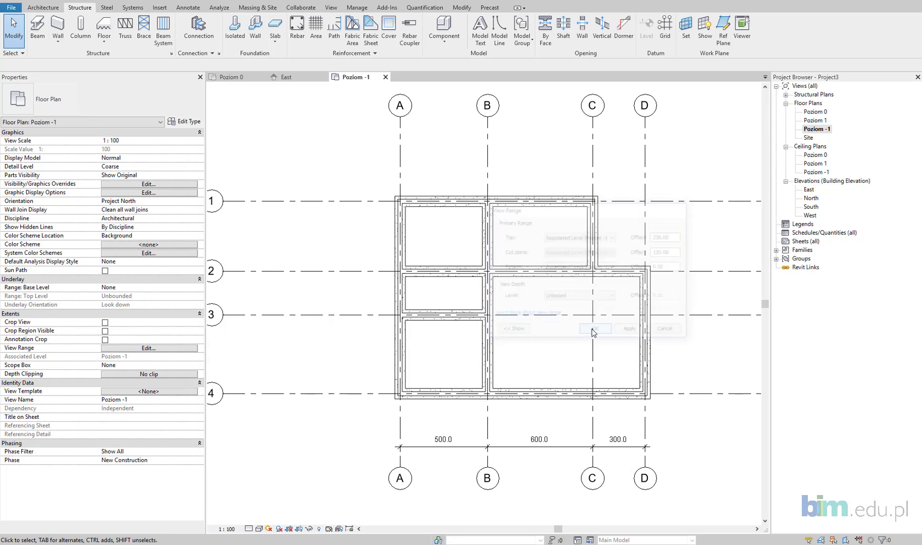
# Step: Pan the plan to check the upper footings, then go to the default 3D view
pyautogui.scroll(3, 520, 182)
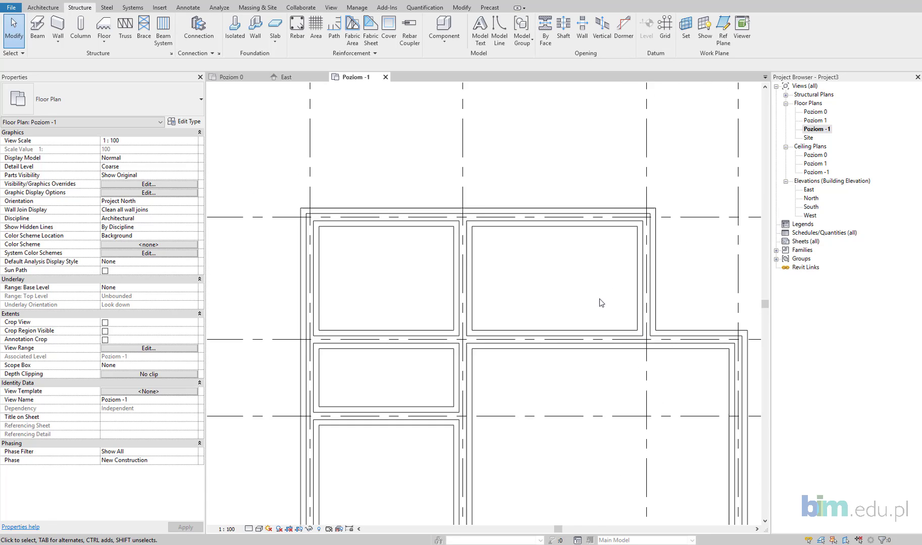
pyautogui.scroll(-1, 601, 303)
pyautogui.moveTo(587, 308); pyautogui.dragTo(591, 273, button='middle')
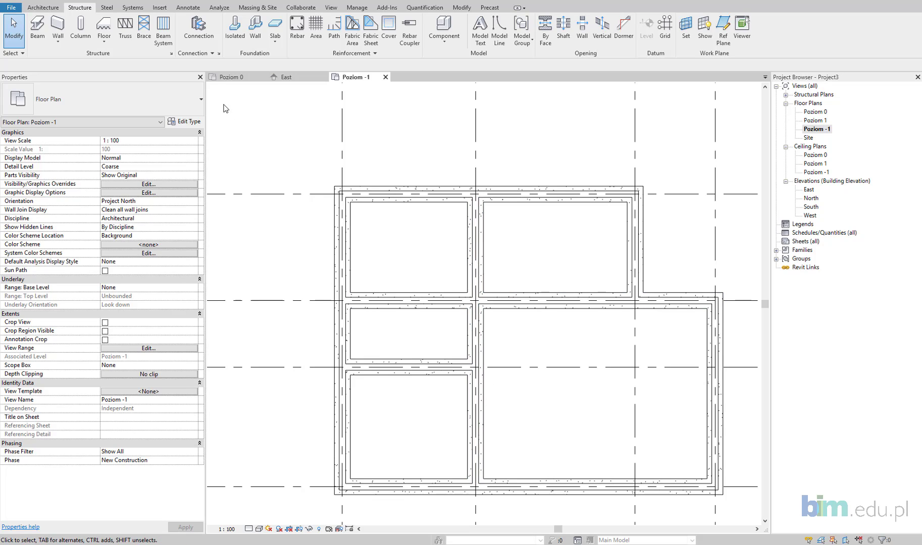
pyautogui.click(166, 1)
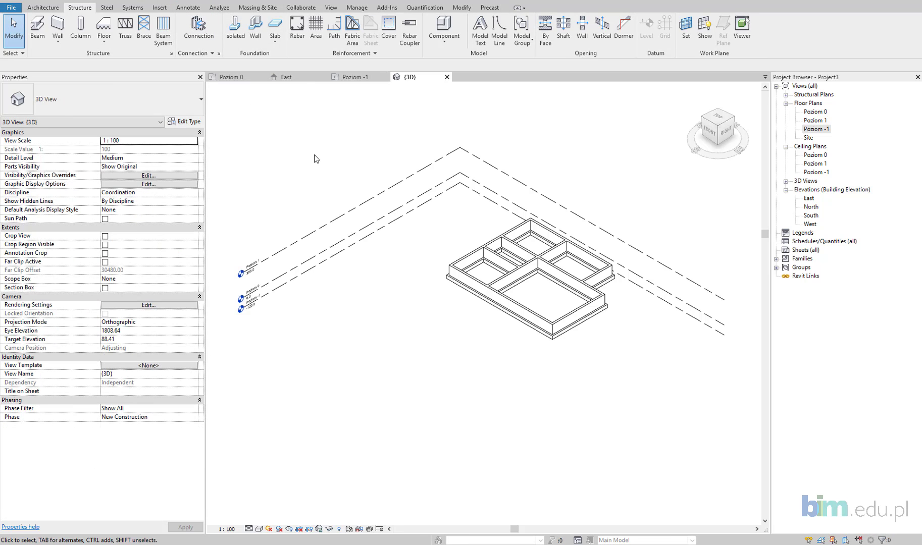
# Step: Show the 3D foundation model with Shaded visual style and Fine detail, recentred
pyautogui.scroll(3, 410, 271)
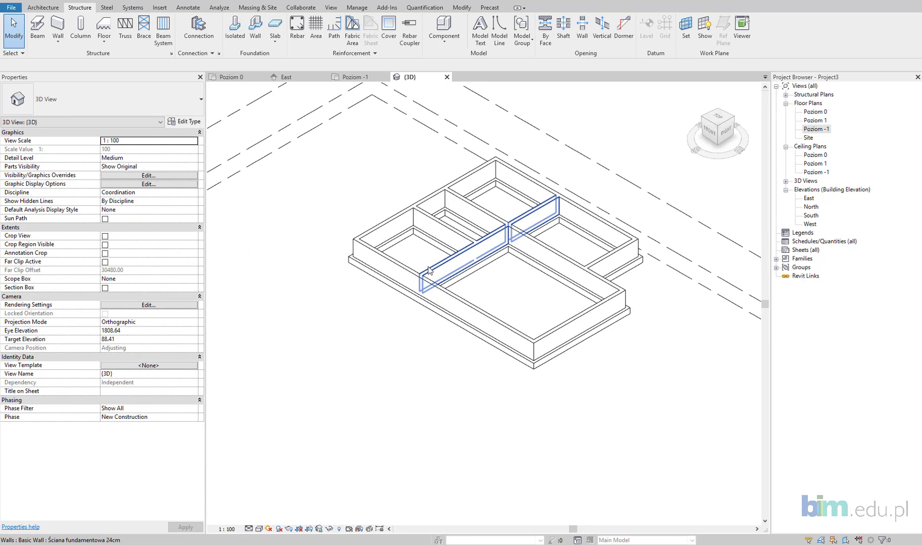
pyautogui.click(258, 528)
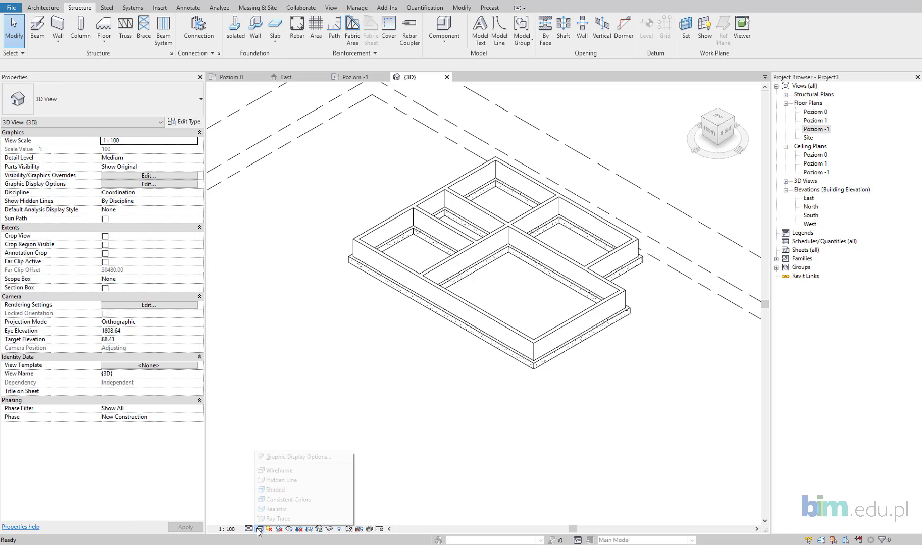
pyautogui.click(273, 492)
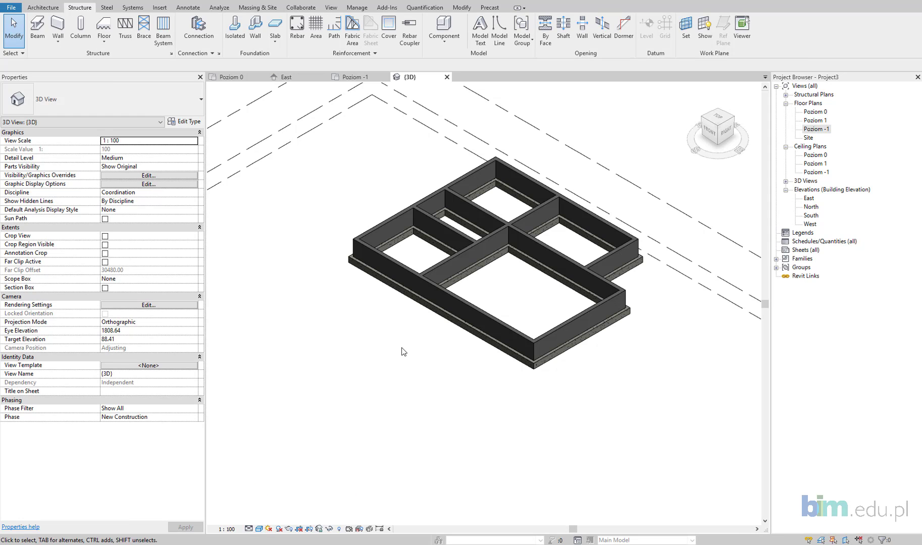
pyautogui.scroll(3, 402, 350)
pyautogui.scroll(2, 471, 286)
pyautogui.scroll(-2, 471, 286)
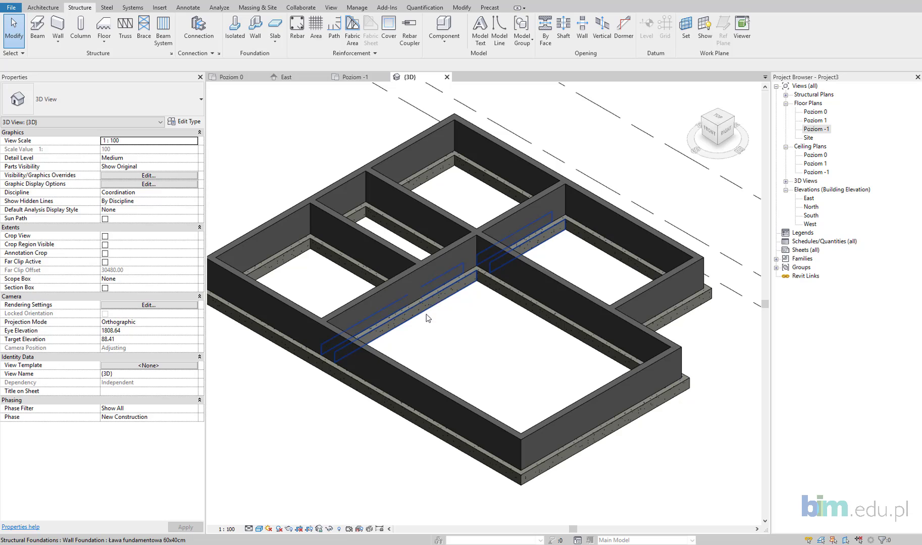
pyautogui.click(249, 529)
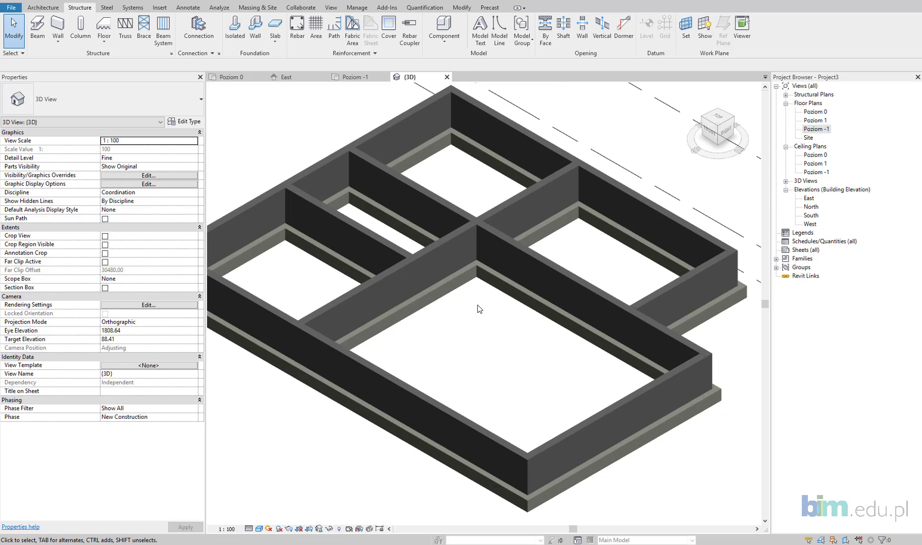
pyautogui.moveTo(479, 309); pyautogui.dragTo(506, 329, button='middle')
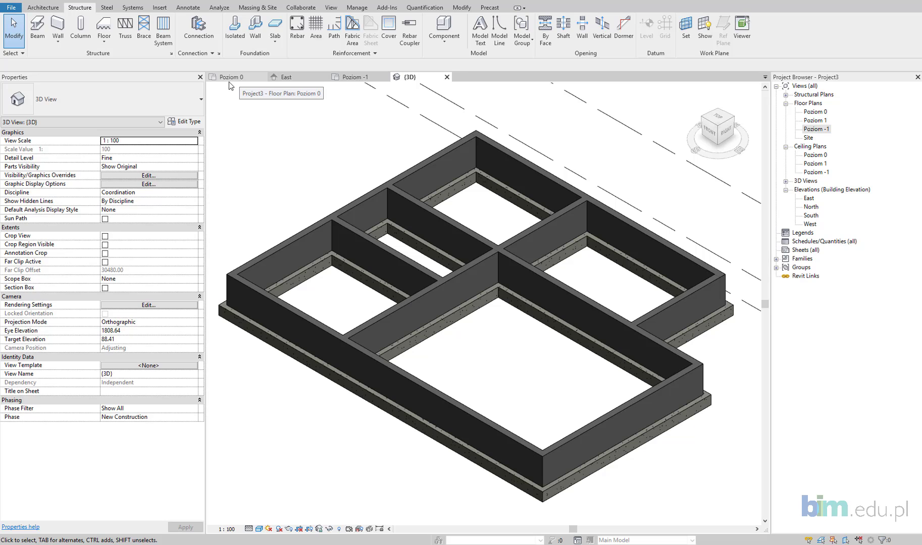
pyautogui.moveTo(355, 77)
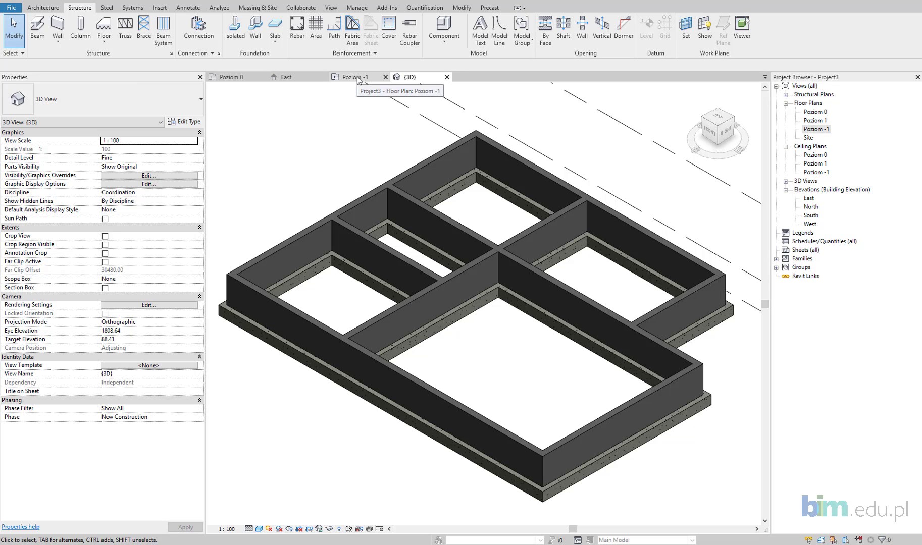
# Step: Tile the Poziom -1 plan beside the 3D view, closing the Poziom 0 and East views
pyautogui.click(358, 79)
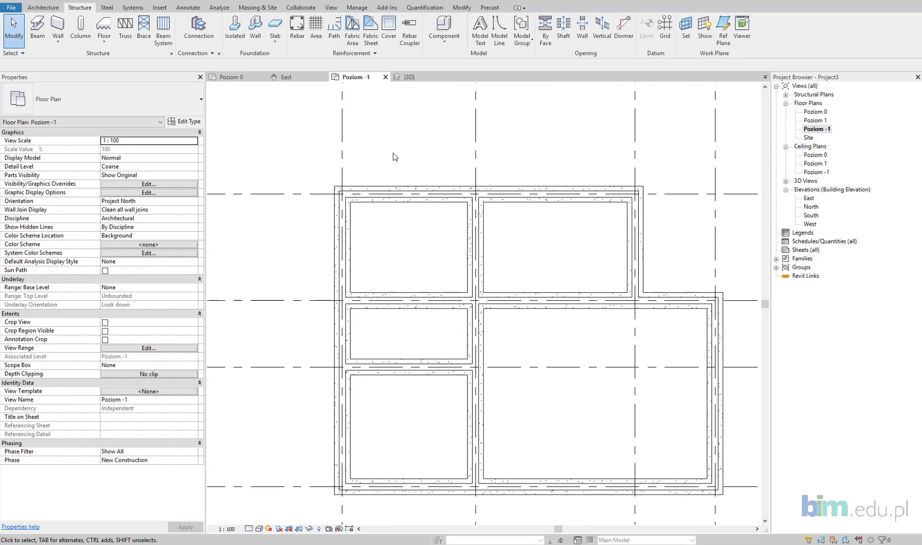
pyautogui.scroll(-2, 461, 182)
pyautogui.moveTo(461, 182)
pyautogui.mouseDown(button='middle')
pyautogui.moveTo(479, 210)
pyautogui.moveTo(464, 218)
pyautogui.mouseUp(button='middle')
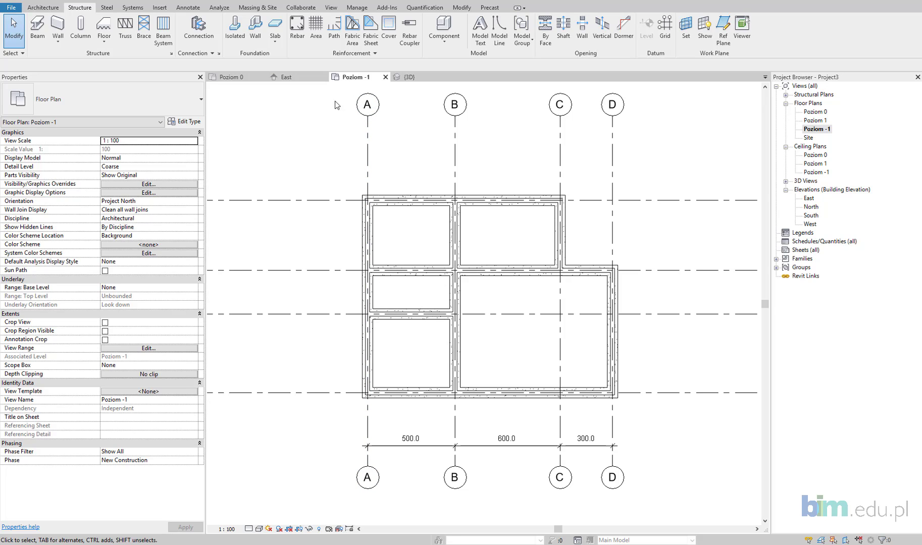
pyautogui.click(330, 8)
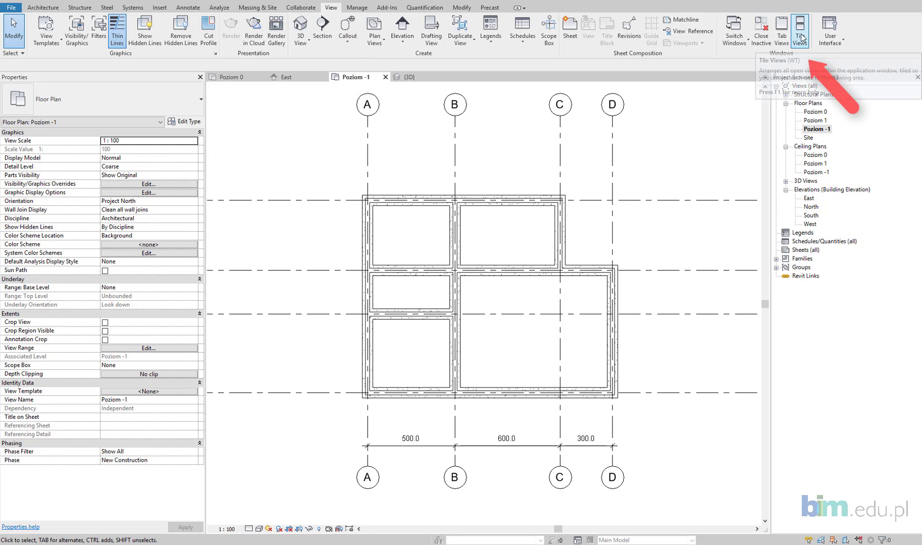
pyautogui.click(800, 29)
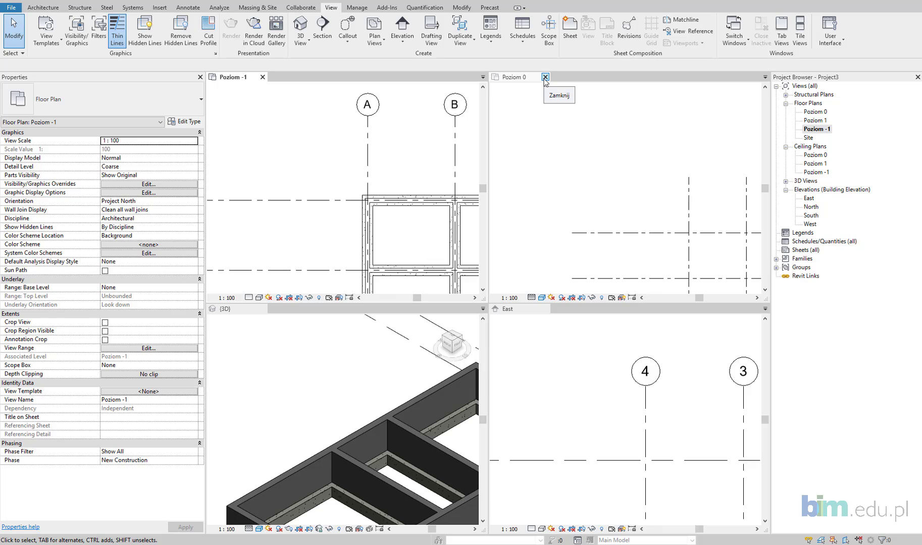
pyautogui.click(545, 78)
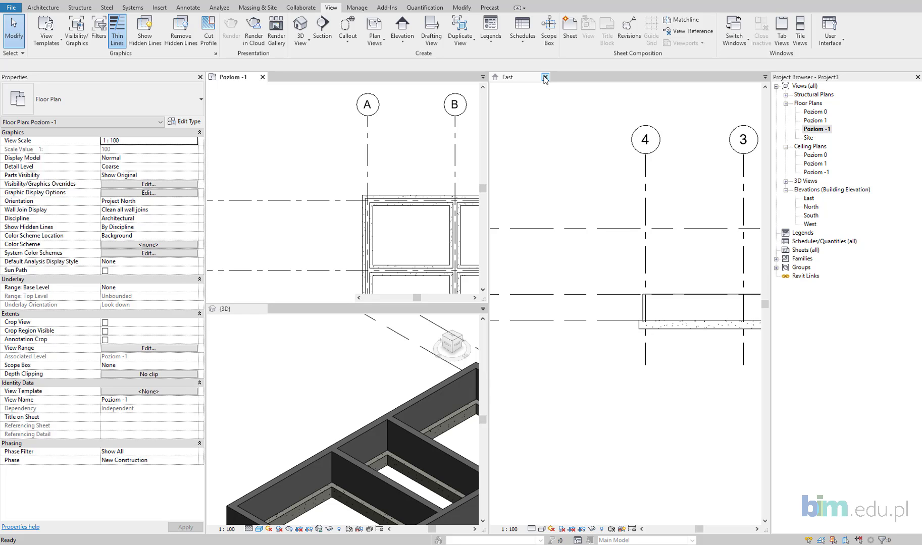
pyautogui.click(545, 77)
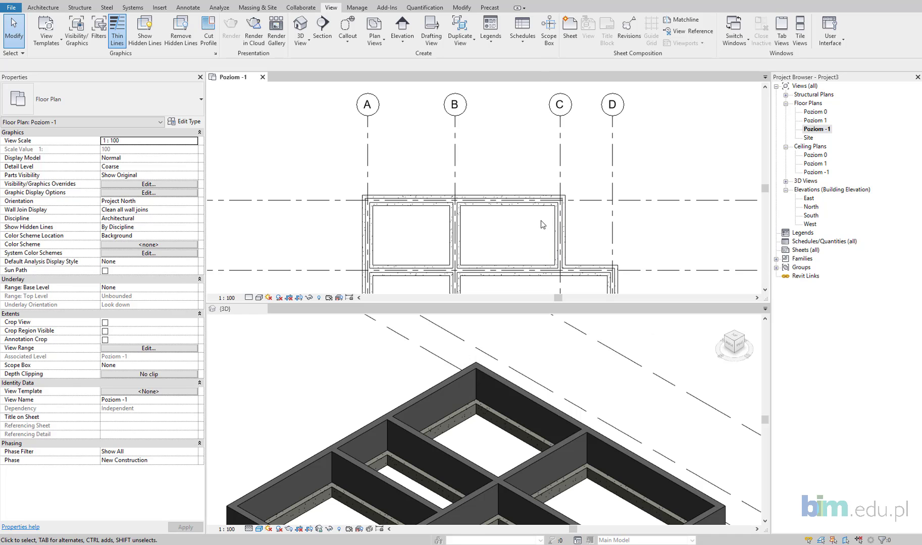
pyautogui.keyDown('ctrl'); pyautogui.scroll(-3, 533, 266); pyautogui.keyUp('ctrl')
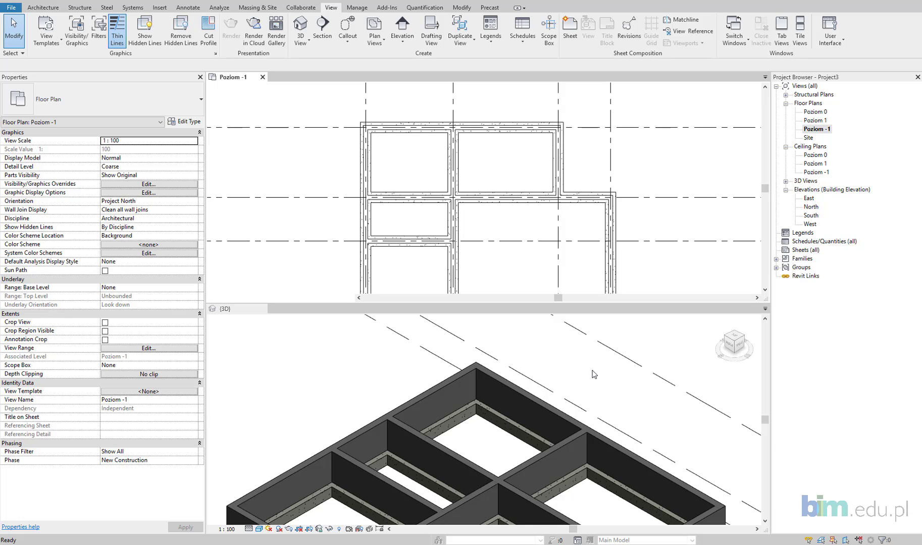
pyautogui.moveTo(593, 374); pyautogui.dragTo(594, 330, button='middle')
pyautogui.scroll(-2, 578, 385)
pyautogui.scroll(-2, 578, 384)
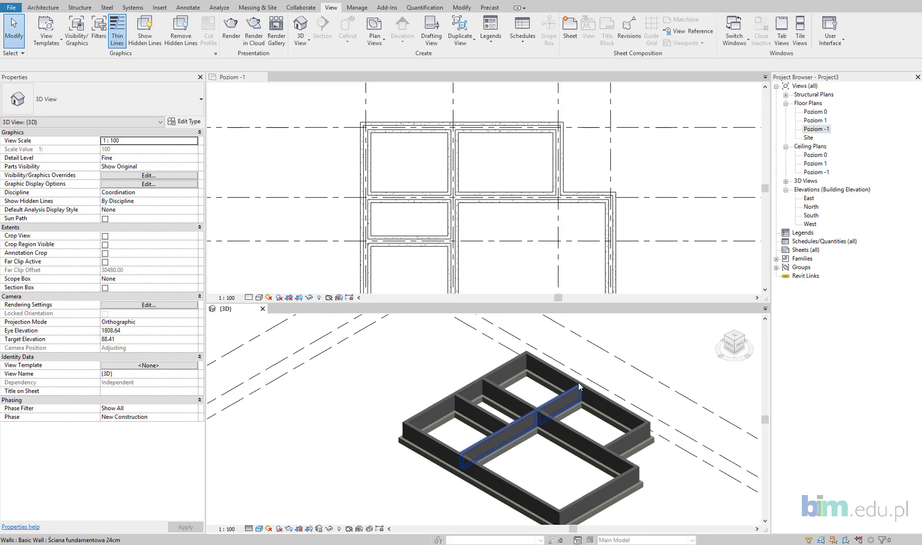
pyautogui.scroll(-2, 485, 219)
pyautogui.scroll(-1, 492, 218)
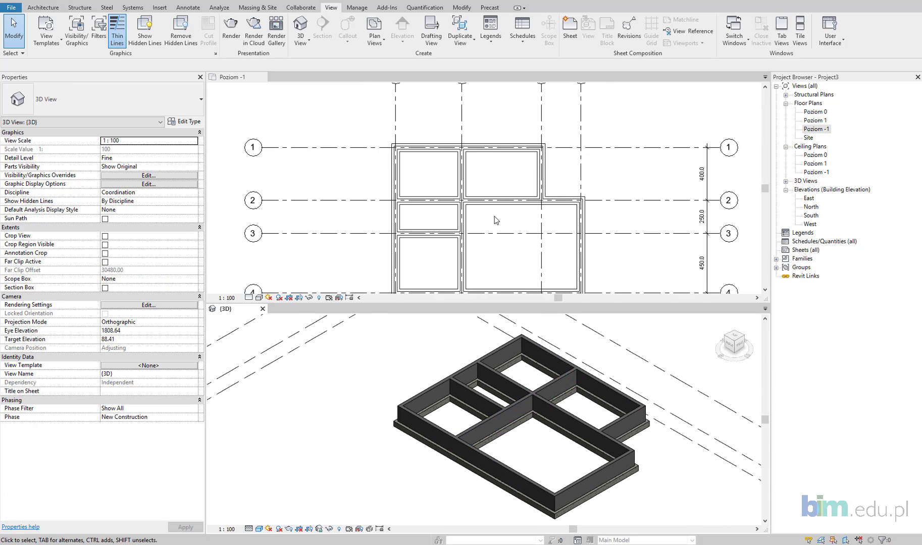
pyautogui.middleClick(498, 215)
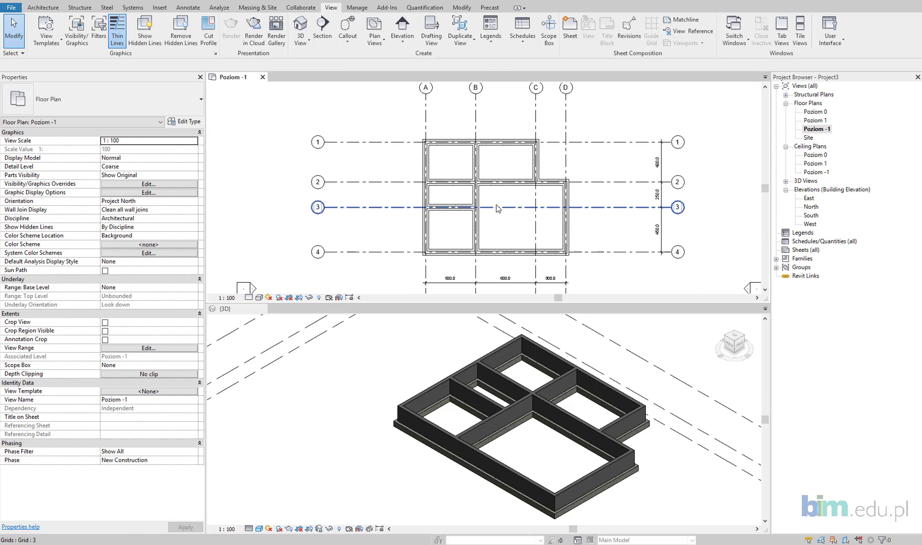
pyautogui.click(426, 126)
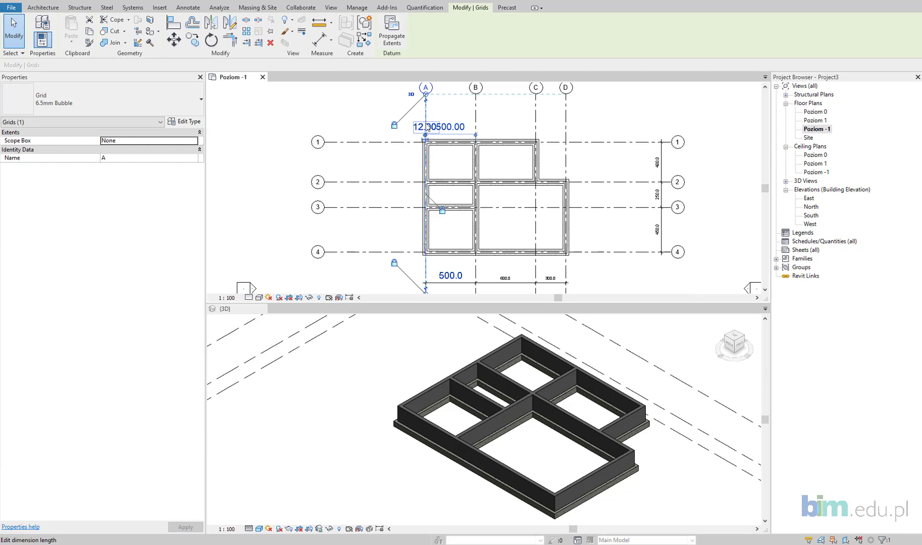
pyautogui.moveTo(425, 113); pyautogui.dragTo(385, 115)
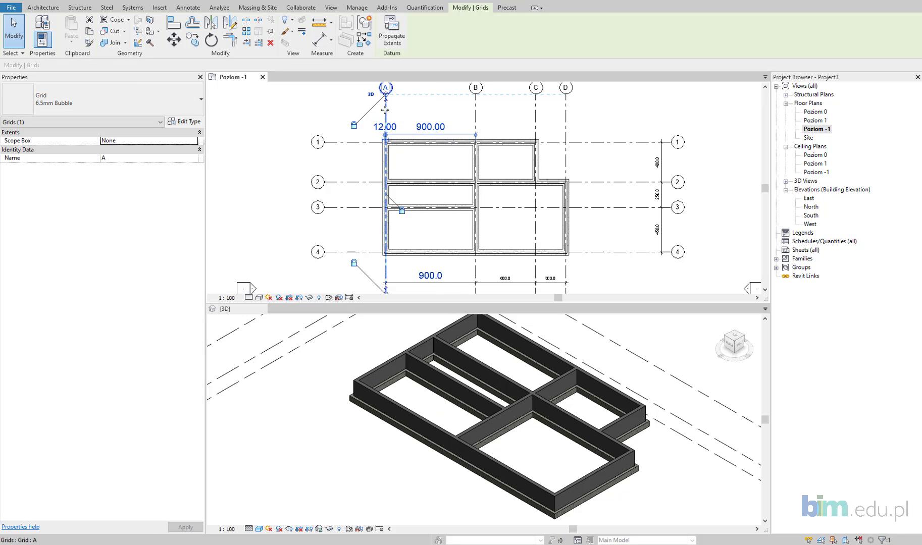
pyautogui.moveTo(397, 111); pyautogui.dragTo(409, 112)
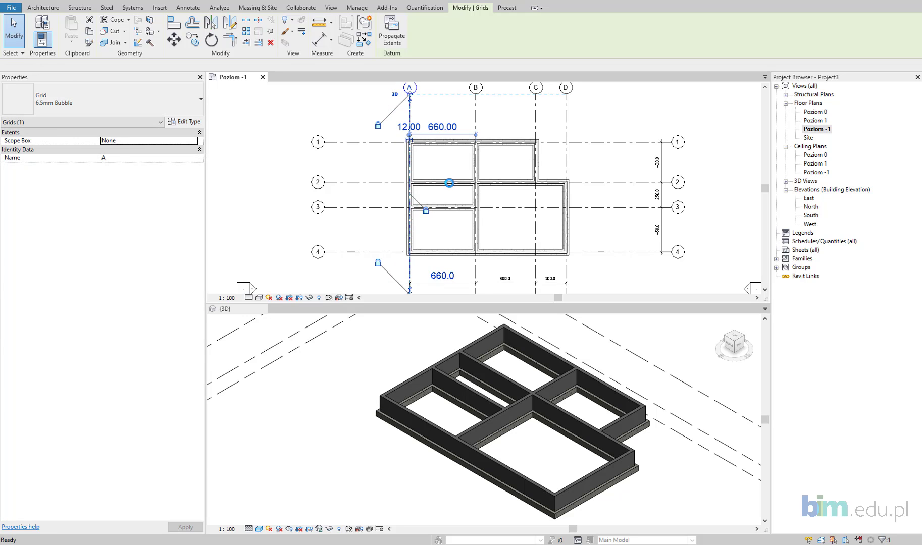
pyautogui.hotkey('ctrl', 'z')
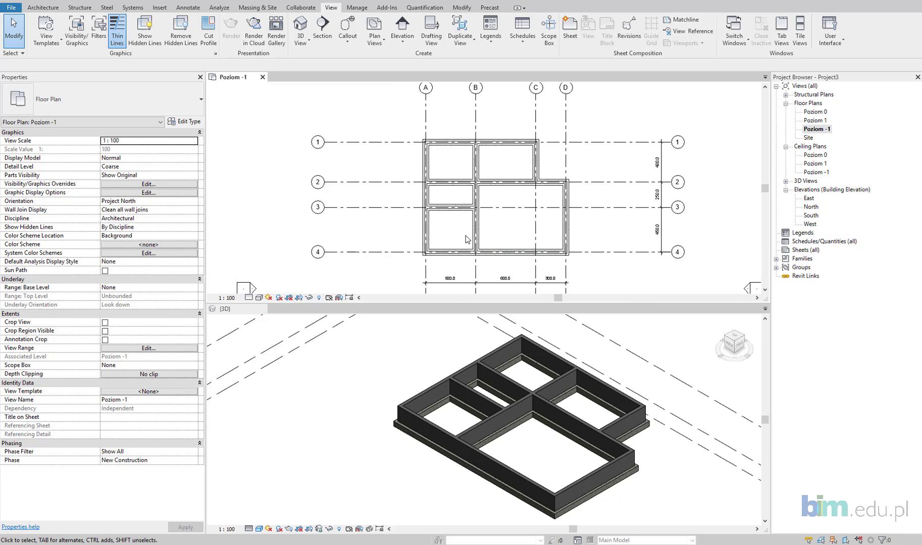
pyautogui.scroll(1, 593, 176)
pyautogui.scroll(1, 580, 183)
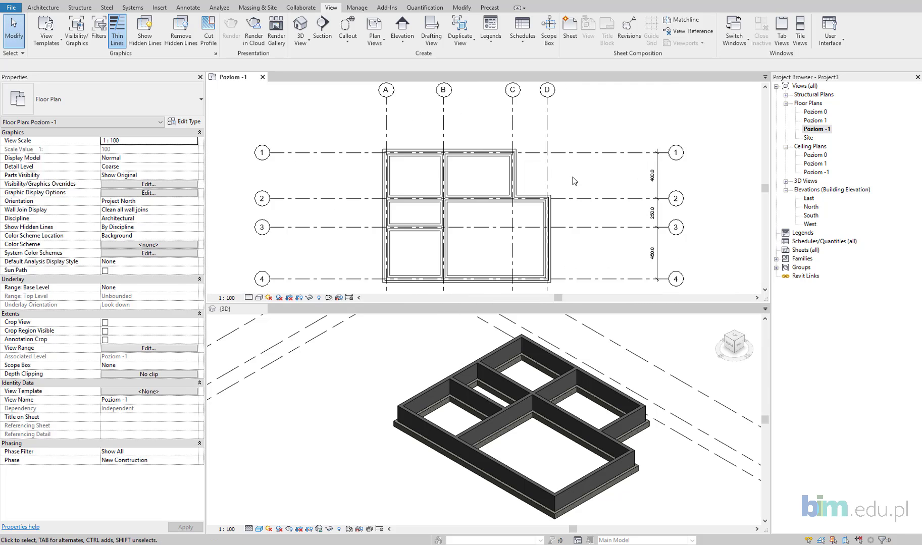
pyautogui.scroll(2, 575, 181)
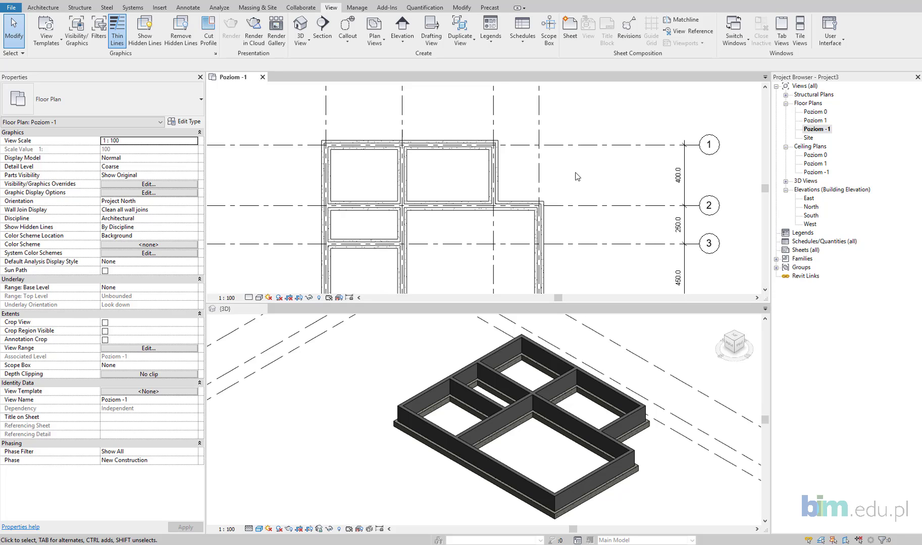
pyautogui.moveTo(575, 176); pyautogui.dragTo(561, 190, button='middle')
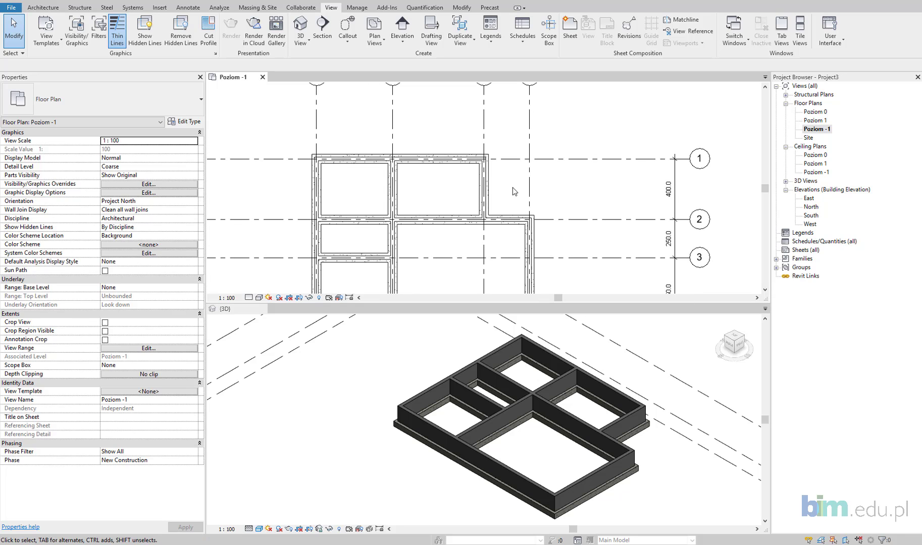
# Step: Start the structural Column tool and review the available column types
pyautogui.click(80, 9)
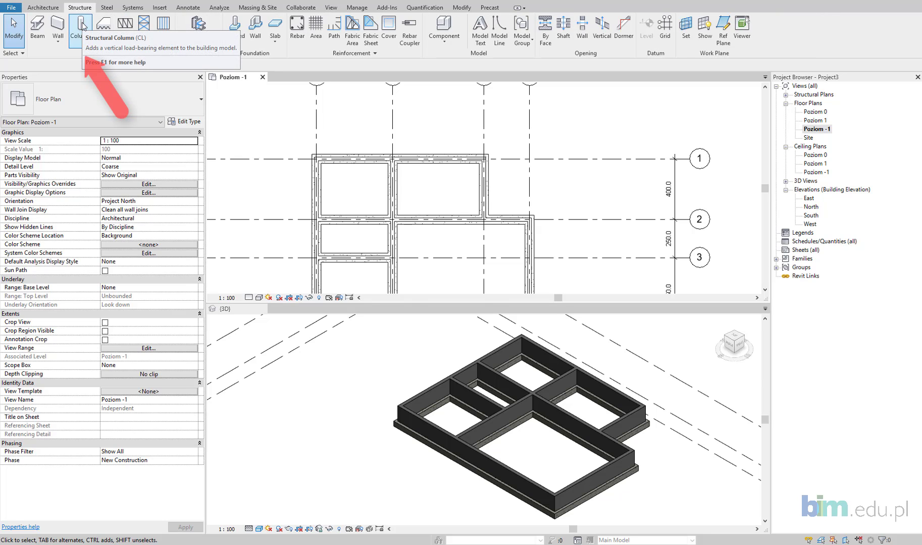
pyautogui.click(81, 28)
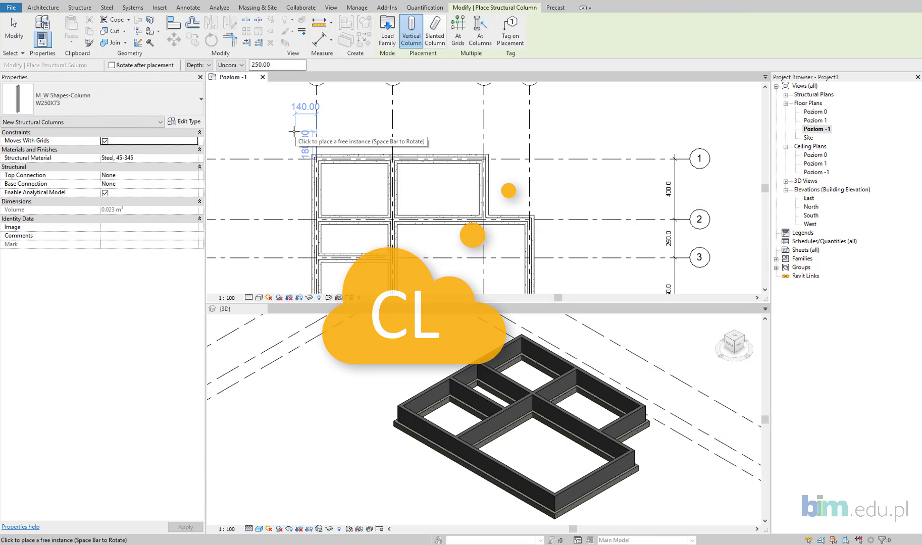
pyautogui.click(190, 110)
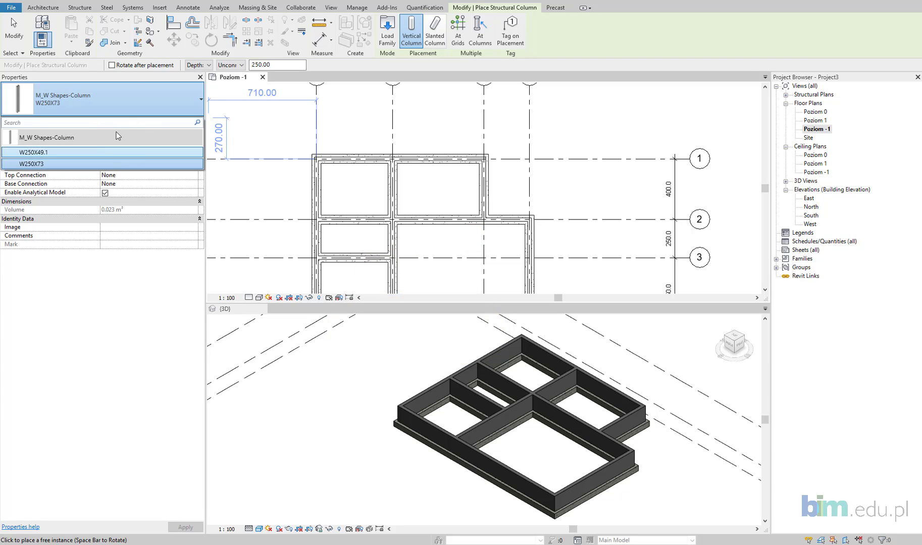
pyautogui.click(178, 112)
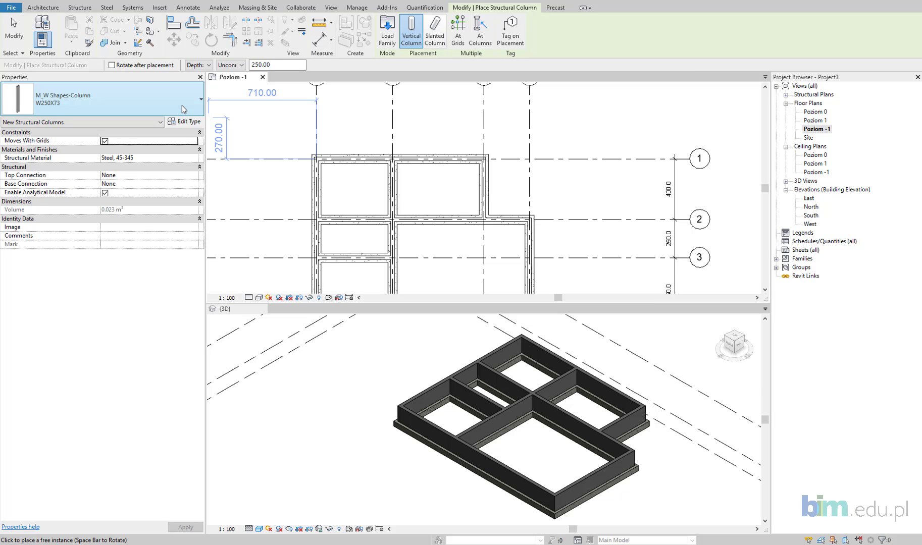
# Step: Load the family Poland > Słupy konstrukcyjne > Beton > prostokątny - słup-betonowy_M
pyautogui.click(388, 30)
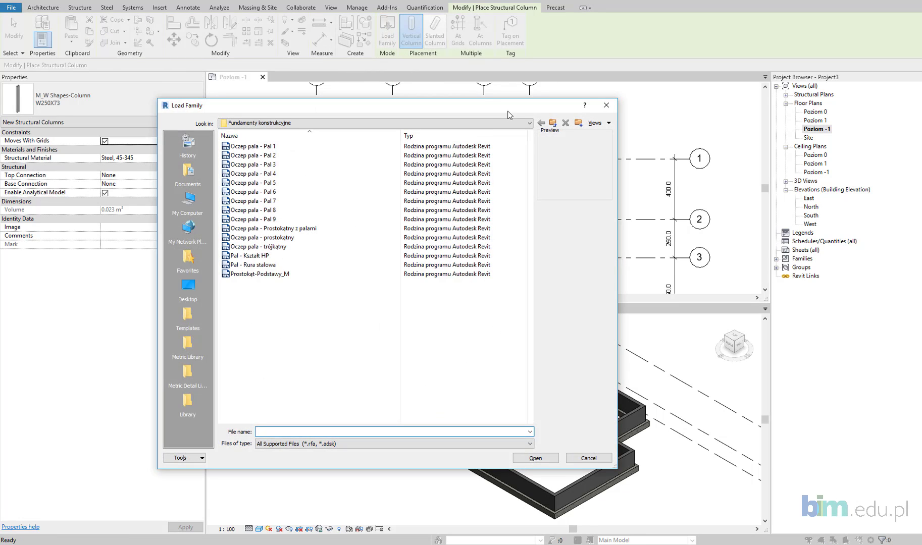
pyautogui.click(557, 127)
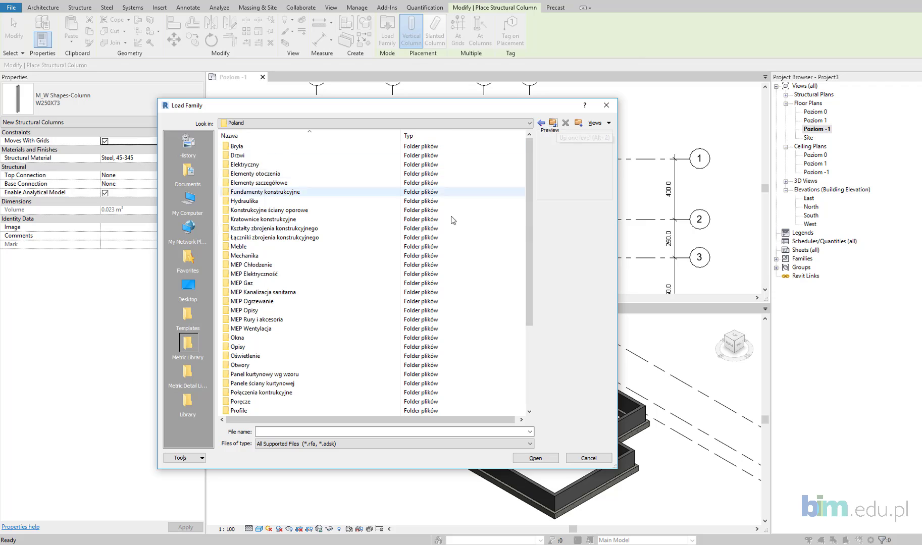
pyautogui.scroll(-5, 353, 247)
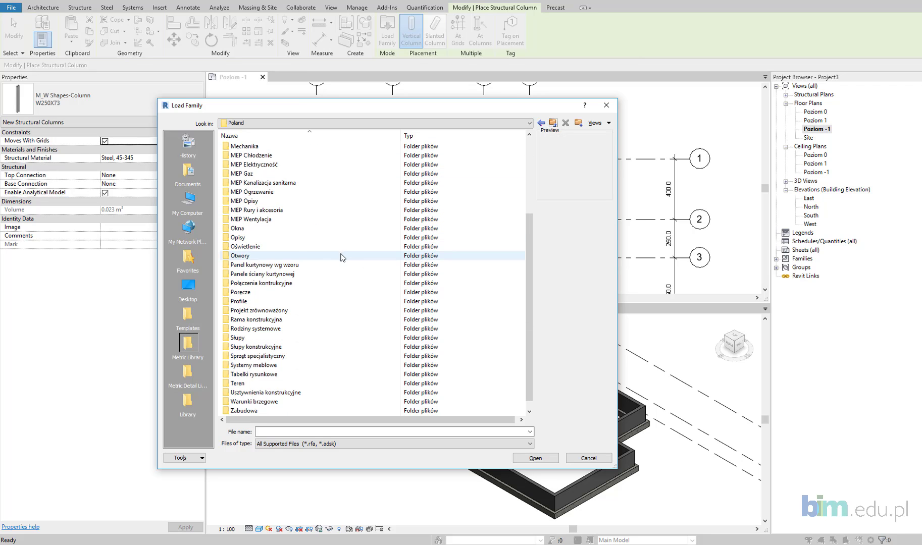
pyautogui.doubleClick(301, 348)
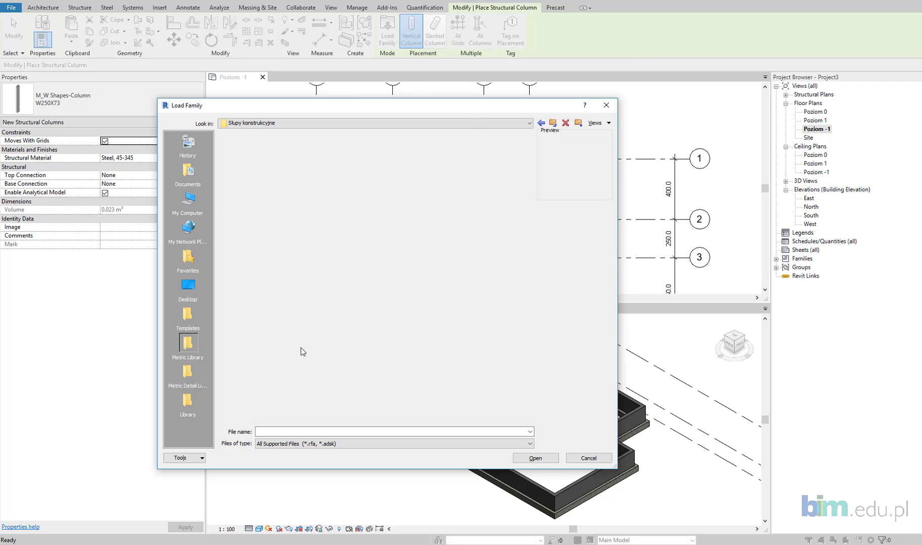
pyautogui.doubleClick(250, 147)
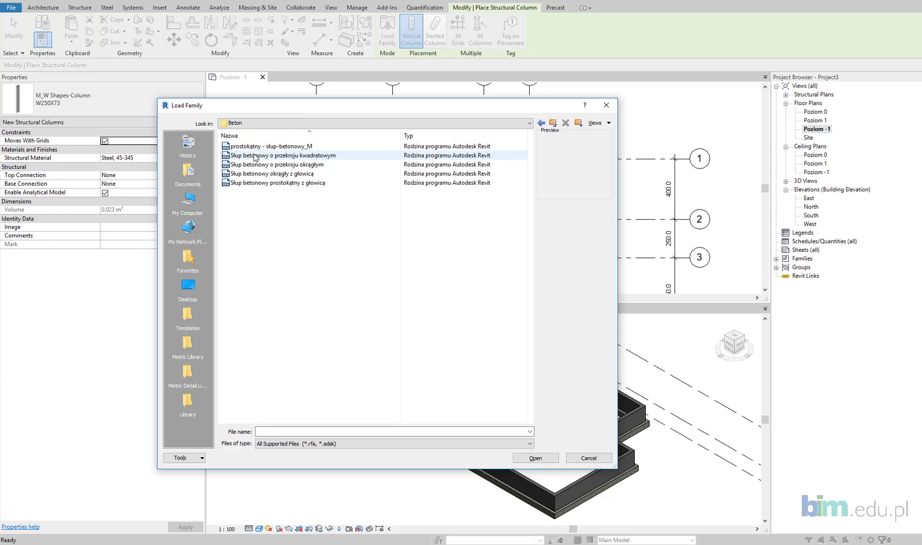
pyautogui.click(281, 146)
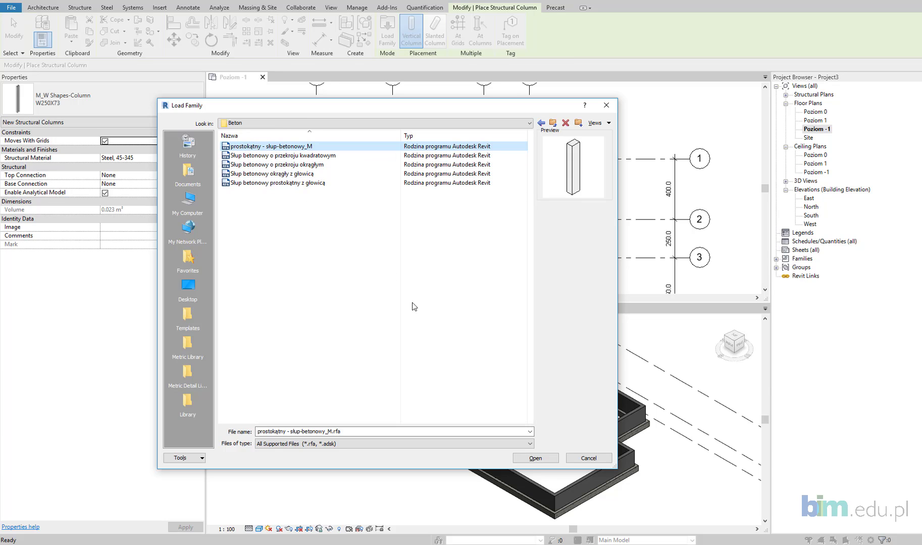
pyautogui.click(535, 457)
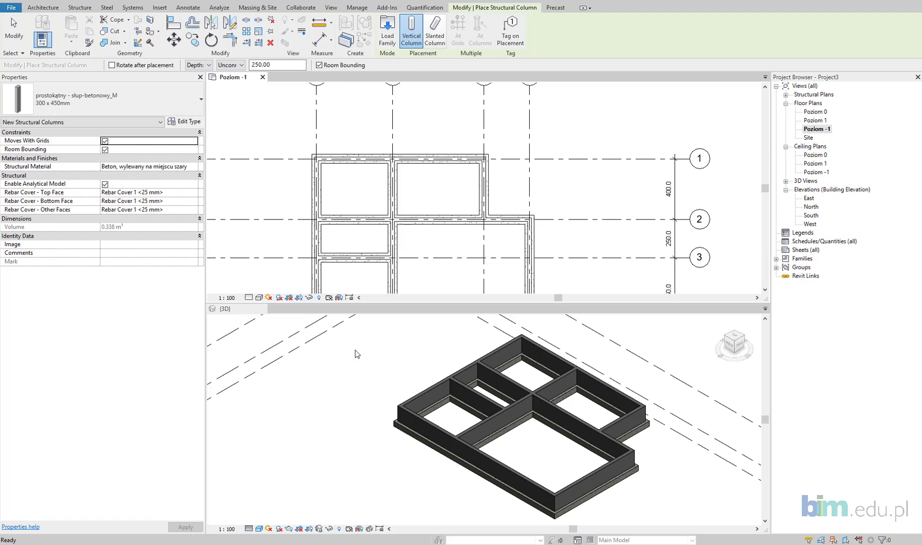
# Step: Duplicate the 300 x 450mm column type as 'Słup 24x24 cm'
pyautogui.click(184, 123)
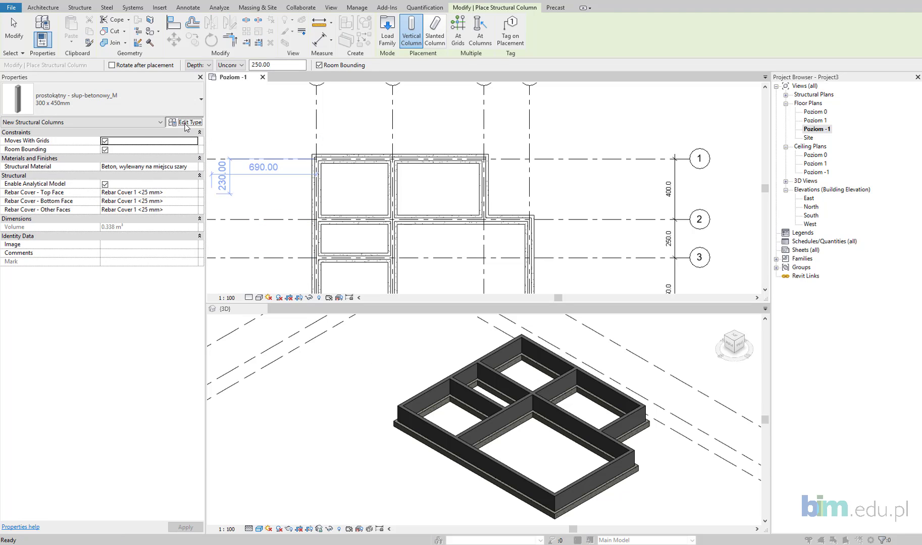
pyautogui.click(794, 187)
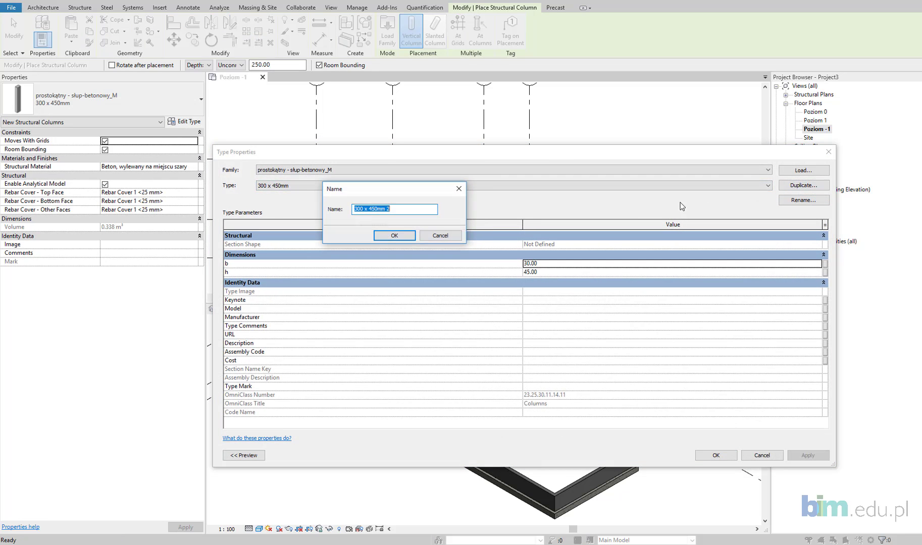
pyautogui.write('Słup 24x24 cm')
pyautogui.click(394, 236)
# Step: Set the new column type's b and h dimensions to 24
pyautogui.click(565, 263)
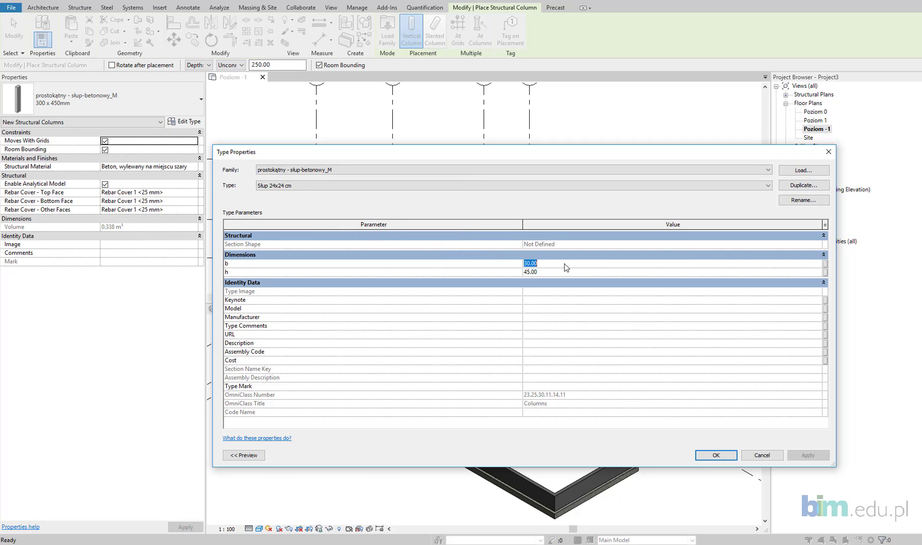
pyautogui.write('2')
pyautogui.click(553, 272)
pyautogui.write('24')
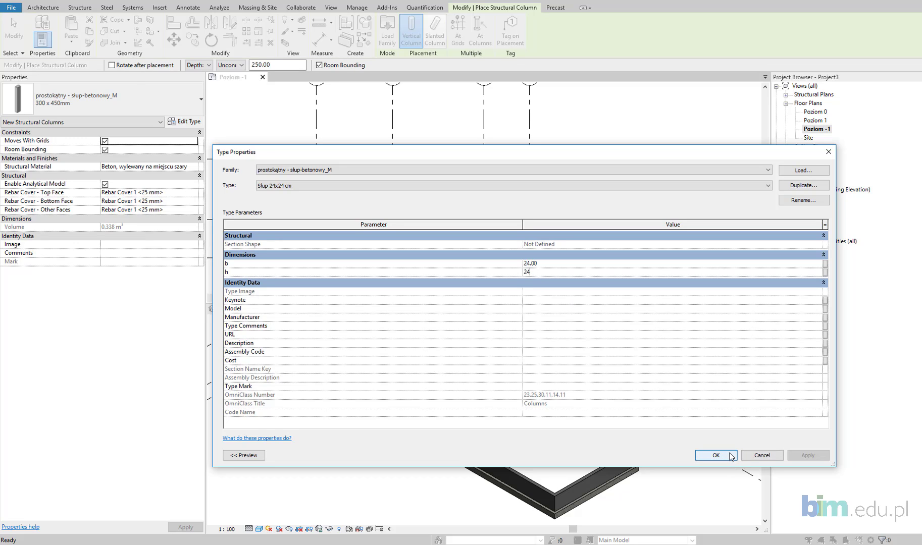
pyautogui.click(729, 454)
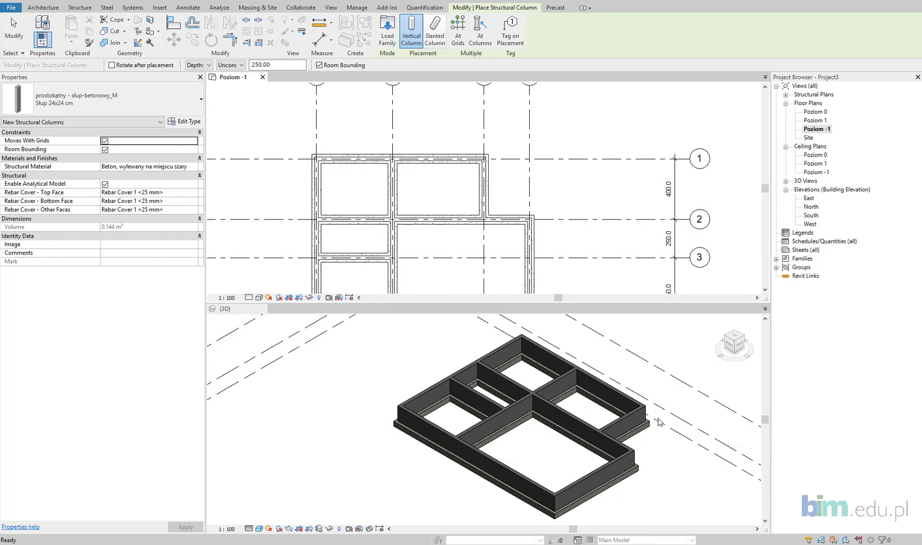
# Step: Place a Słup 24x24 cm column At Grids on the D and 1 intersection
pyautogui.click(595, 404)
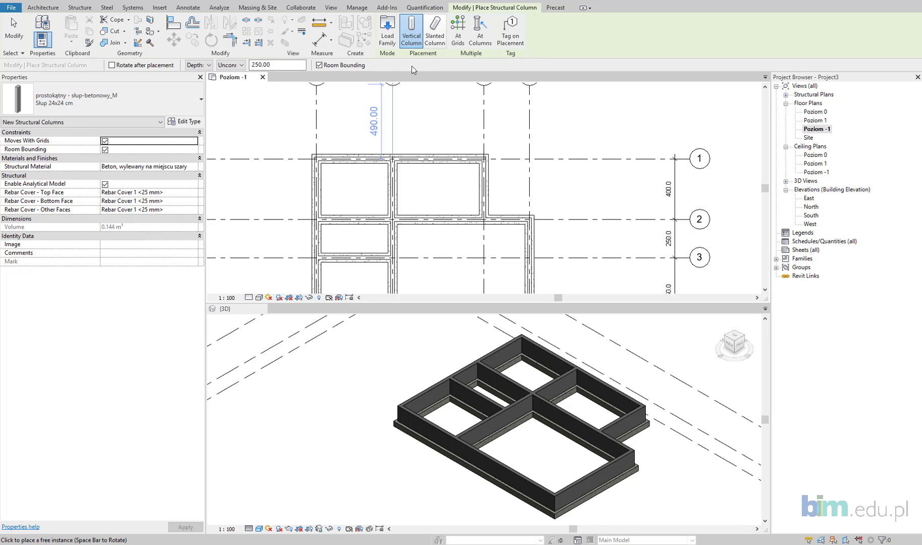
pyautogui.click(453, 41)
pyautogui.moveTo(503, 139); pyautogui.dragTo(478, 161, button='middle')
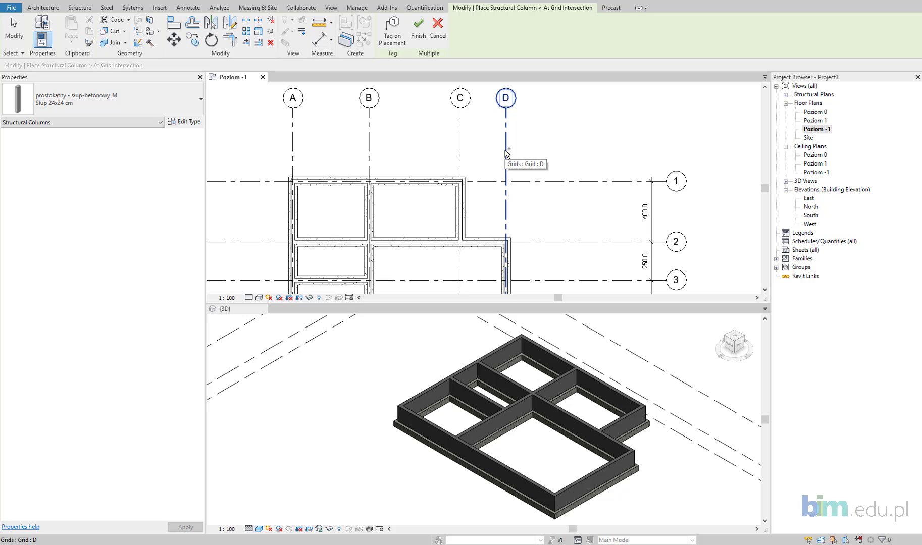
pyautogui.click(505, 151)
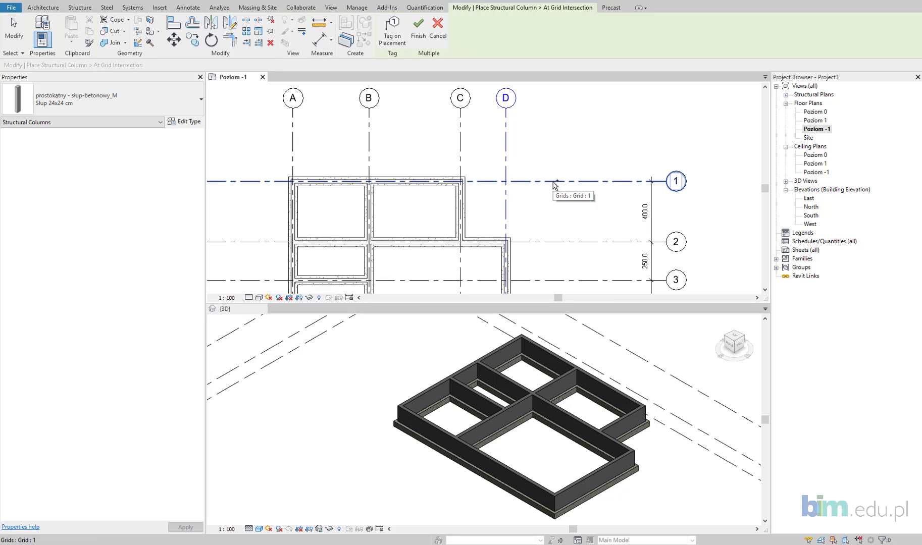
pyautogui.keyDown('ctrl'); pyautogui.click(554, 186); pyautogui.keyUp('ctrl')
pyautogui.scroll(3, 510, 183)
pyautogui.scroll(2, 513, 179)
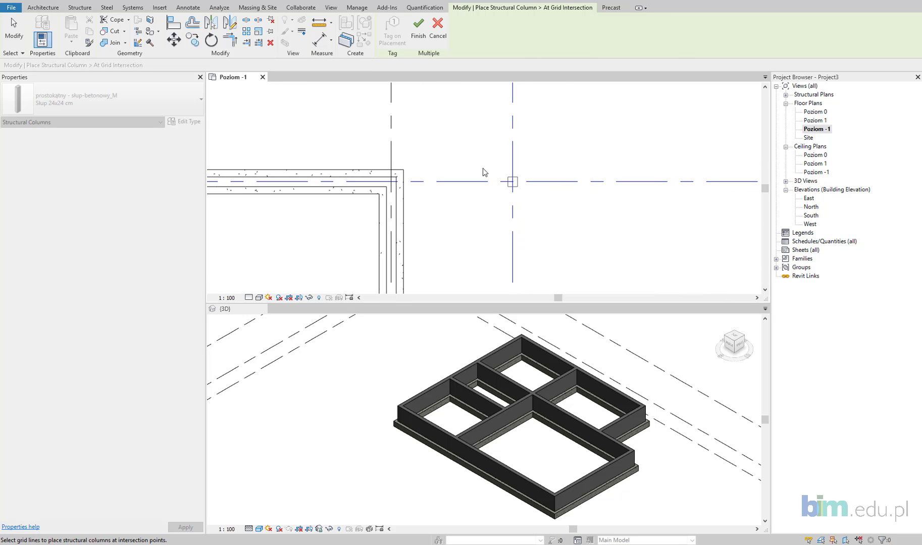
pyautogui.click(418, 30)
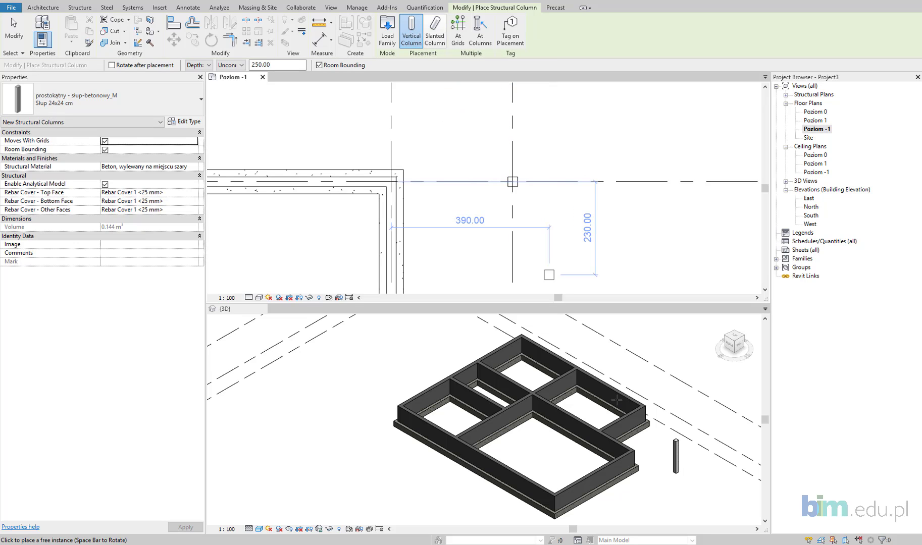
# Step: End column placement and select the new column in the 3D view
pyautogui.click(616, 417)
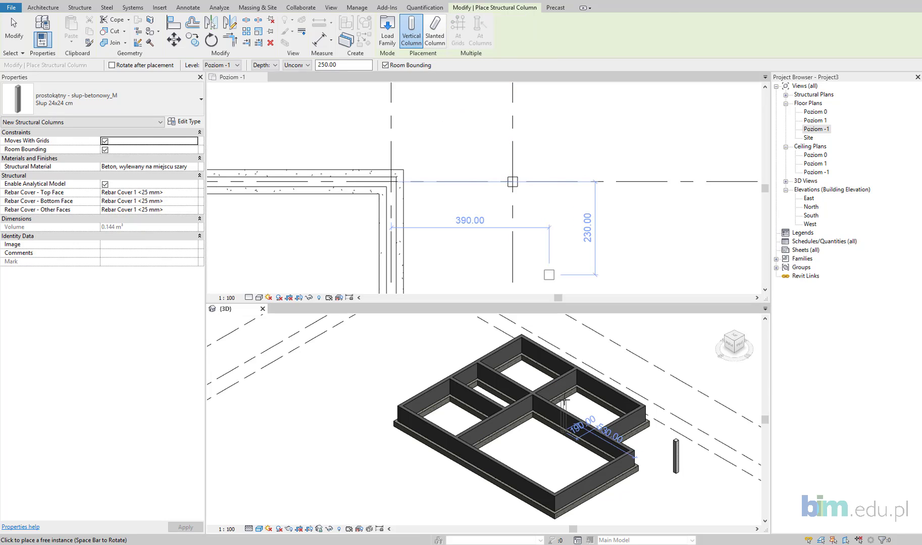
pyautogui.press('Escape')
pyautogui.moveTo(643, 443); pyautogui.dragTo(576, 400, button='middle')
pyautogui.scroll(4, 606, 407)
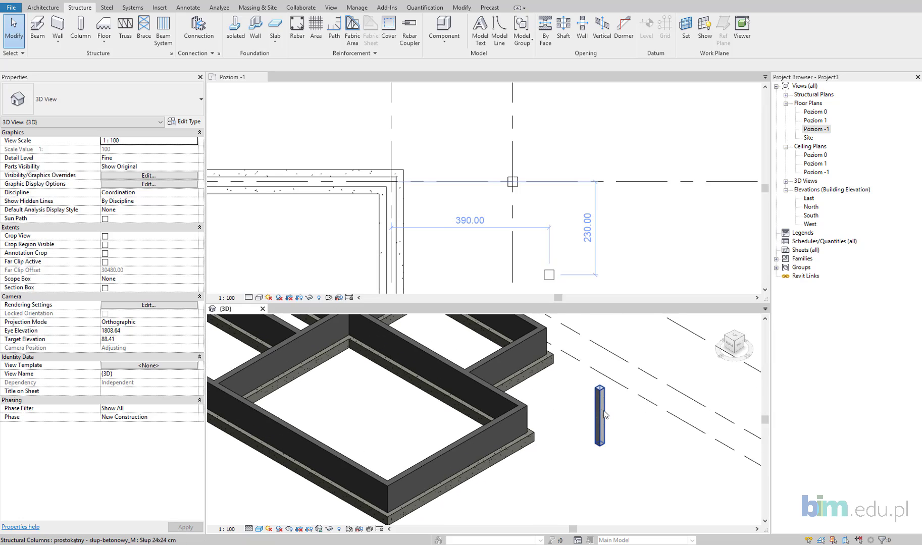
pyautogui.click(605, 413)
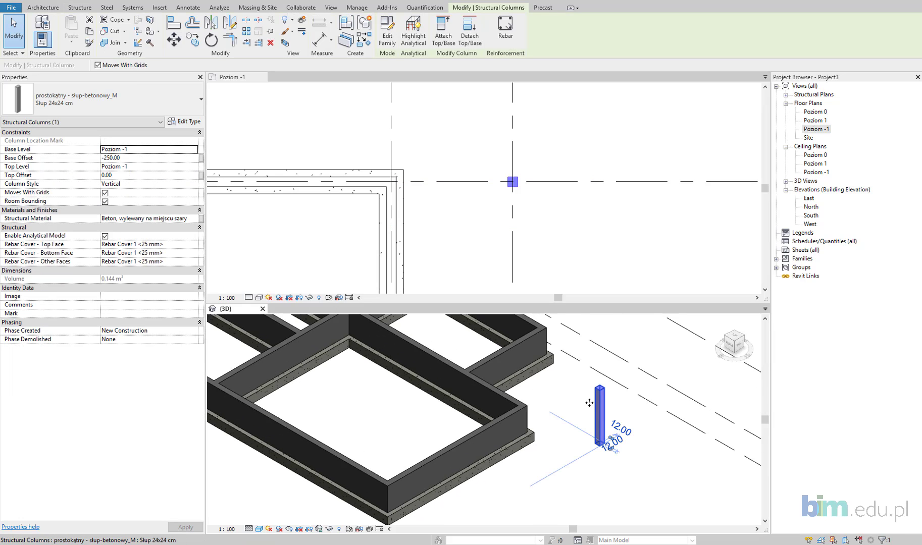
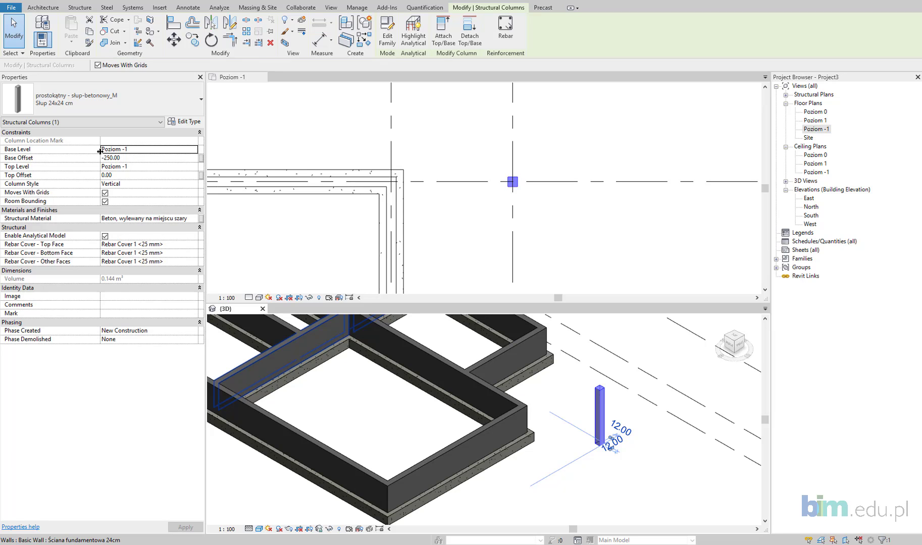
# Step: Give the column a base offset of 0 and top level Poziom 0, and apply the change
pyautogui.click(128, 159)
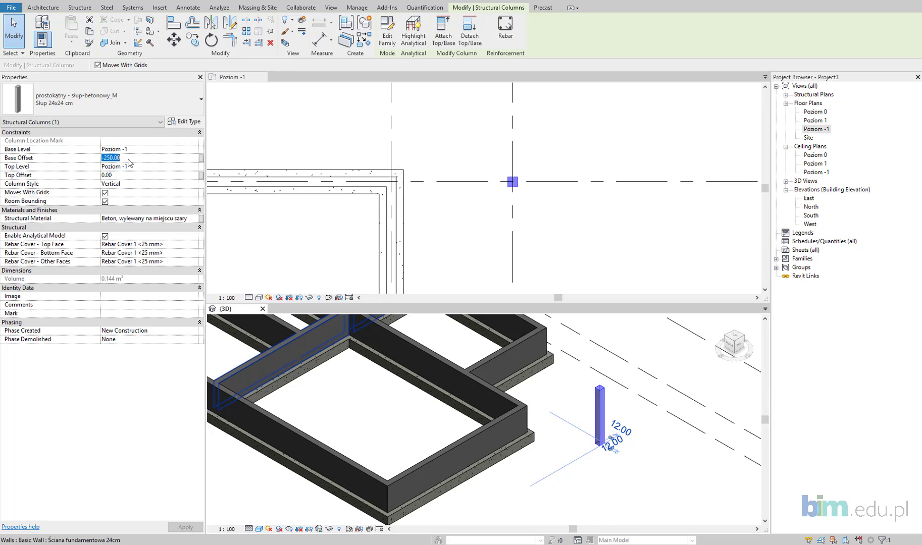
pyautogui.write('0')
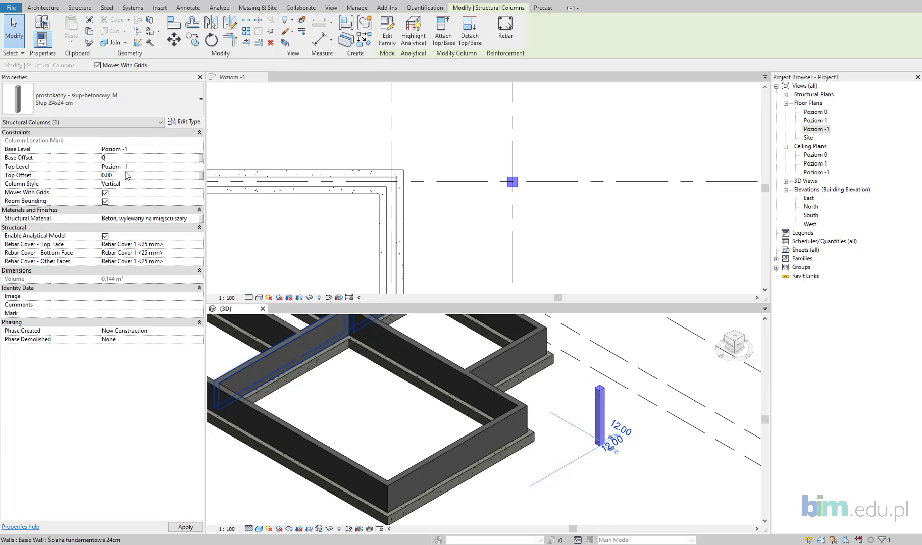
pyautogui.click(194, 167)
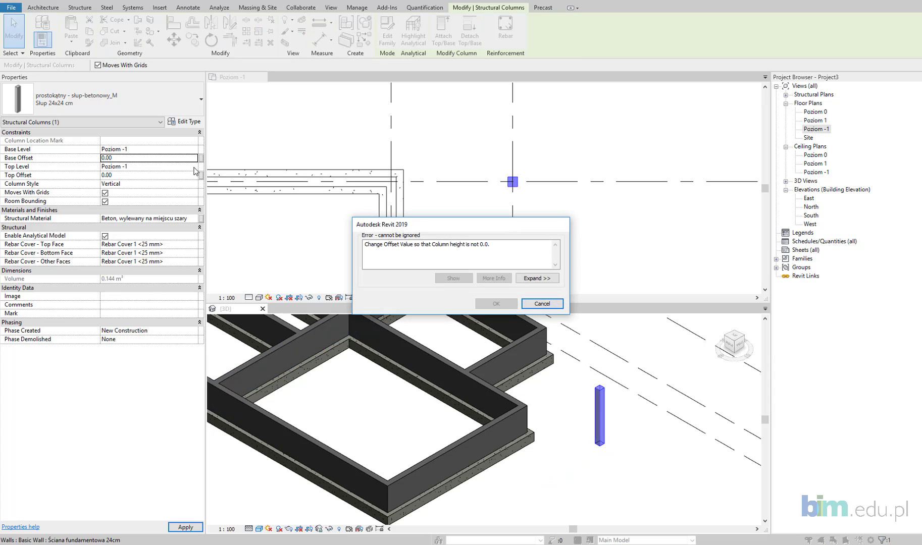
pyautogui.click(553, 304)
pyautogui.click(194, 168)
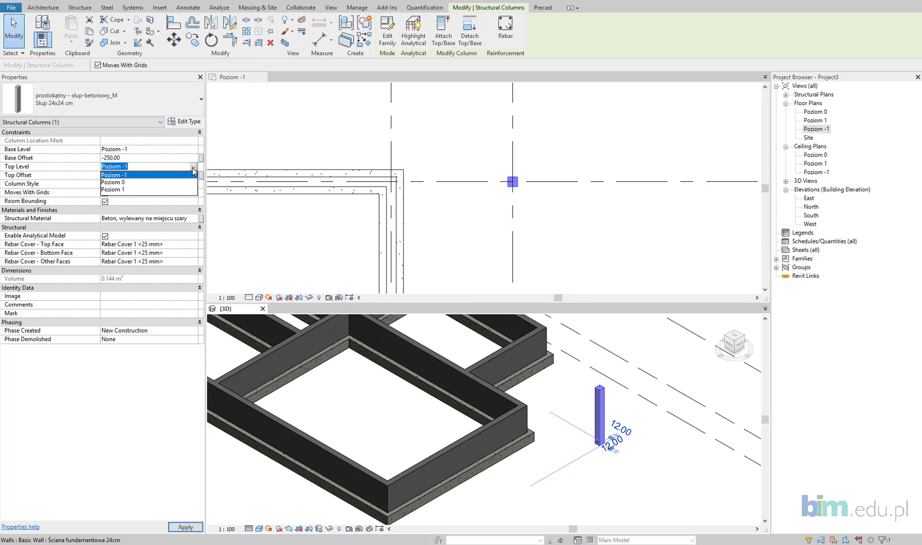
pyautogui.click(121, 183)
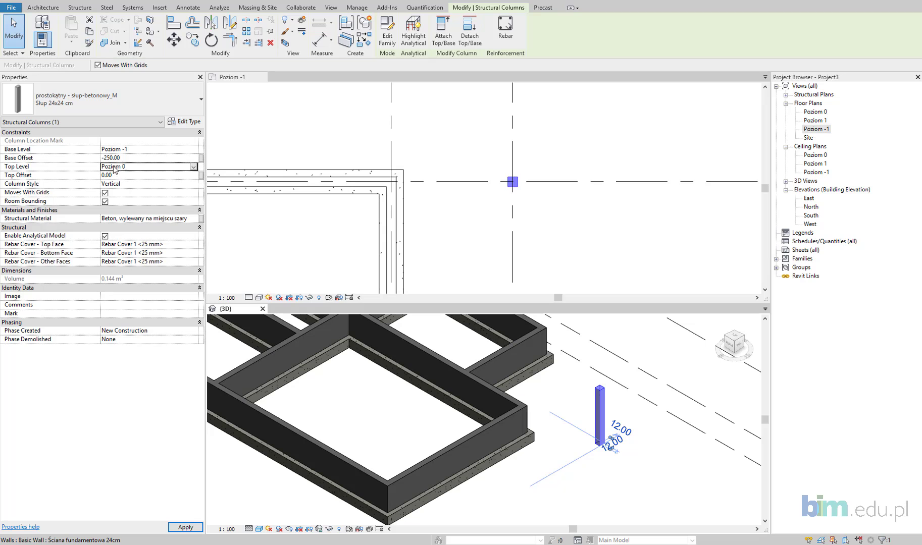
pyautogui.click(128, 160)
pyautogui.write('0')
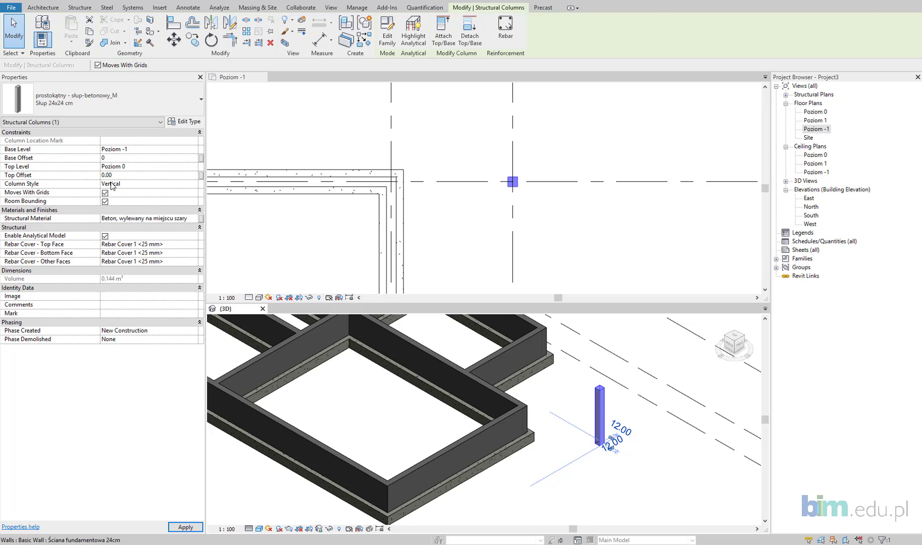
pyautogui.click(120, 175)
pyautogui.click(185, 526)
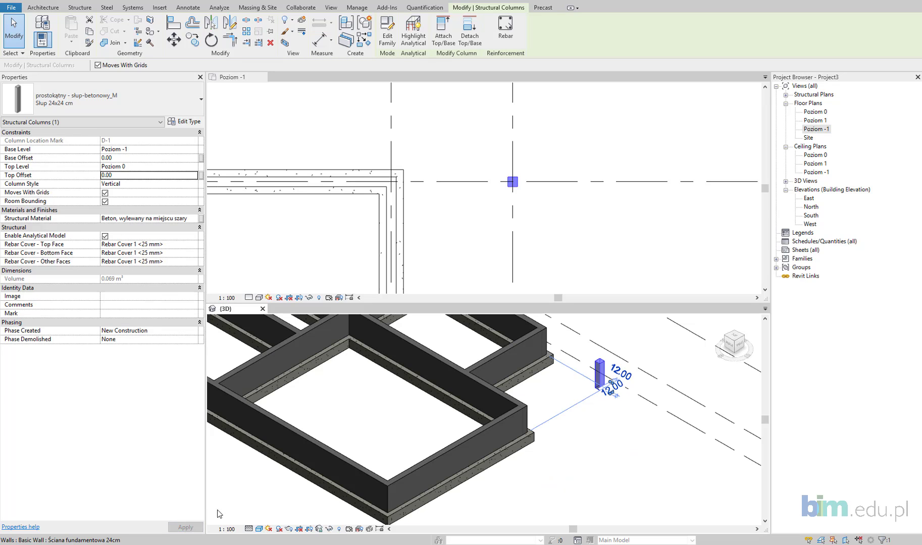
pyautogui.click(607, 426)
# Step: Start an isolated foundation and agree to load a foundation family
pyautogui.scroll(2, 548, 380)
pyautogui.scroll(1, 581, 383)
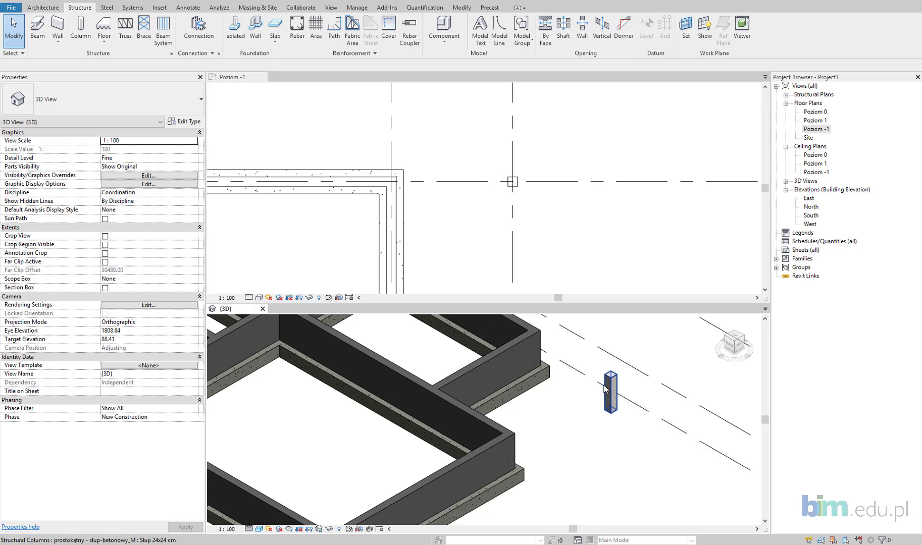
pyautogui.scroll(-1, 520, 382)
pyautogui.scroll(-1, 520, 383)
pyautogui.scroll(-1, 504, 378)
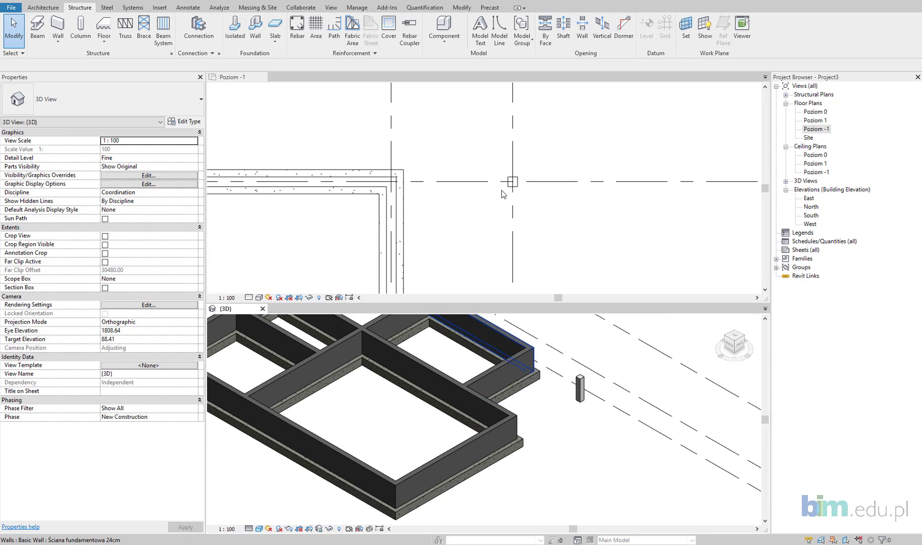
pyautogui.scroll(-2, 502, 226)
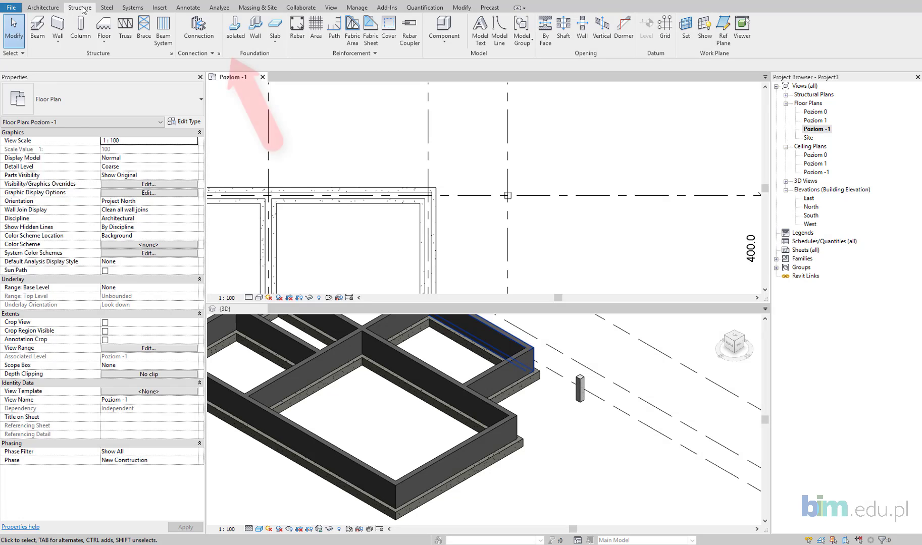
pyautogui.click(231, 36)
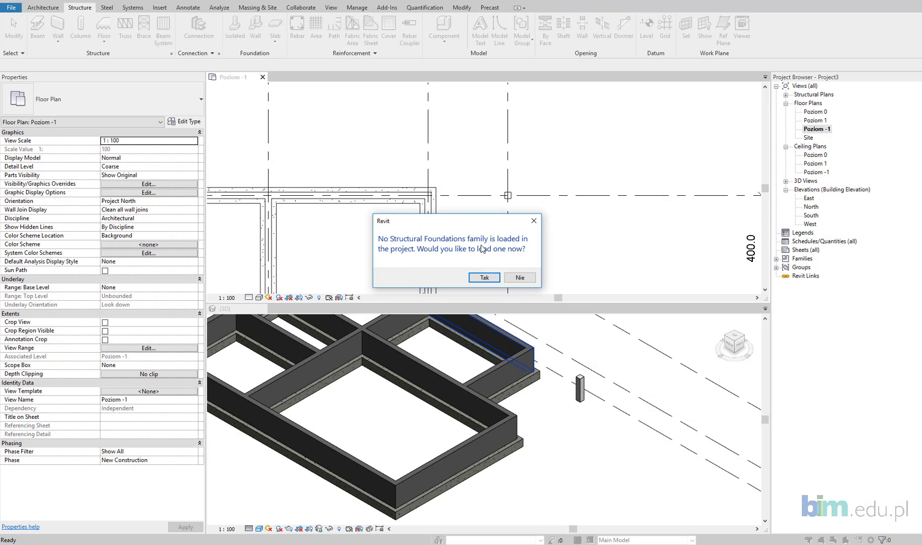
pyautogui.click(484, 279)
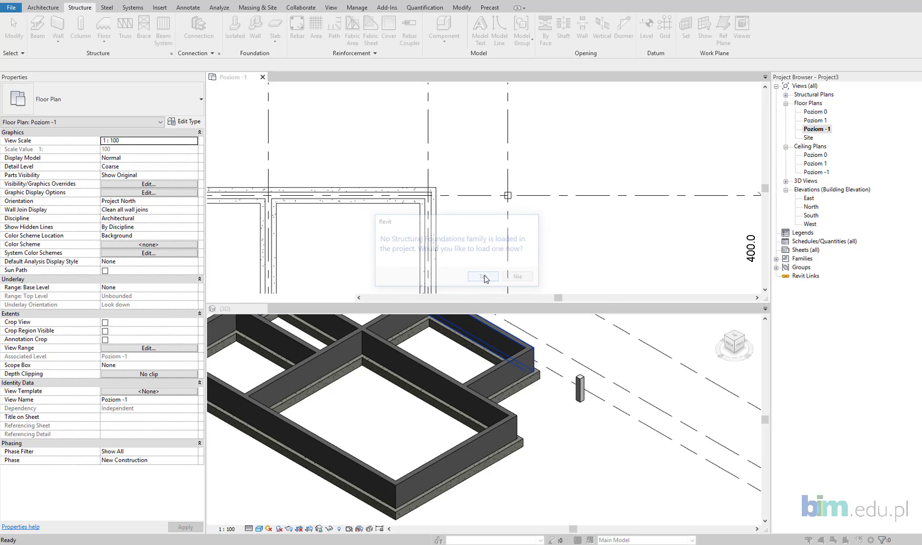
# Step: Load Prostokąt-Podstawy_M.rfa from the Fundamenty konstrukcyjne library folder
pyautogui.click(554, 123)
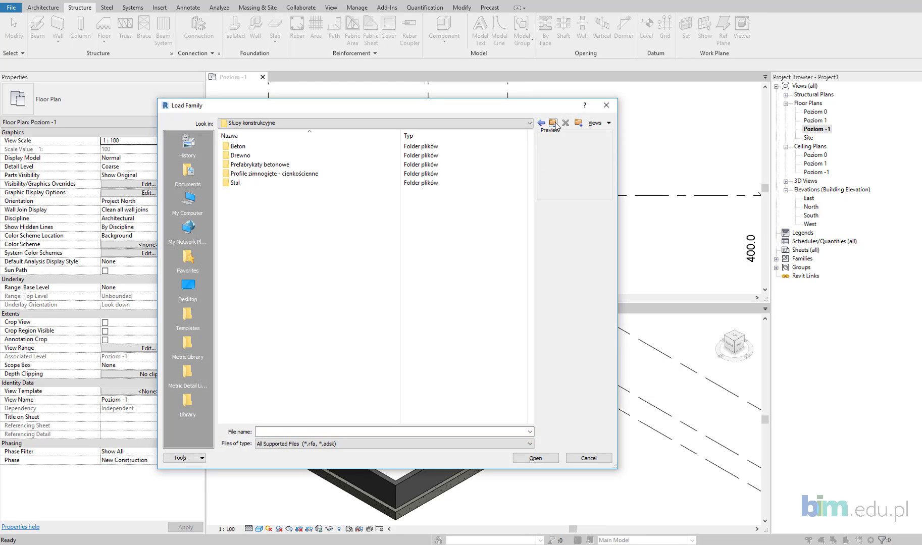
pyautogui.click(553, 123)
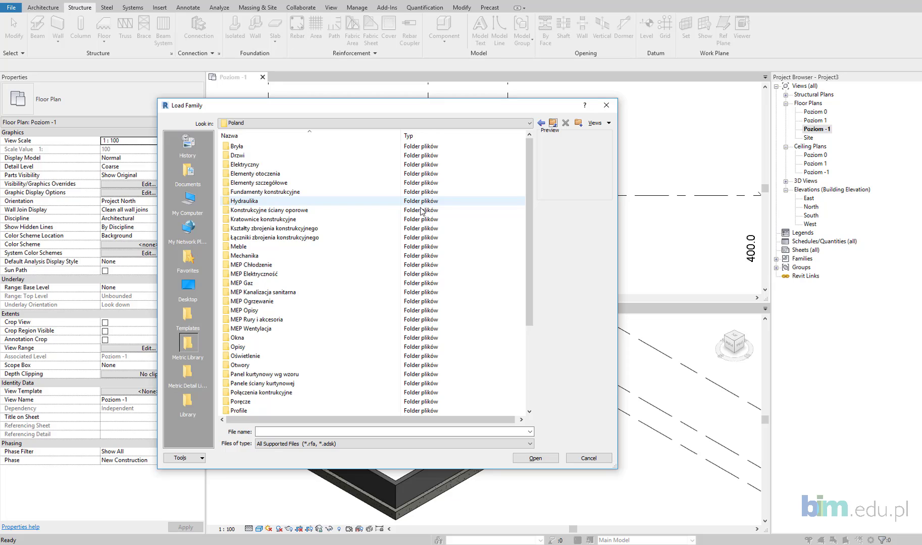
pyautogui.doubleClick(285, 192)
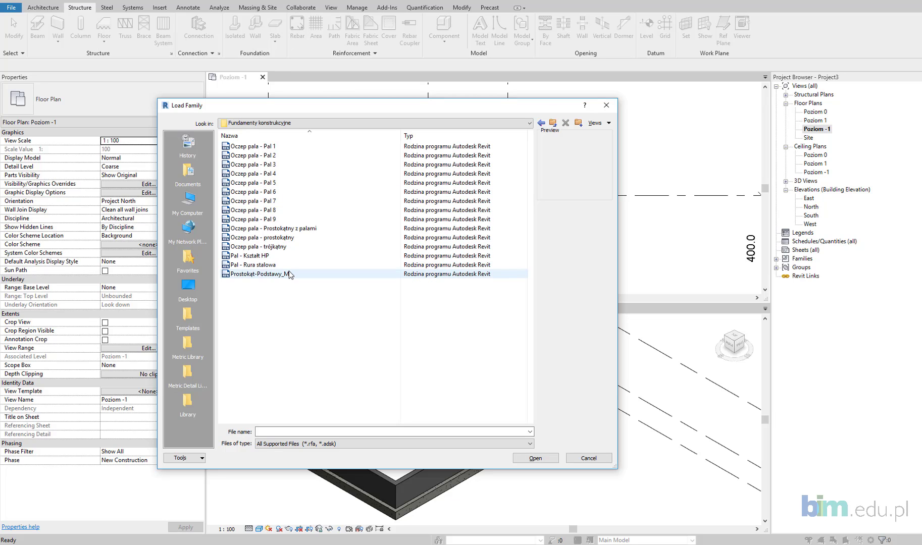
pyautogui.click(289, 274)
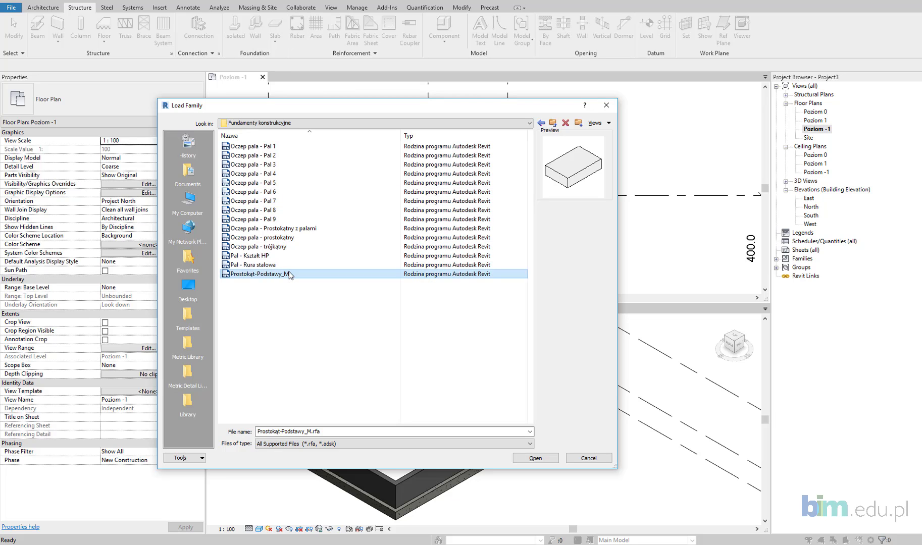
pyautogui.click(548, 459)
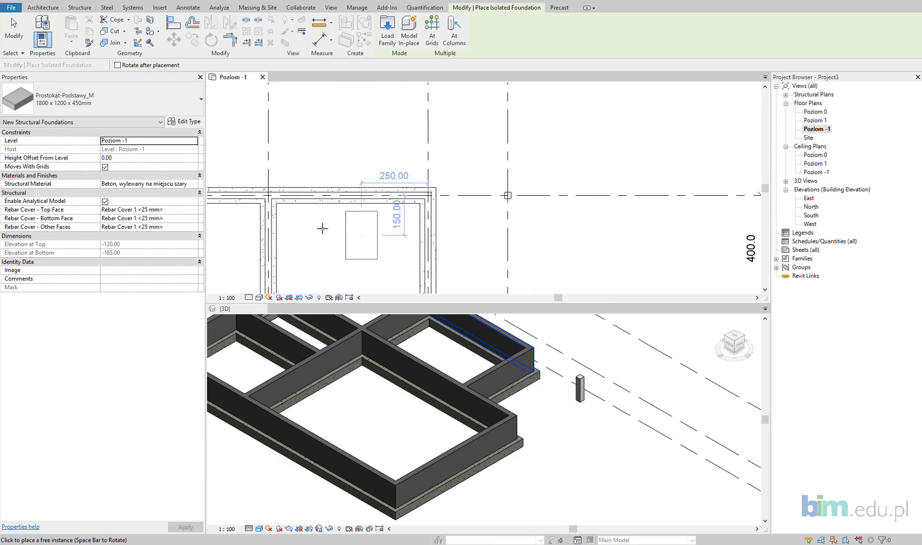
# Step: Duplicate the footing type as 'Stopa Fundamentowa 40x40cm'
pyautogui.click(197, 123)
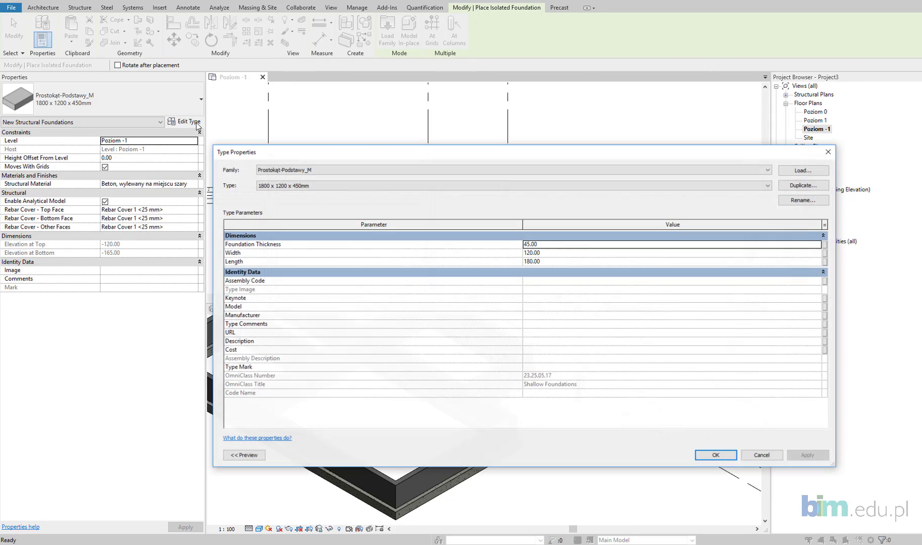
pyautogui.click(797, 185)
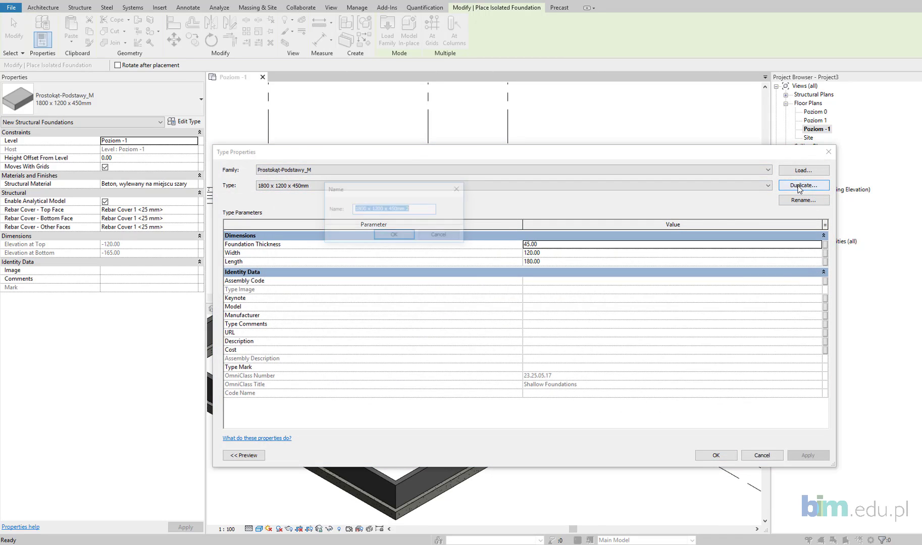
pyautogui.write('Stopa Fundamentowa 40x40cm')
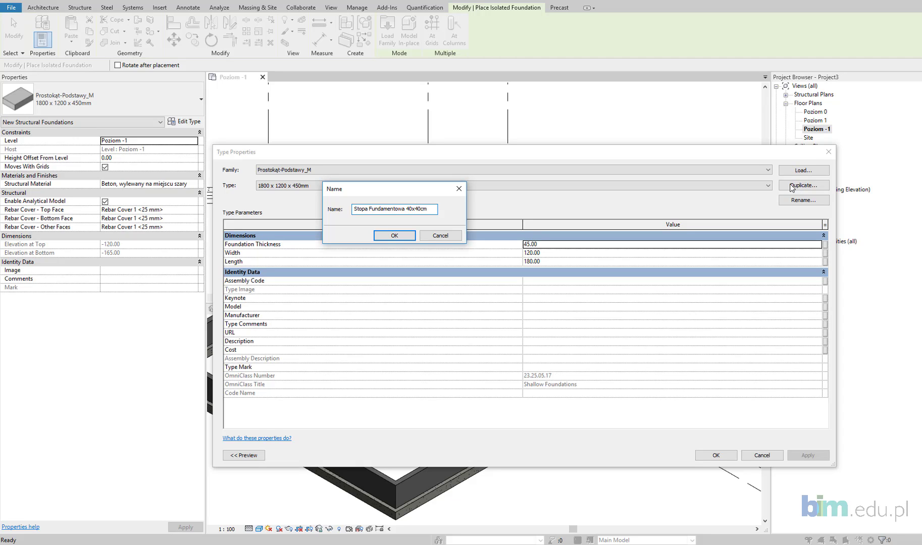
pyautogui.click(395, 236)
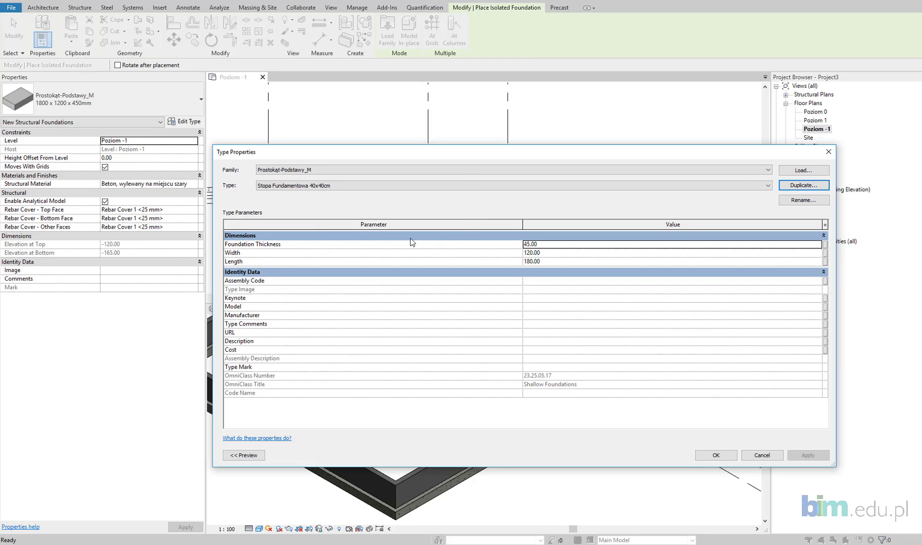
# Step: Set its Foundation Thickness, Width and Length to 40 and save the type
pyautogui.click(557, 246)
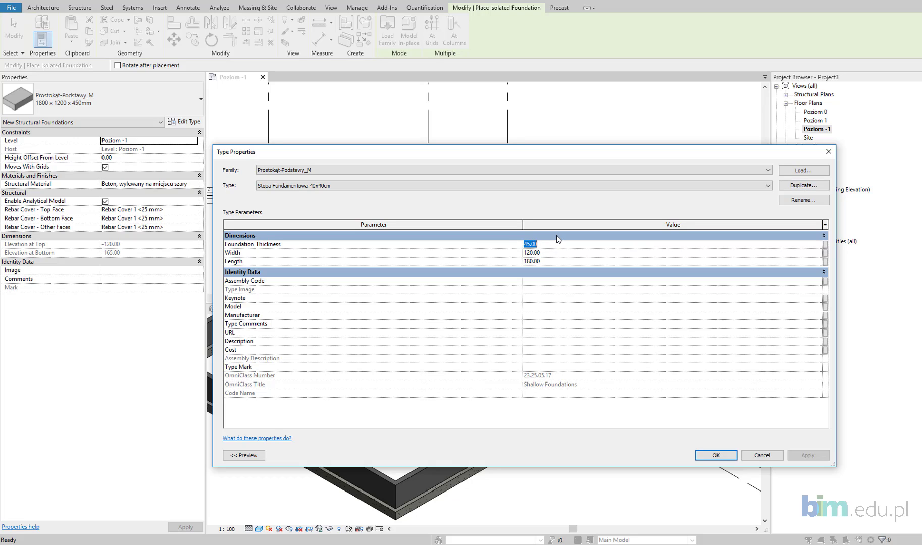
pyautogui.write('4')
pyautogui.click(557, 253)
pyautogui.write('40')
pyautogui.click(565, 261)
pyautogui.write('40')
pyautogui.click(556, 300)
pyautogui.click(721, 457)
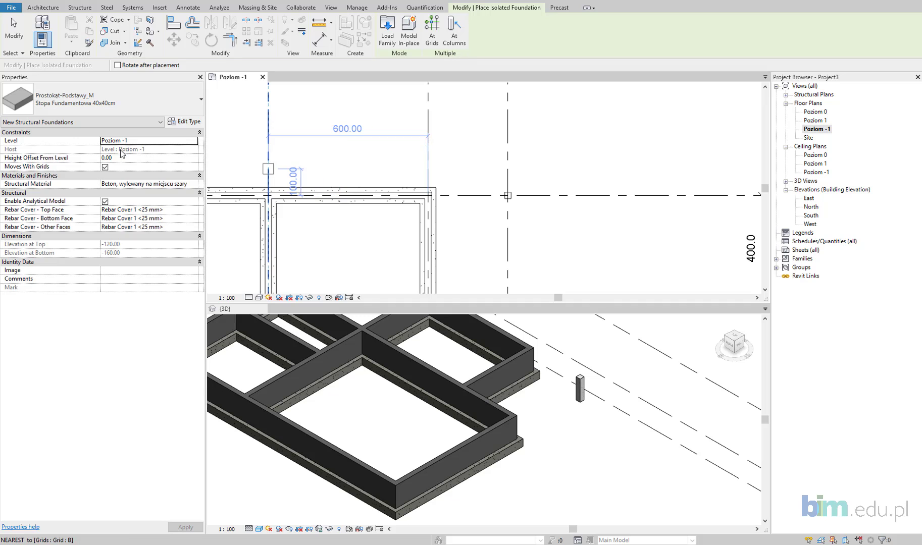
# Step: Place a 40x40cm footing under the column at grids D/1
pyautogui.click(508, 195)
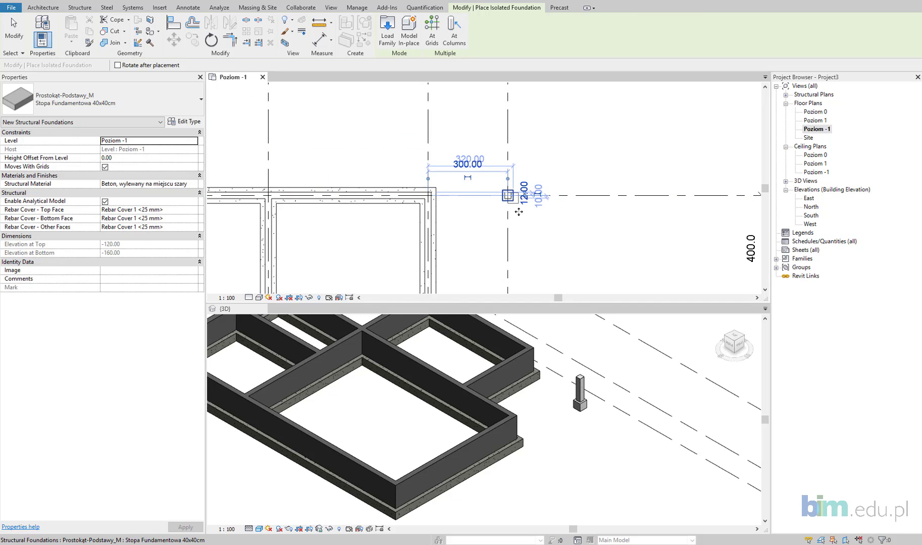
pyautogui.scroll(3, 582, 404)
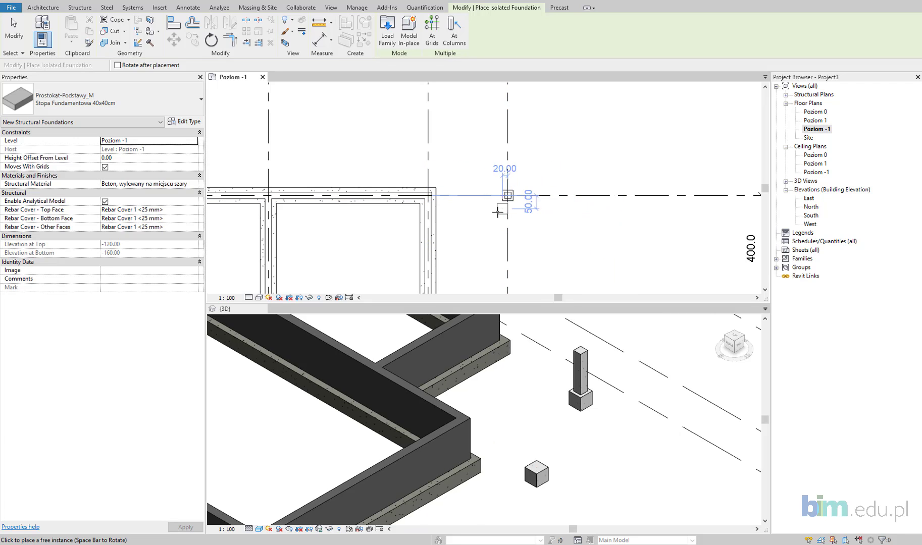
pyautogui.scroll(-2, 538, 234)
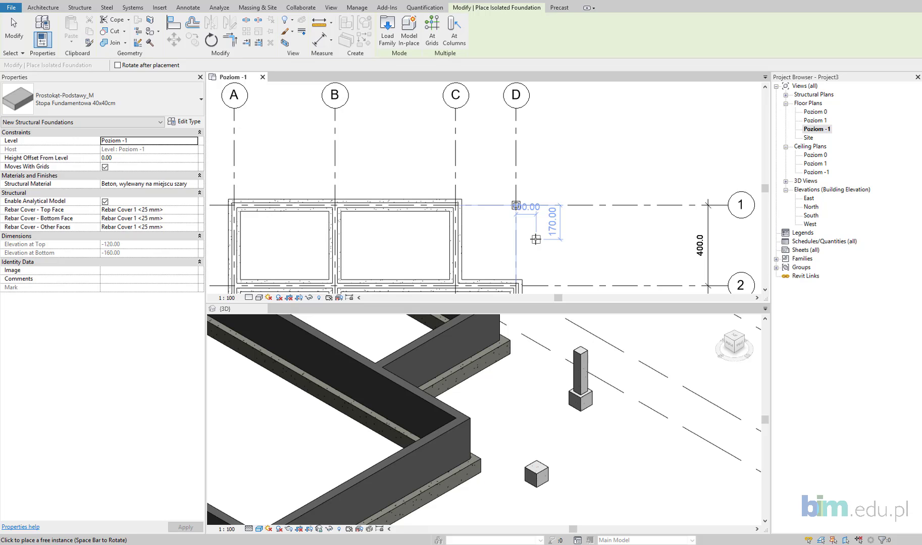
pyautogui.scroll(-1, 535, 239)
pyautogui.scroll(-2, 525, 233)
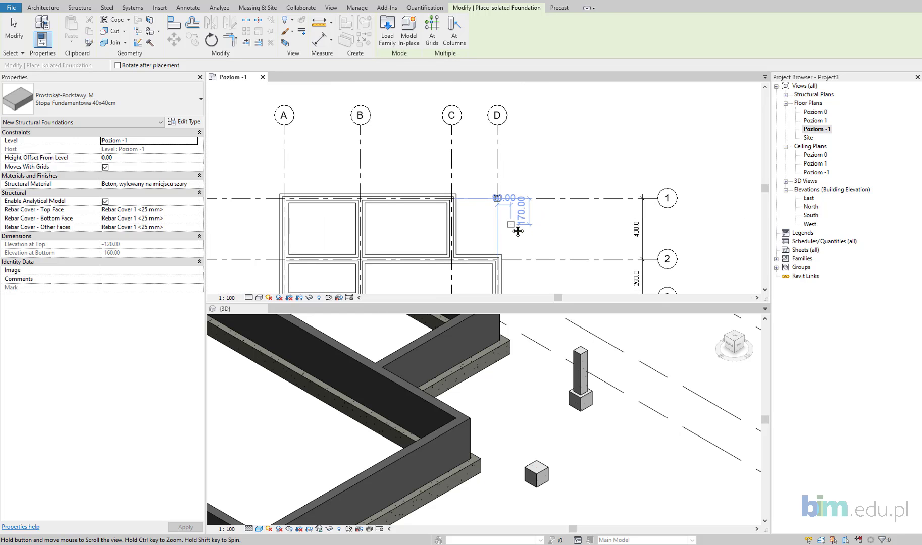
# Step: Exit the footing tool and zoom out to show the whole Poziom -1 grid
pyautogui.press('Escape')
pyautogui.scroll(-2, 512, 224)
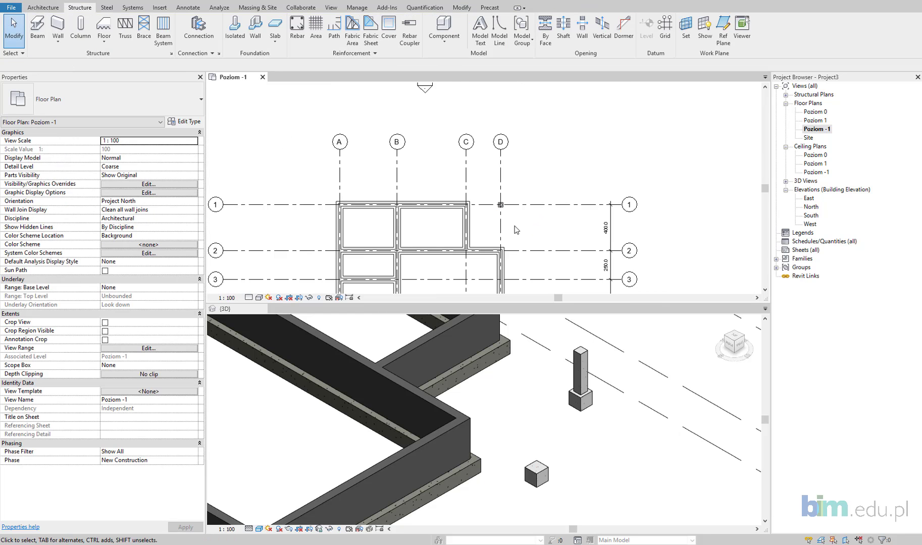
pyautogui.scroll(-1, 520, 232)
pyautogui.scroll(-2, 524, 232)
pyautogui.scroll(-1, 522, 220)
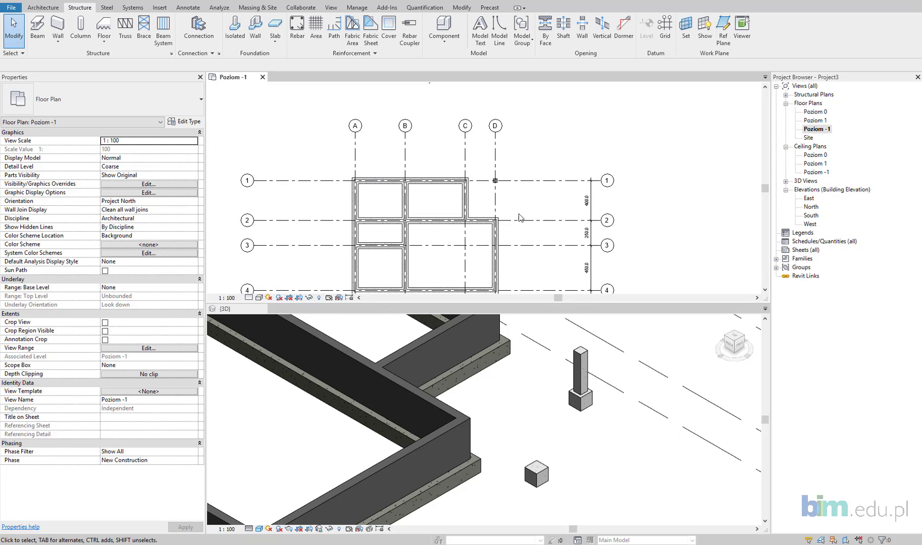
pyautogui.moveTo(525, 207); pyautogui.dragTo(513, 211, button='middle')
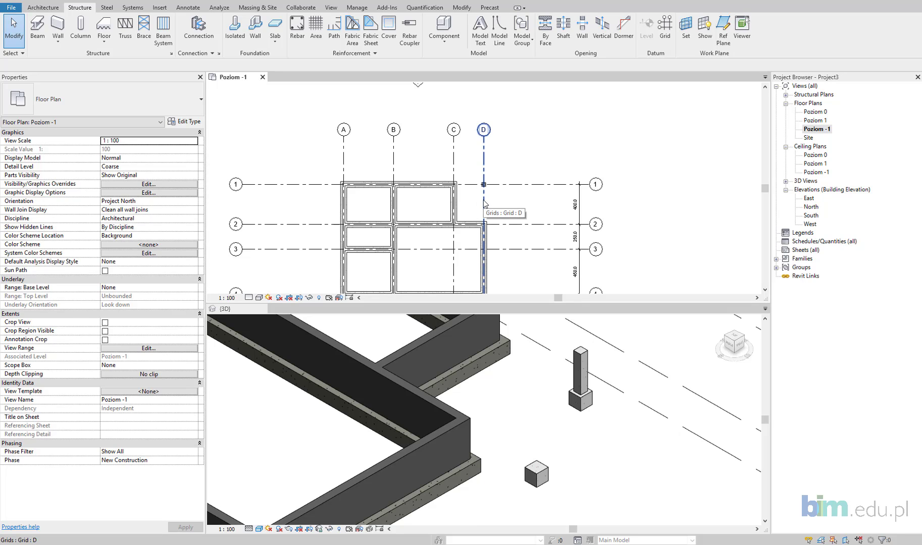
# Step: Draw a vertical grid like grid D, labelled E, to the right of D
pyautogui.click(483, 203)
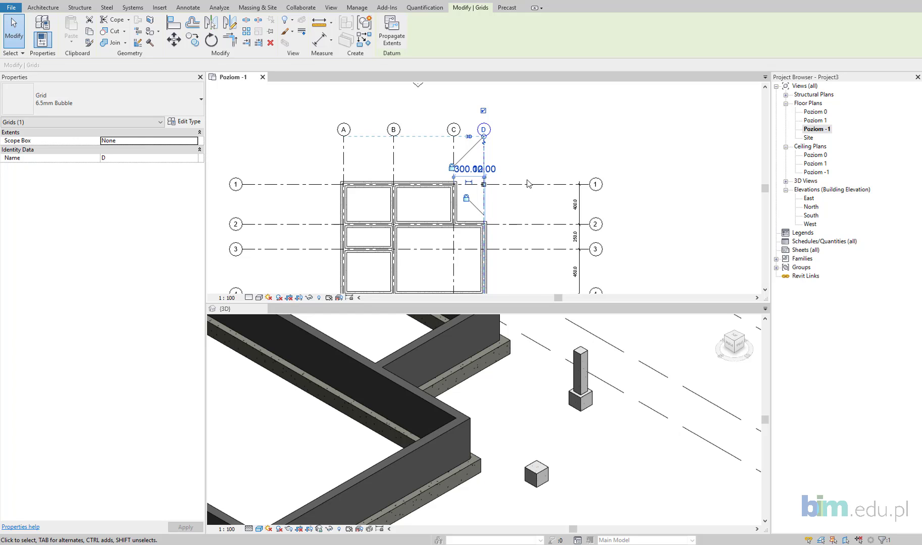
pyautogui.press('g')
pyautogui.press('r')
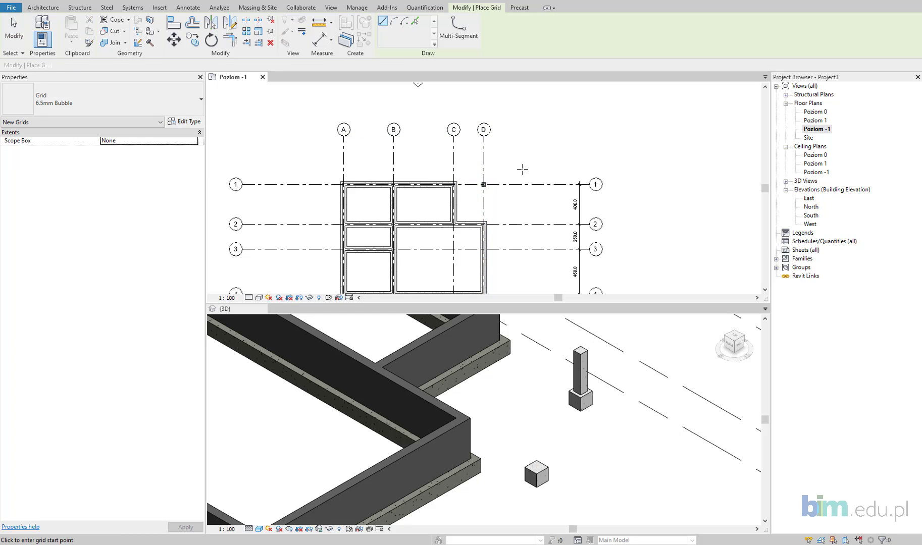
pyautogui.click(509, 137)
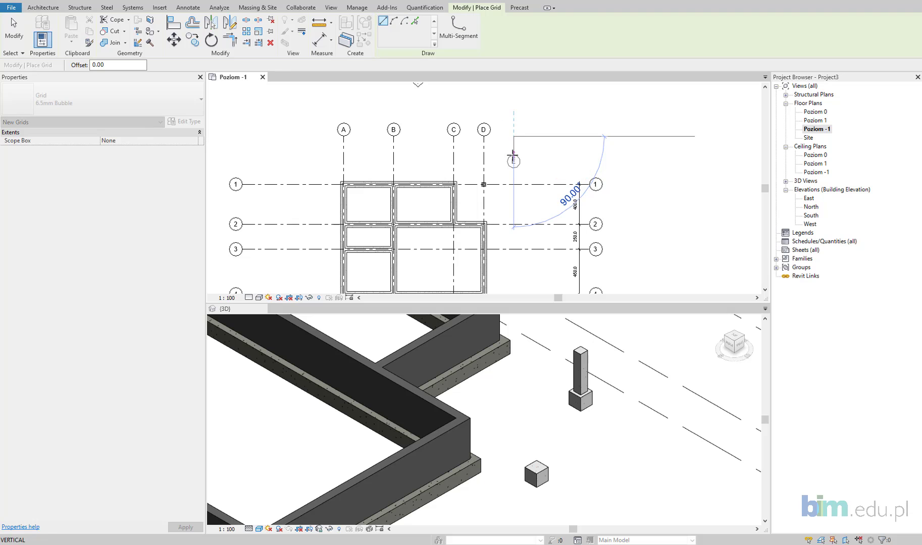
pyautogui.scroll(-2, 516, 186)
pyautogui.moveTo(516, 187); pyautogui.dragTo(511, 151, button='middle')
pyautogui.scroll(2, 505, 212)
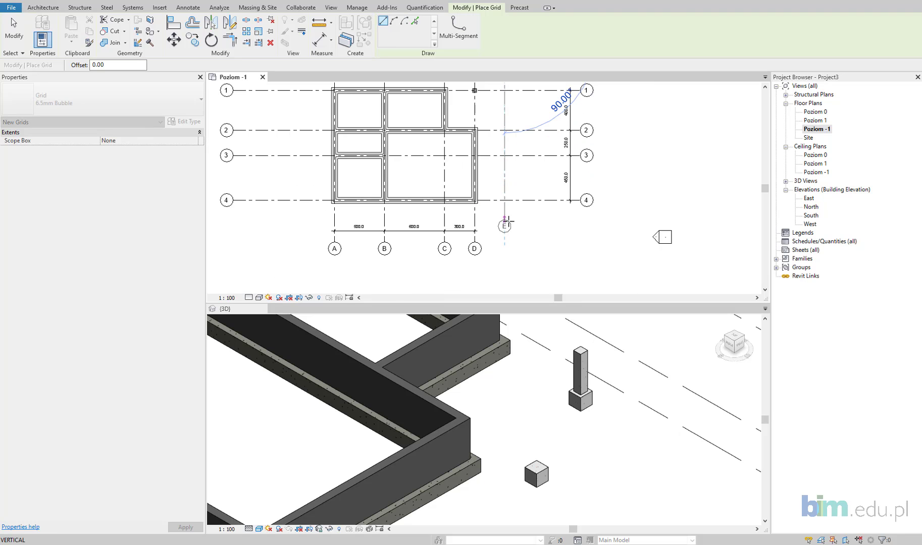
pyautogui.click(504, 243)
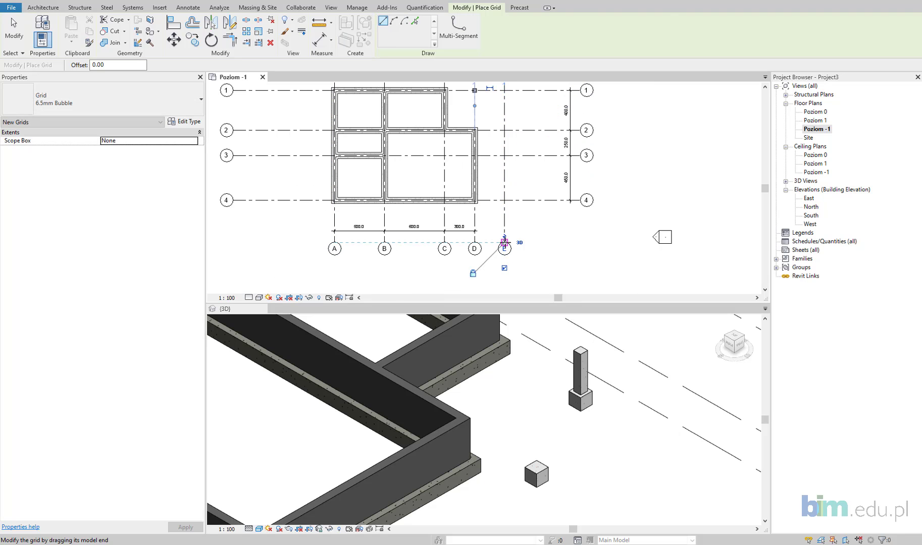
pyautogui.scroll(-2, 505, 212)
pyautogui.press('Escape')
pyautogui.press('Escape')
# Step: Check the new grid E and frame grids A–E in the view
pyautogui.scroll(1, 514, 177)
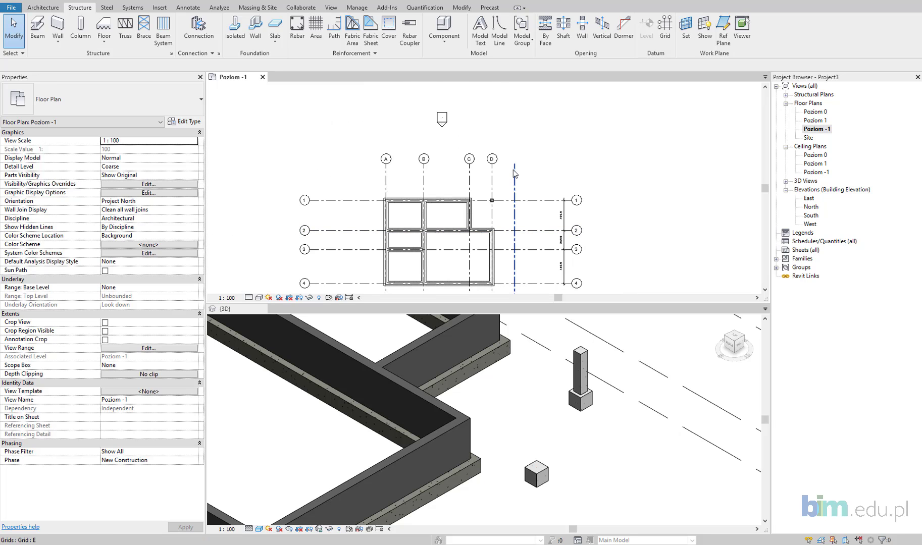
pyautogui.click(515, 177)
pyautogui.press('Escape')
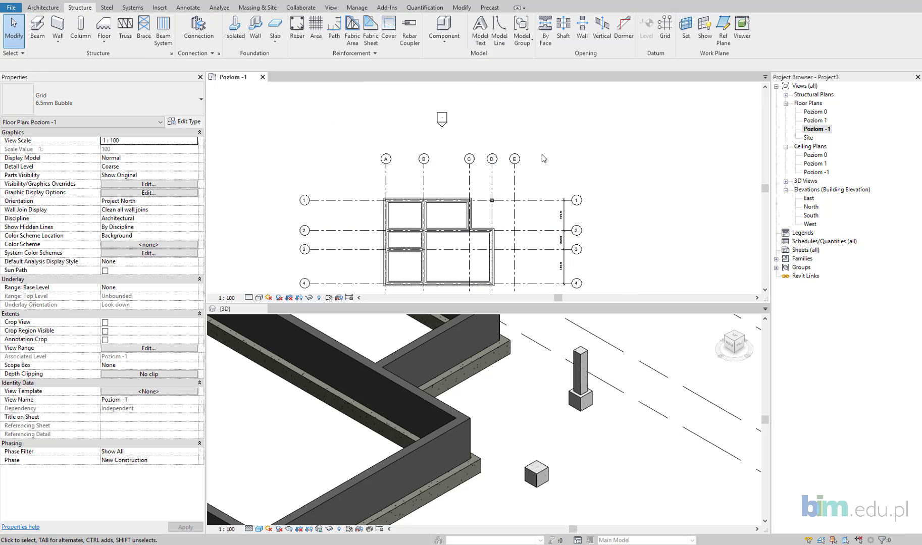
pyautogui.scroll(2, 523, 180)
pyautogui.scroll(1, 523, 180)
pyautogui.moveTo(523, 179); pyautogui.dragTo(529, 177, button='middle')
pyautogui.scroll(1, 525, 176)
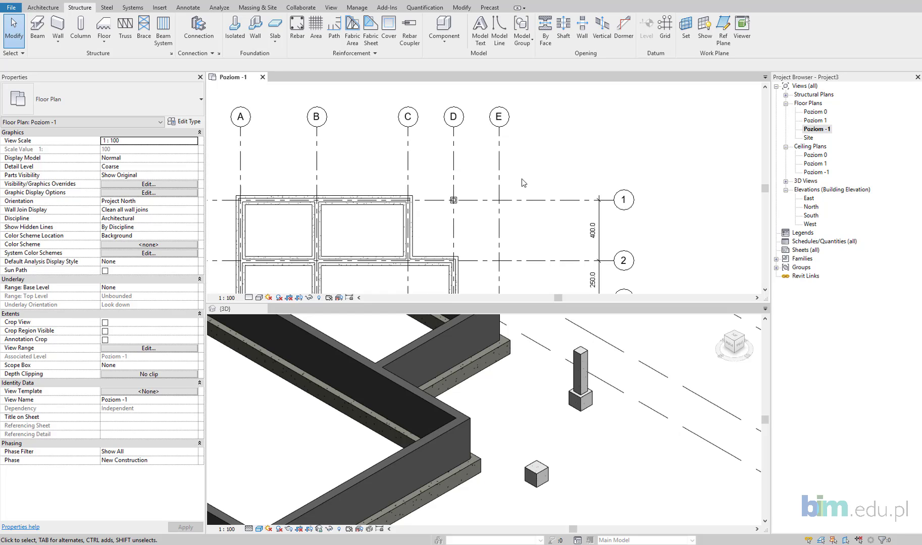
# Step: Create columns like D/1 at grid E's intersections with grids 1 and 2
pyautogui.scroll(3, 453, 201)
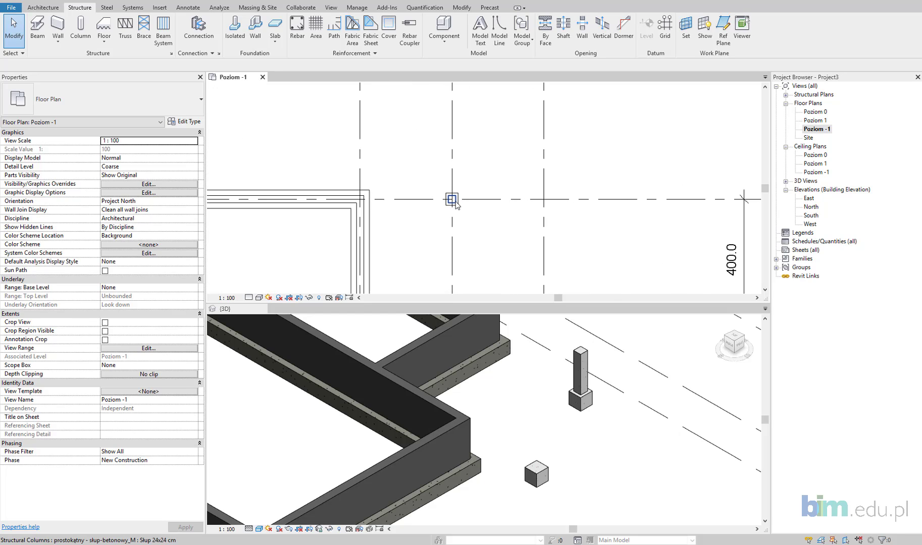
pyautogui.click(453, 200)
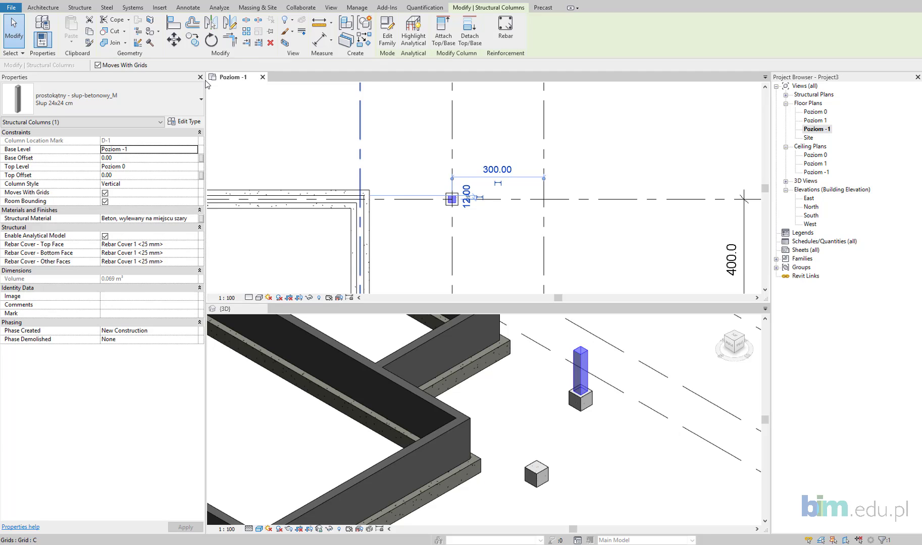
pyautogui.press('c')
pyautogui.press('l')
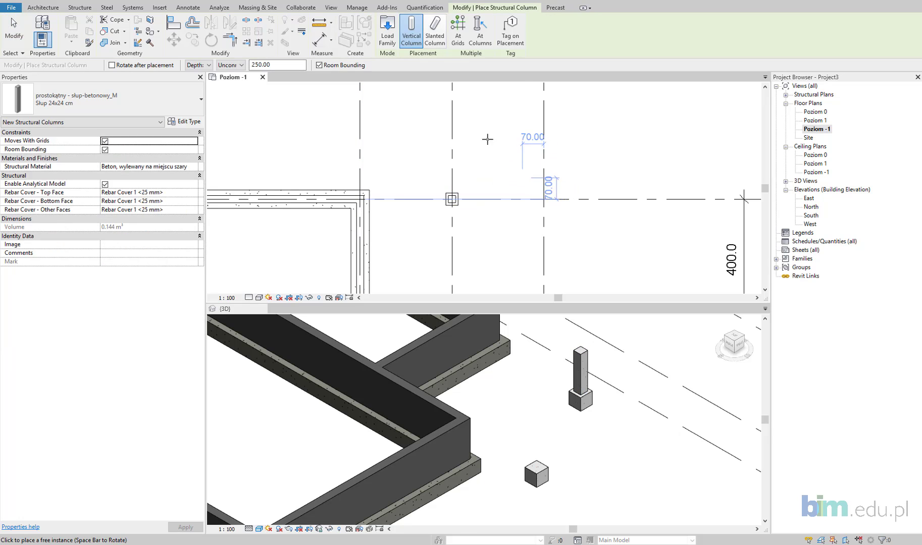
pyautogui.click(457, 35)
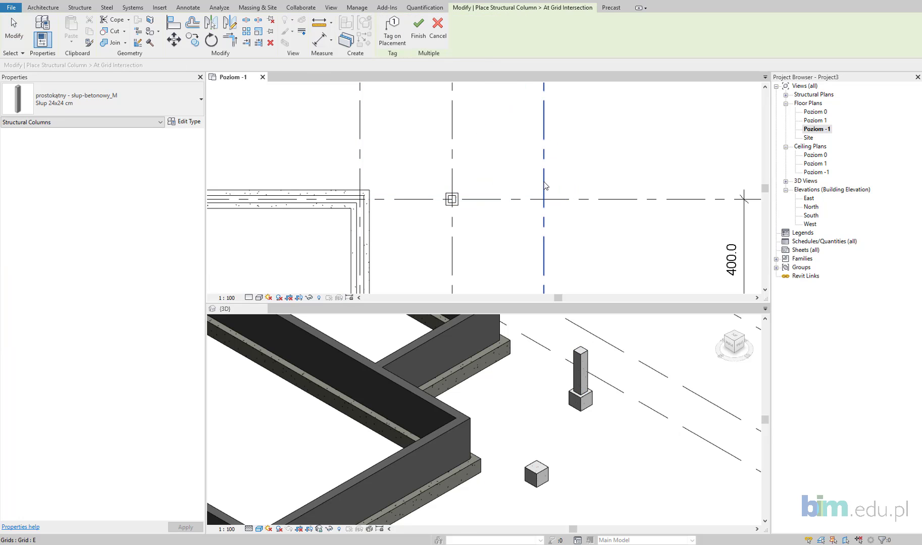
pyautogui.scroll(-2, 545, 186)
pyautogui.scroll(-1, 543, 171)
pyautogui.scroll(-1, 542, 156)
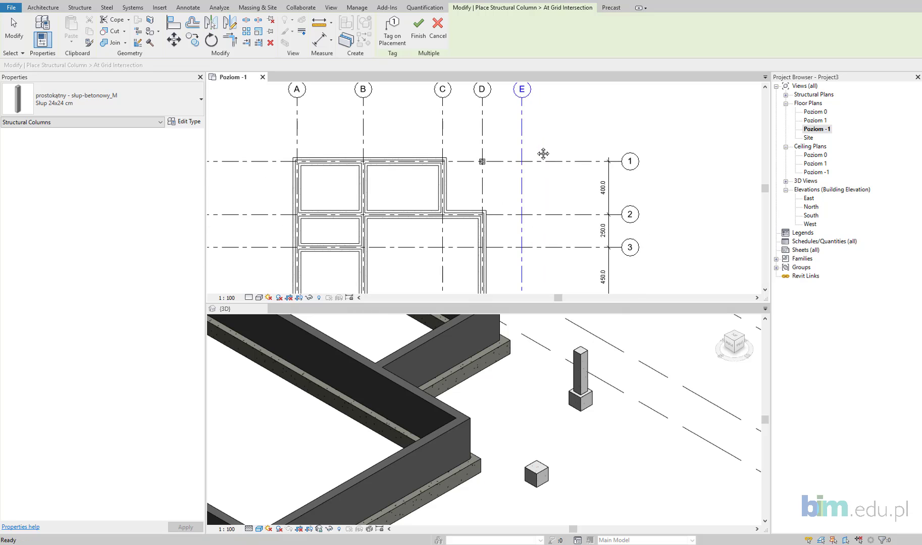
pyautogui.keyDown('ctrl'); pyautogui.click(542, 161); pyautogui.keyUp('ctrl')
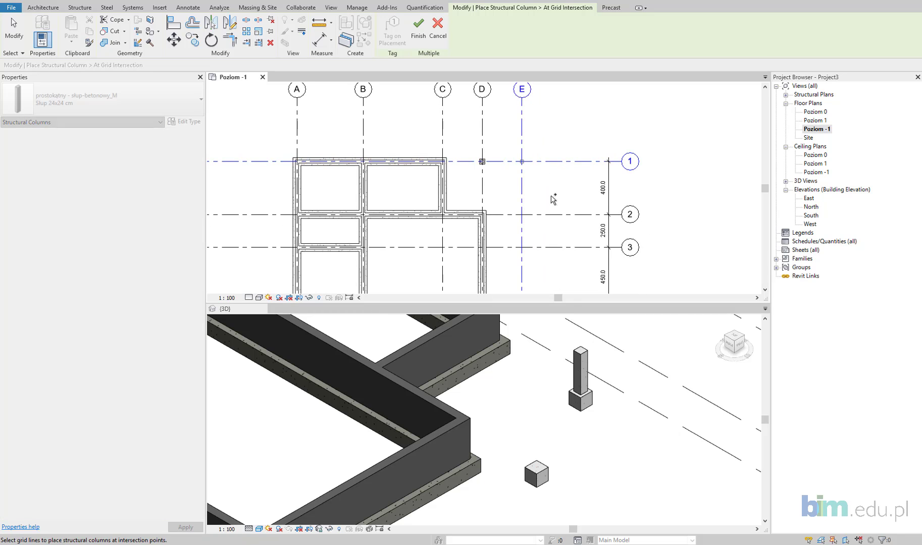
pyautogui.keyDown('ctrl'); pyautogui.click(550, 217); pyautogui.keyUp('ctrl')
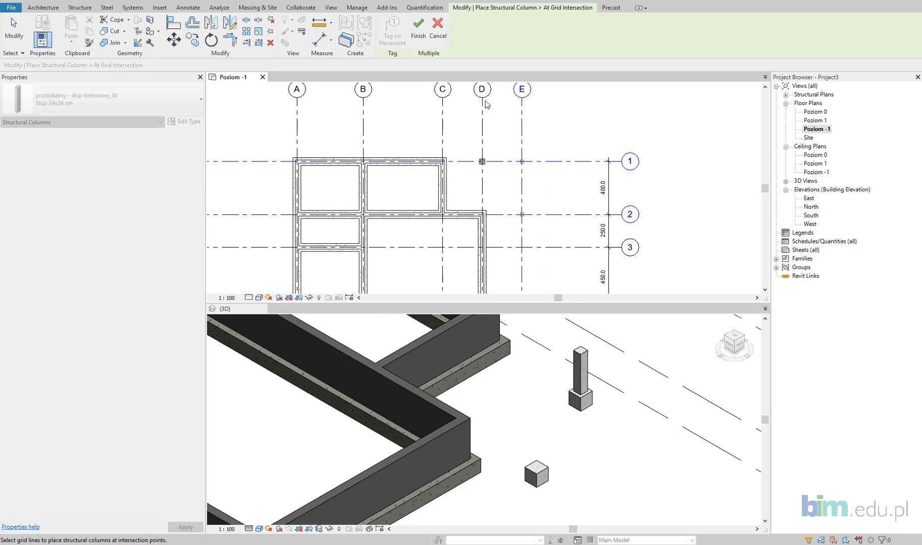
pyautogui.click(418, 40)
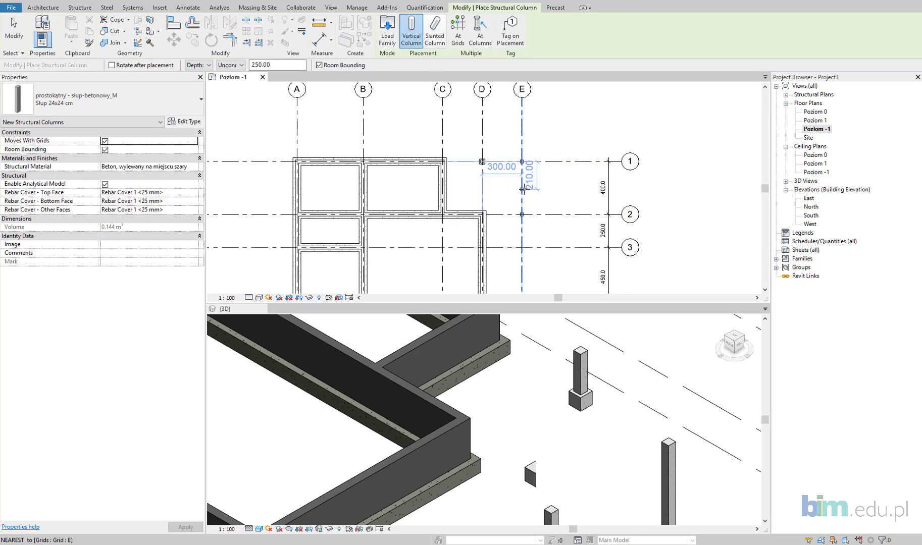
# Step: Place one more column on grid E between grids 1 and 2
pyautogui.scroll(3, 522, 189)
pyautogui.scroll(1, 524, 186)
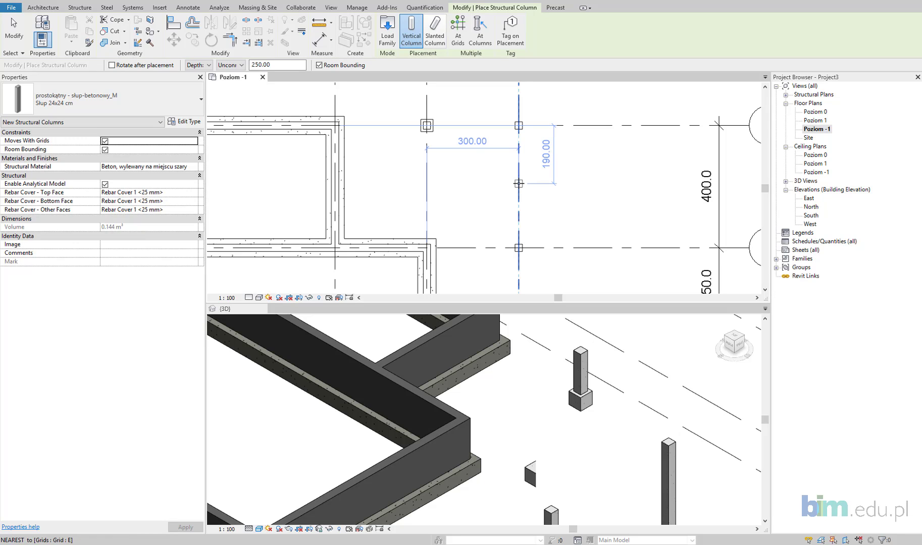
pyautogui.click(518, 183)
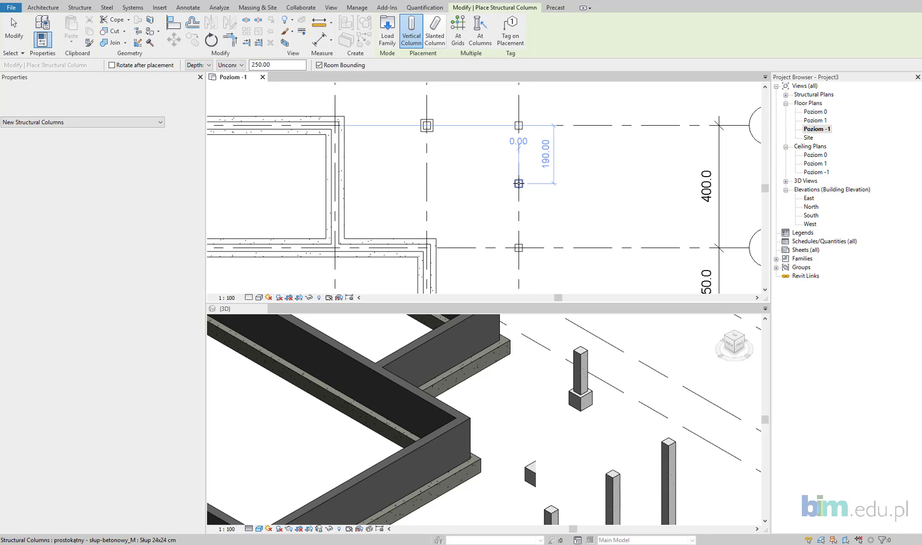
pyautogui.press('Escape')
pyautogui.press('Escape')
pyautogui.scroll(-2, 428, 202)
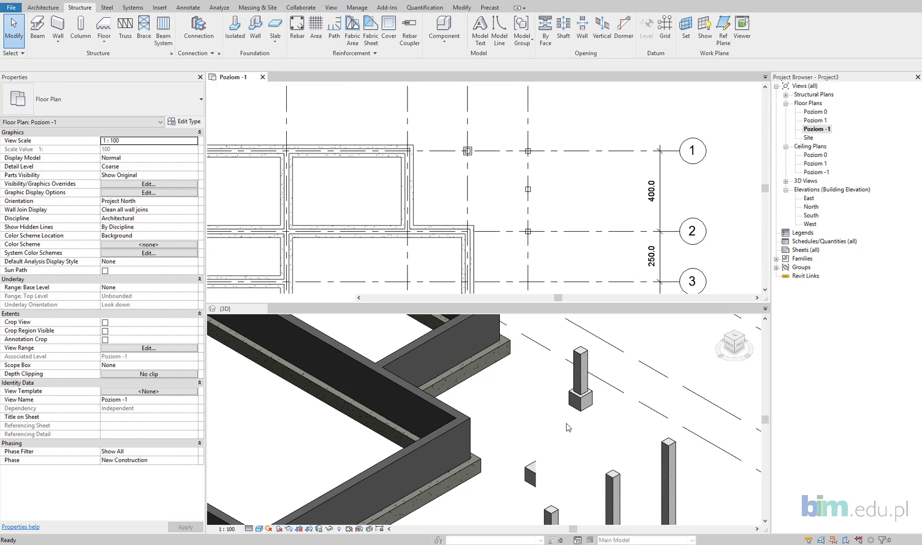
# Step: Return to the Poziom -1 plan and select the three grid E columns
pyautogui.moveTo(517, 415); pyautogui.dragTo(508, 396, button='middle')
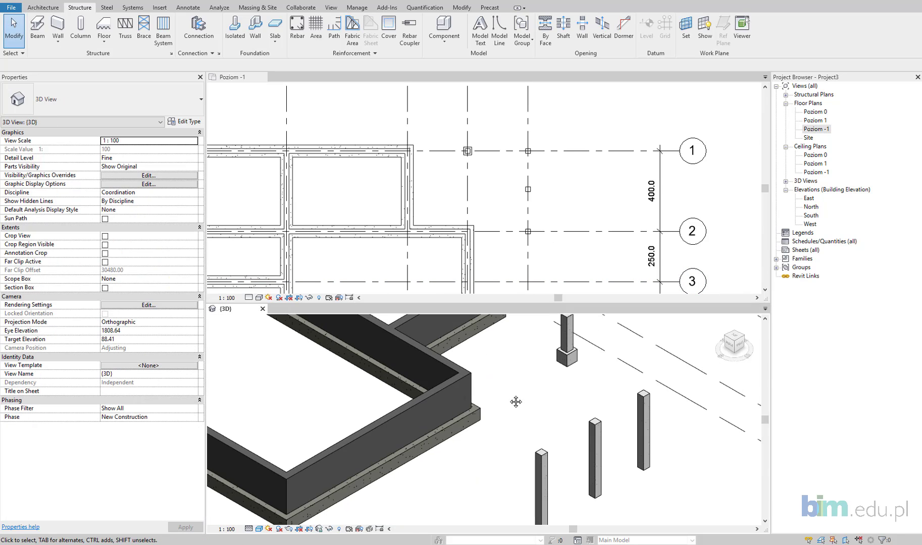
pyautogui.scroll(-2, 508, 389)
pyautogui.scroll(-1, 508, 378)
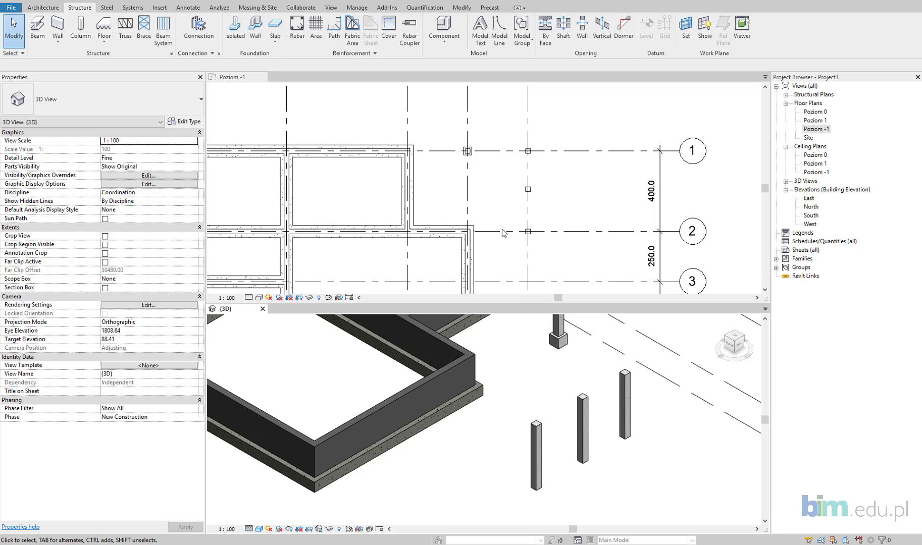
pyautogui.click(537, 135)
pyautogui.click(529, 151)
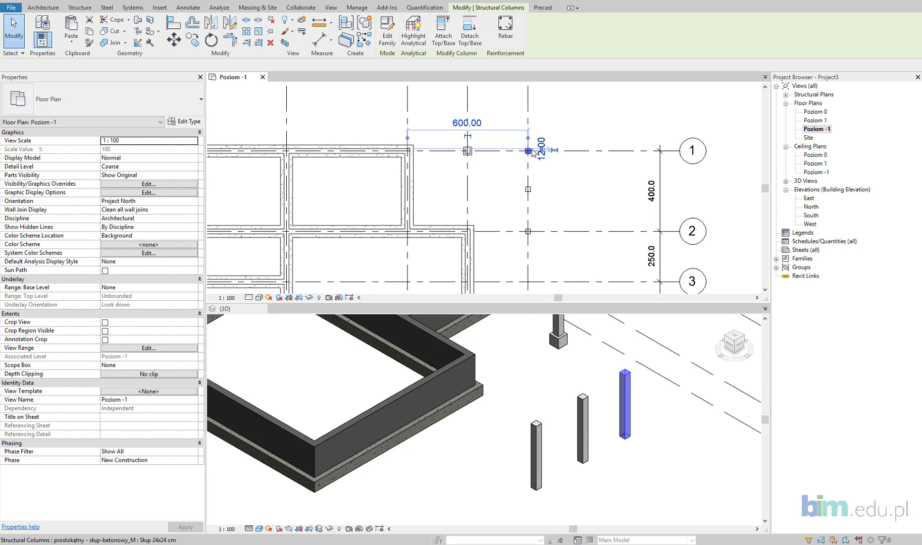
pyautogui.keyDown('ctrl'); pyautogui.click(534, 190); pyautogui.keyUp('ctrl')
pyautogui.keyDown('ctrl'); pyautogui.click(531, 230); pyautogui.keyUp('ctrl')
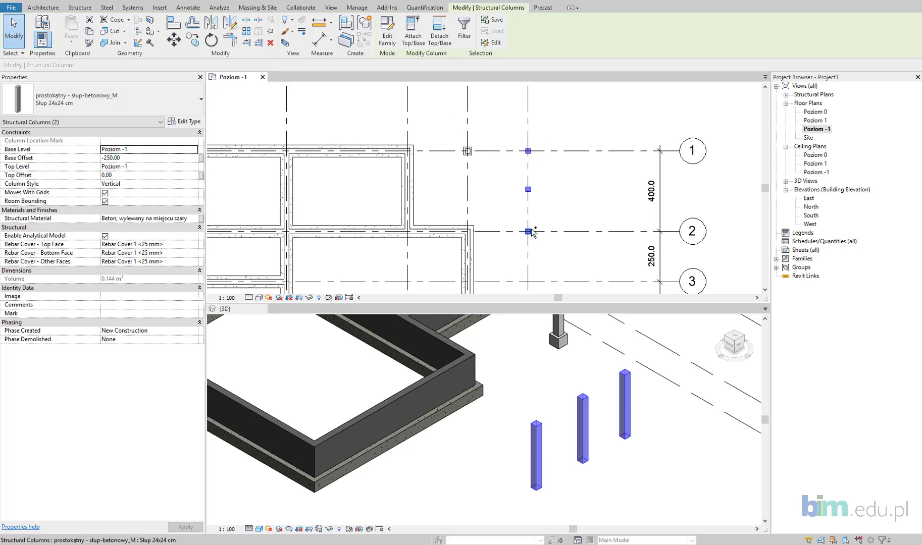
# Step: Set the selected columns' top level to Poziom 0 and base offset to 0
pyautogui.click(194, 168)
pyautogui.click(161, 183)
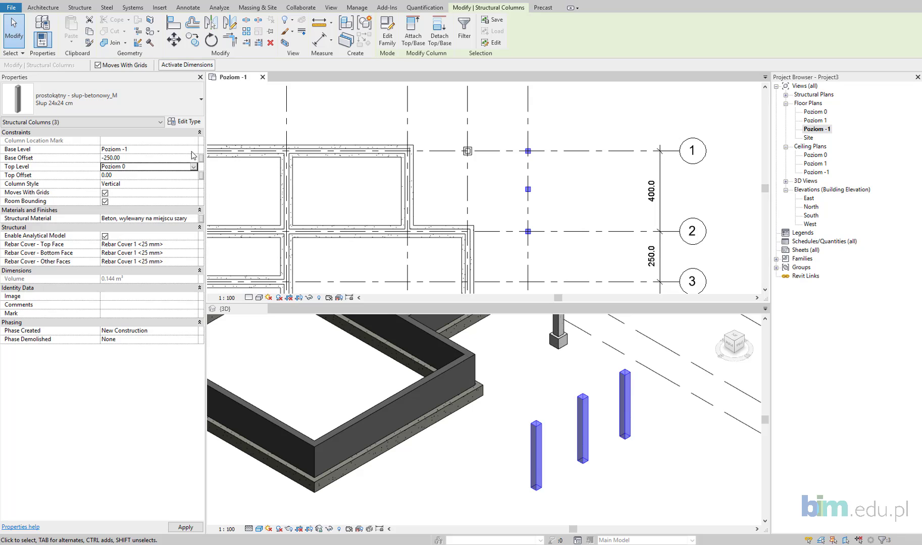
pyautogui.click(185, 159)
pyautogui.write('0')
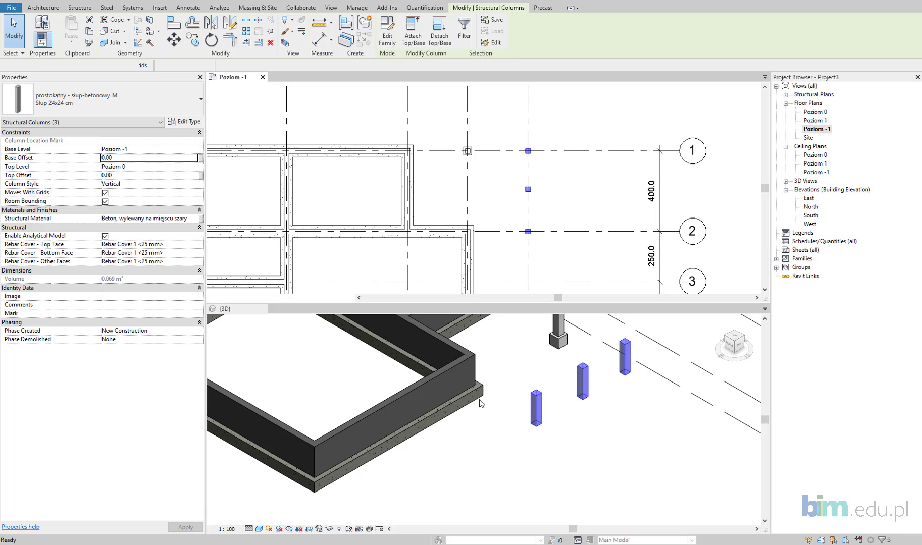
pyautogui.click(565, 213)
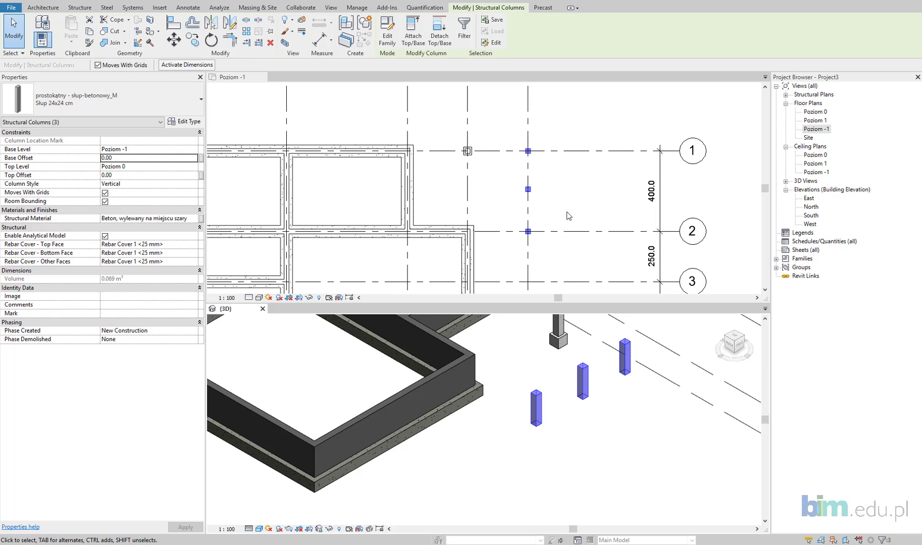
pyautogui.scroll(2, 477, 149)
pyautogui.click(474, 150)
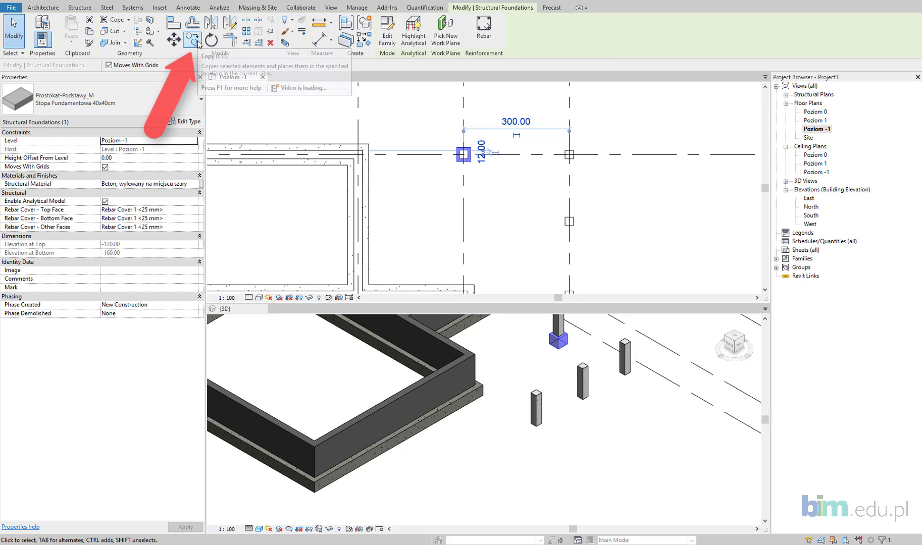
pyautogui.moveTo(192, 39)
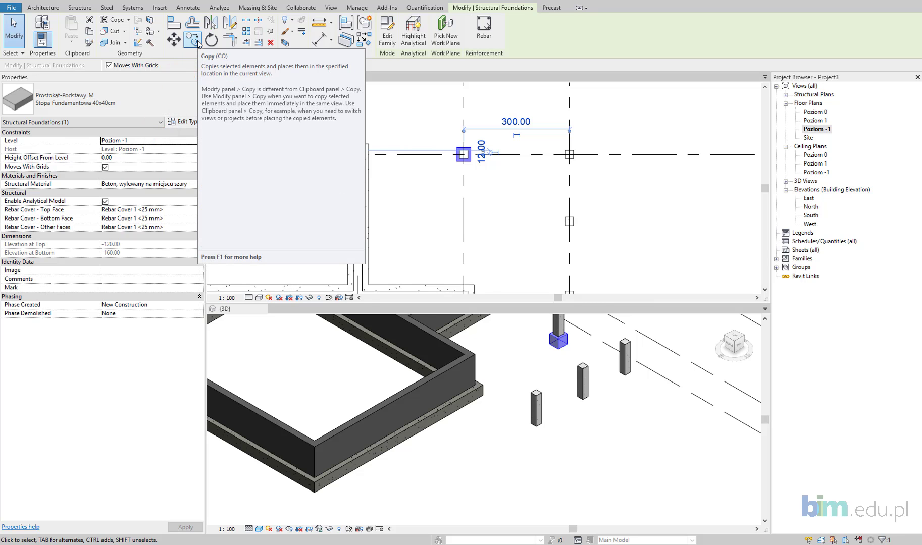
# Step: Copy the 40x40 cm footing, with Multiple on, under the three grid E columns
pyautogui.press('c')
pyautogui.press('o')
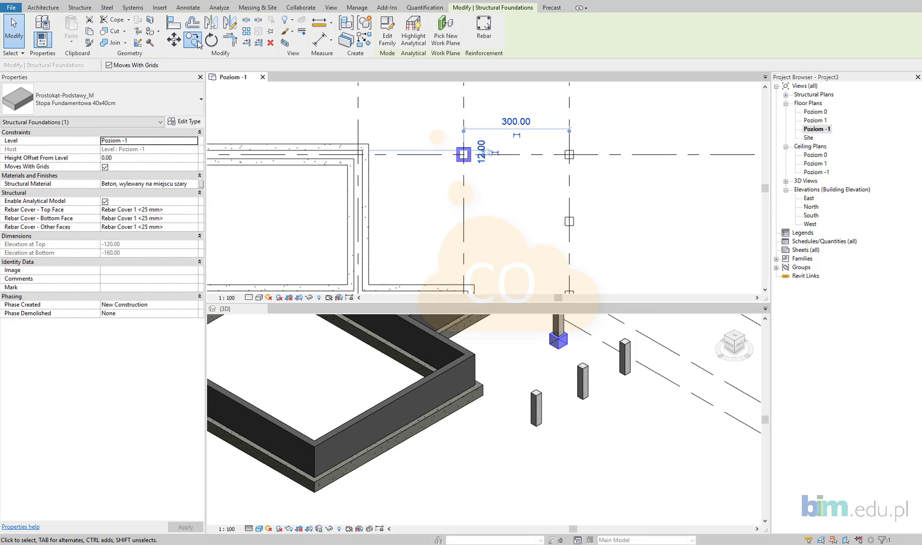
pyautogui.click(176, 65)
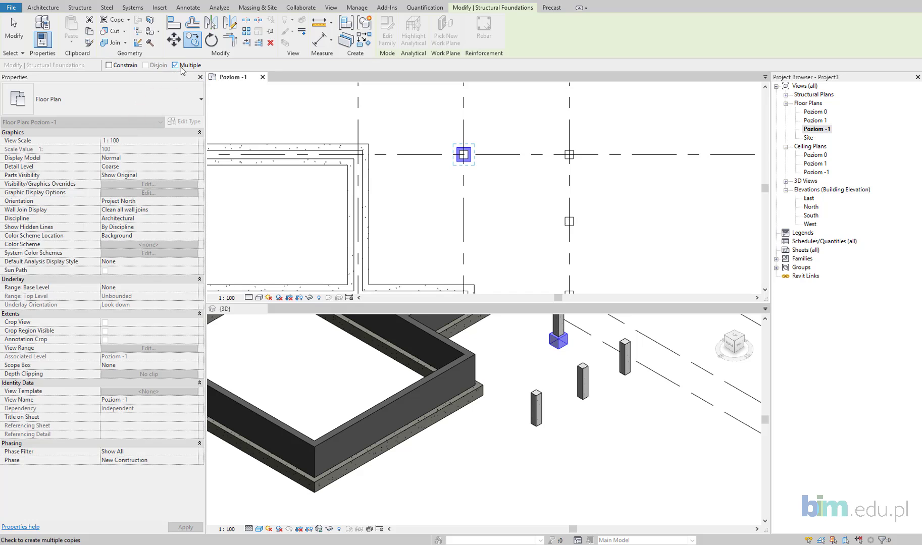
pyautogui.scroll(2, 463, 155)
pyautogui.click(464, 155)
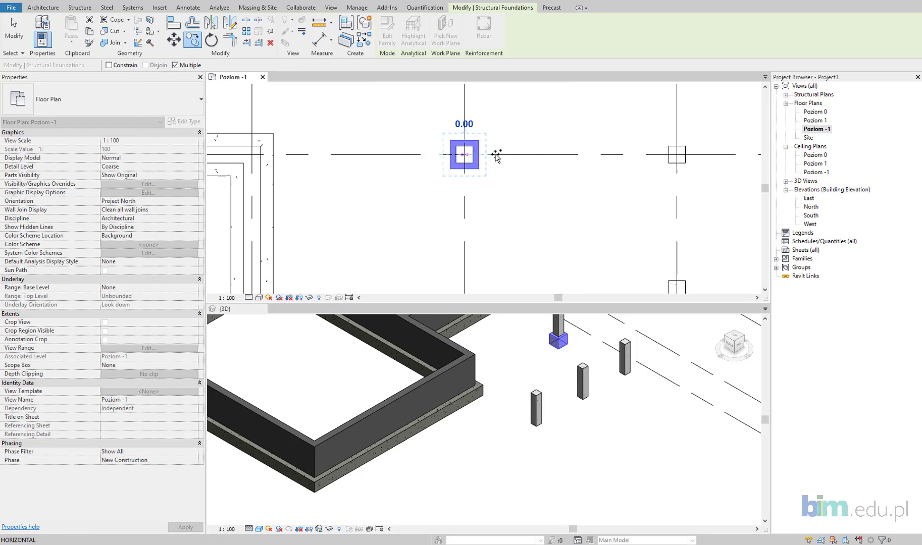
pyautogui.click(676, 155)
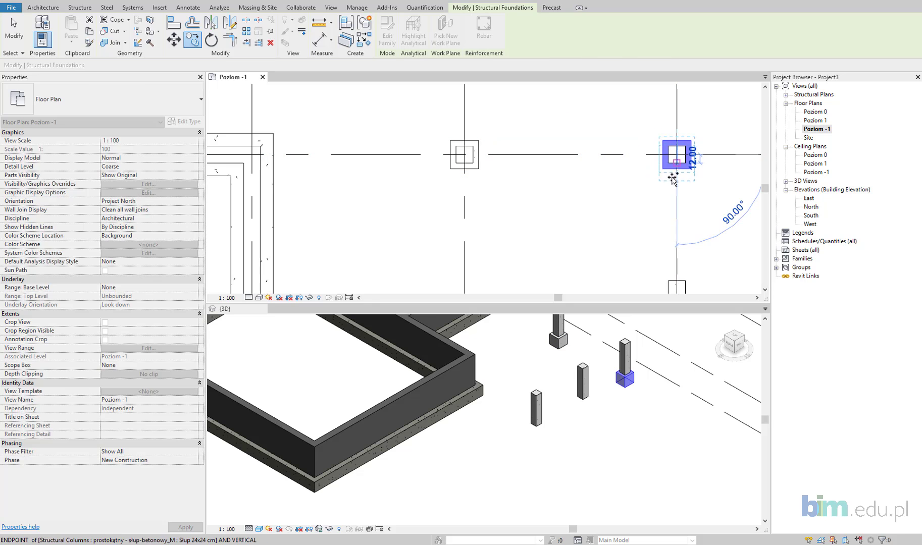
pyautogui.scroll(-1, 646, 211)
pyautogui.moveTo(632, 240); pyautogui.dragTo(557, 336, button='middle')
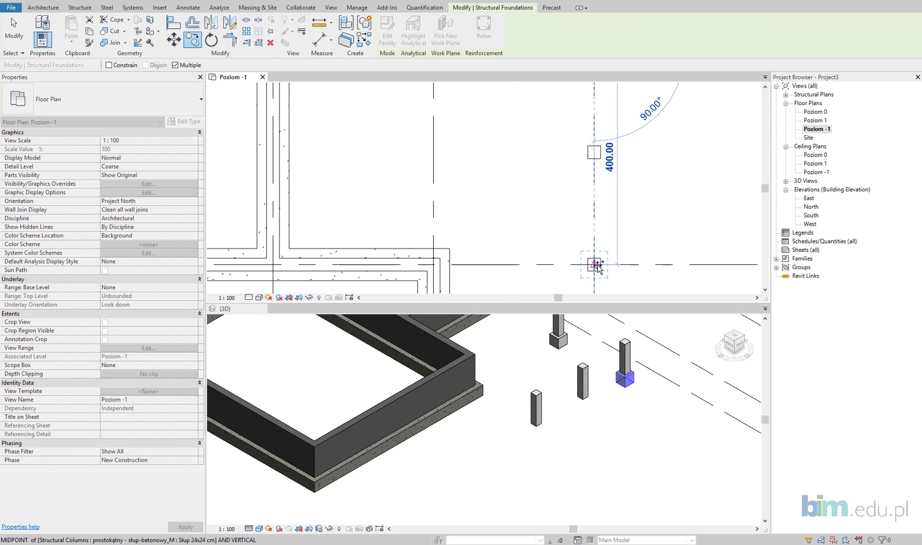
pyautogui.click(594, 265)
pyautogui.click(594, 152)
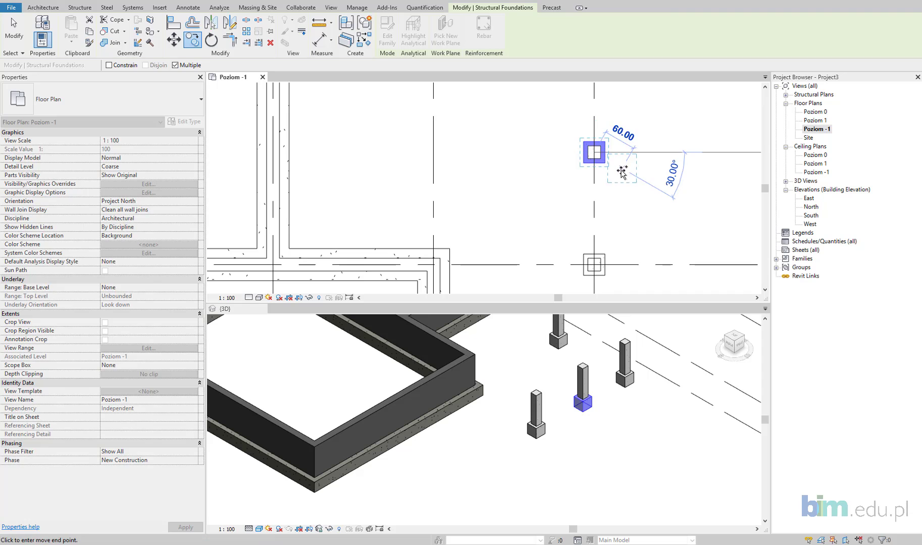
pyautogui.click(622, 175)
pyautogui.scroll(-3, 619, 184)
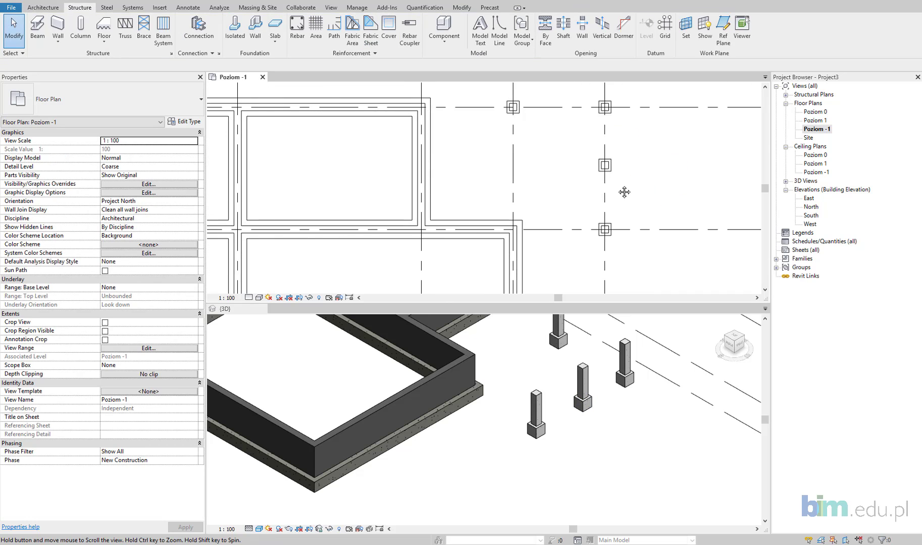
pyautogui.moveTo(627, 182); pyautogui.dragTo(610, 198, button='middle')
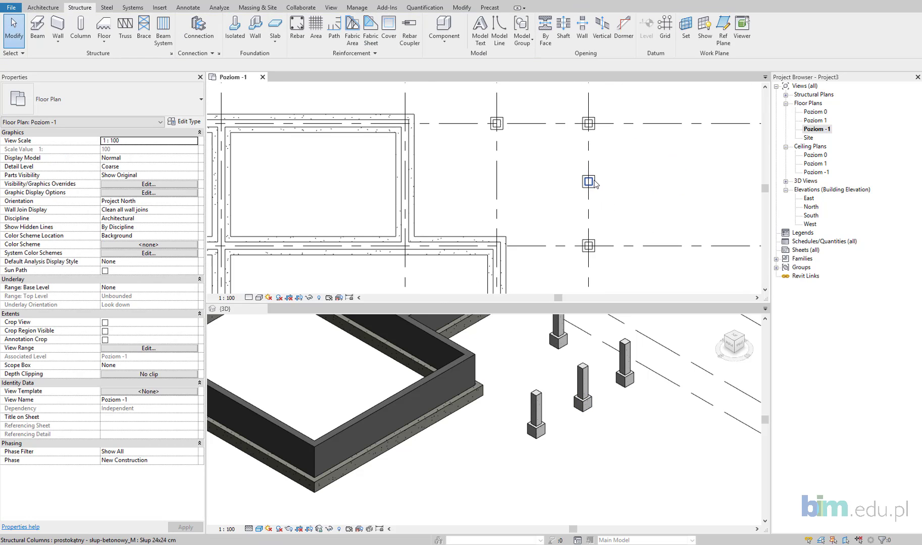
# Step: Move the middle grid E column from 190.00 to 200 away from grid 1
pyautogui.click(593, 182)
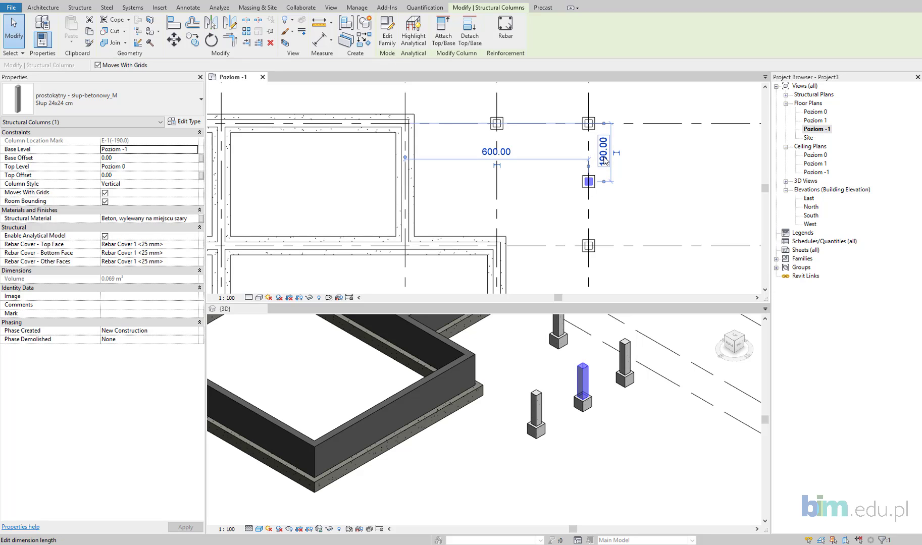
pyautogui.click(604, 155)
pyautogui.write('200')
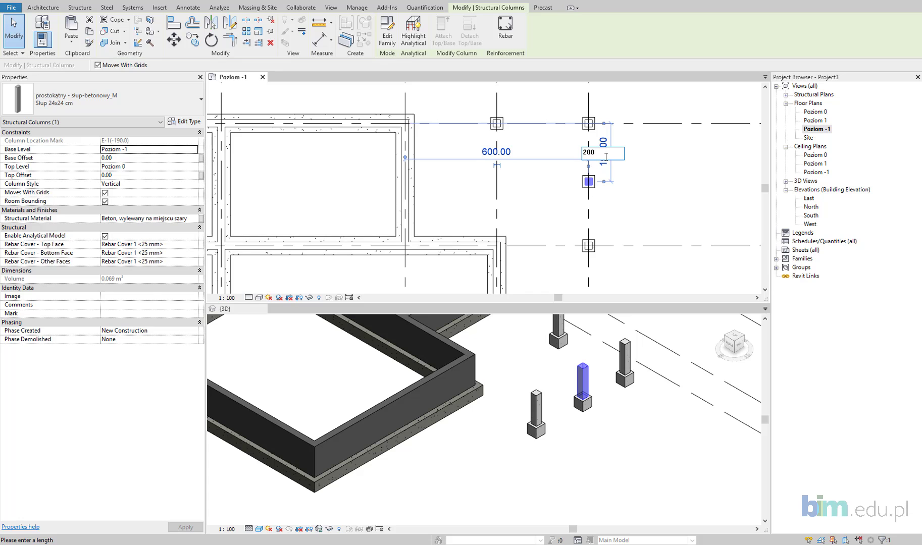
pyautogui.press('Return')
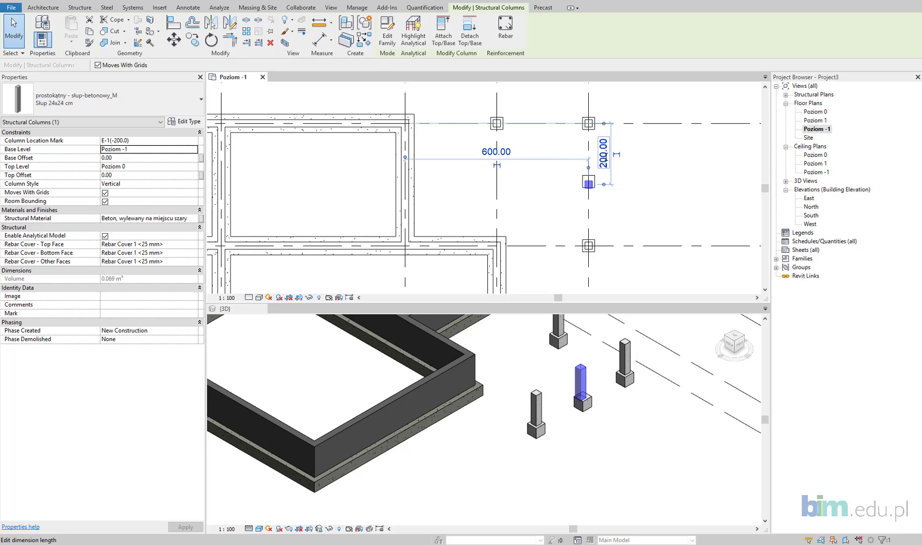
pyautogui.click(549, 185)
pyautogui.scroll(3, 549, 185)
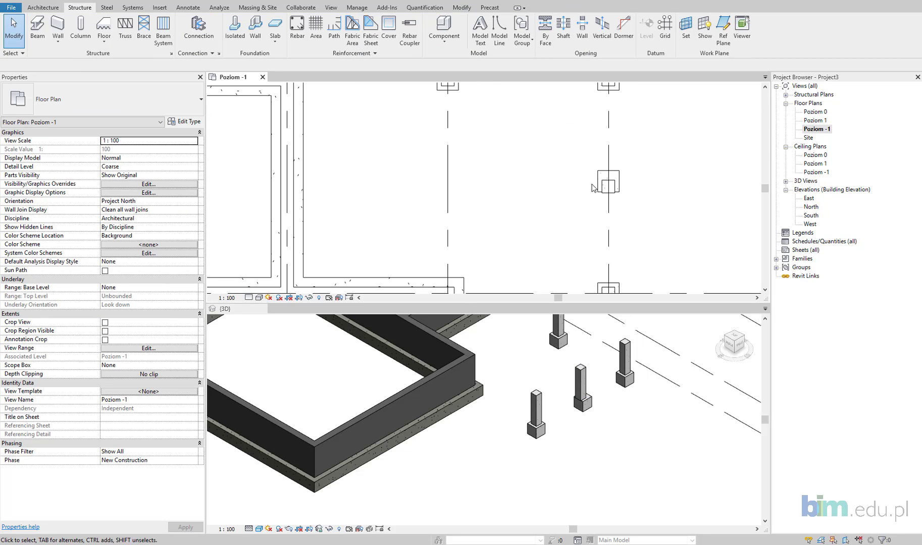
pyautogui.moveTo(576, 189); pyautogui.dragTo(525, 190, button='middle')
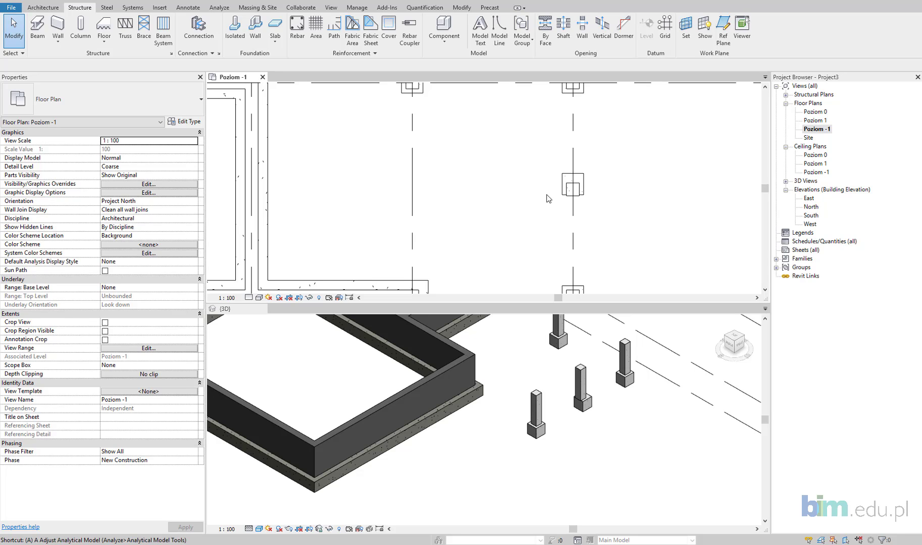
# Step: Align the footing to the moved column's centreline
pyautogui.press('a')
pyautogui.press('l')
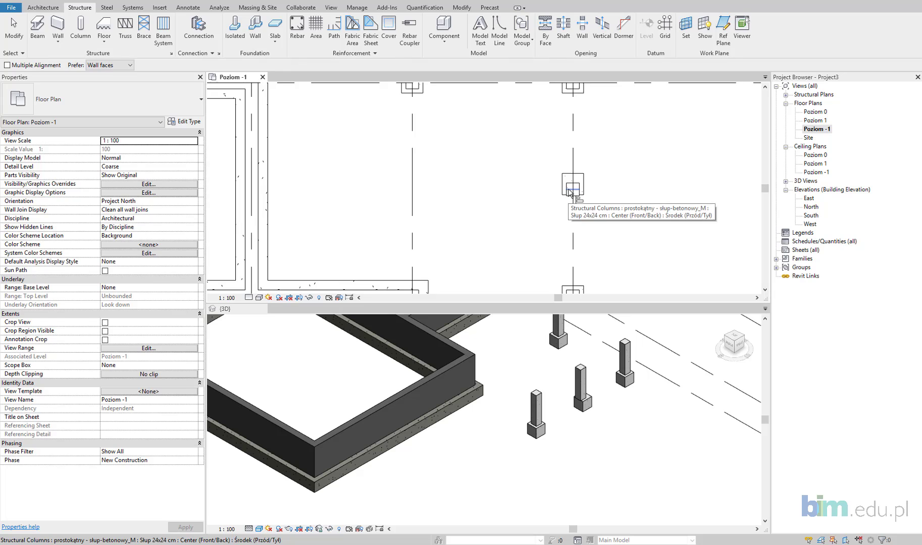
pyautogui.scroll(2, 569, 192)
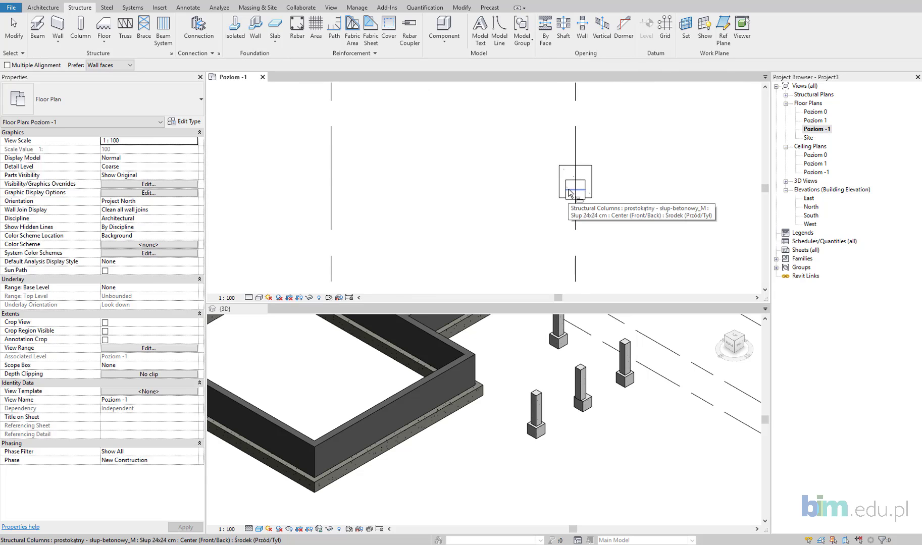
pyautogui.click(568, 191)
pyautogui.click(569, 181)
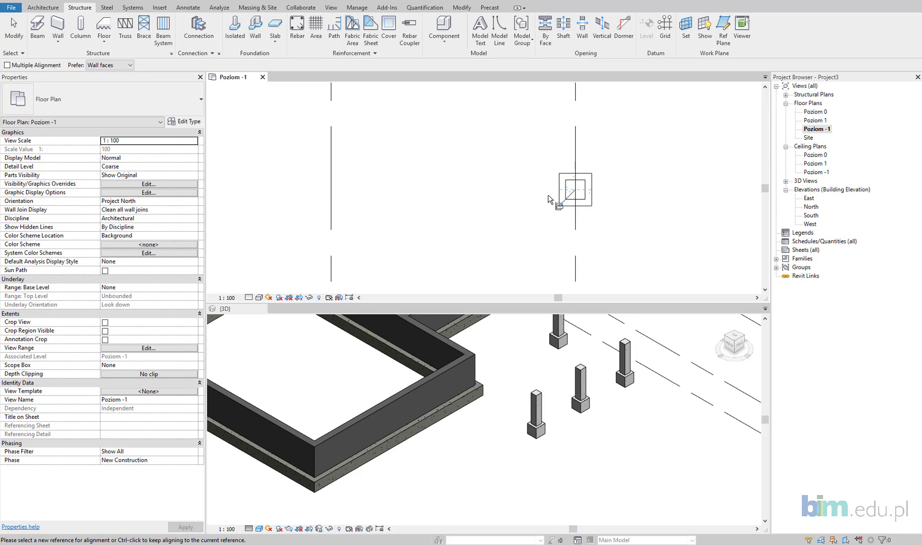
pyautogui.press('Escape')
pyautogui.press('Escape')
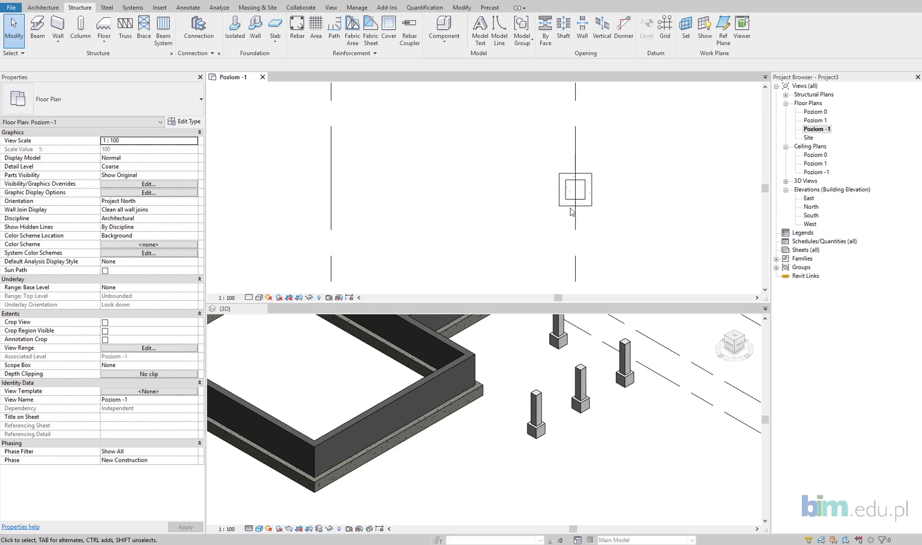
pyautogui.scroll(-1, 516, 173)
pyautogui.scroll(-2, 507, 170)
pyautogui.scroll(-1, 489, 162)
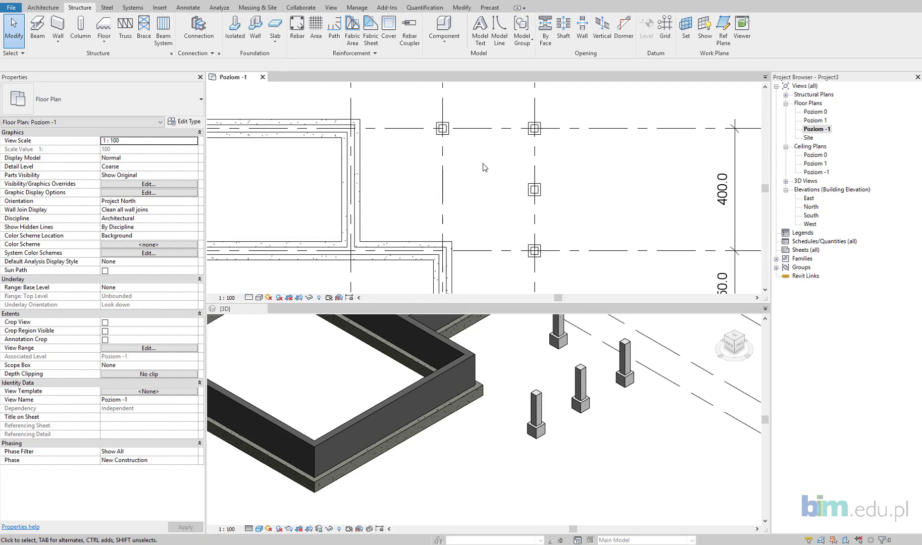
pyautogui.scroll(1, 454, 136)
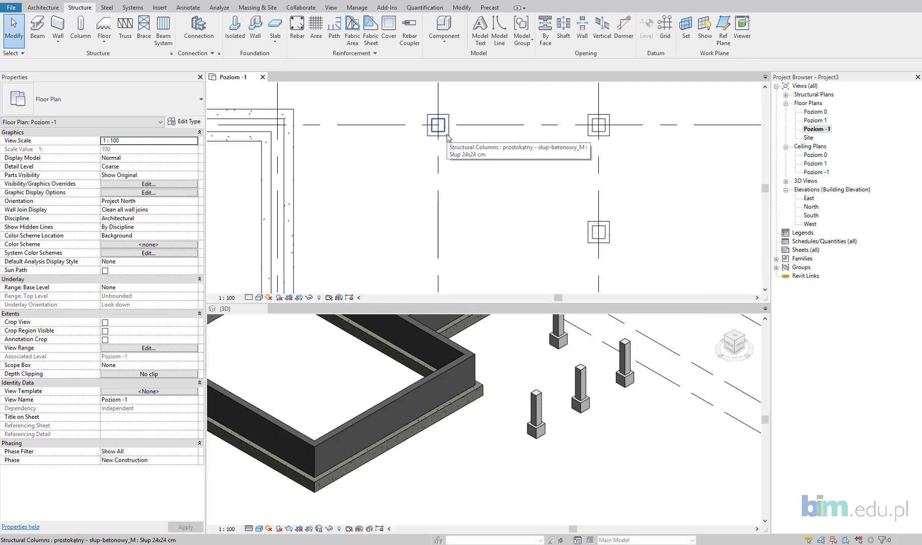
# Step: Align another footing's edge to its column, lock it, and align to grid D
pyautogui.press('a')
pyautogui.press('l')
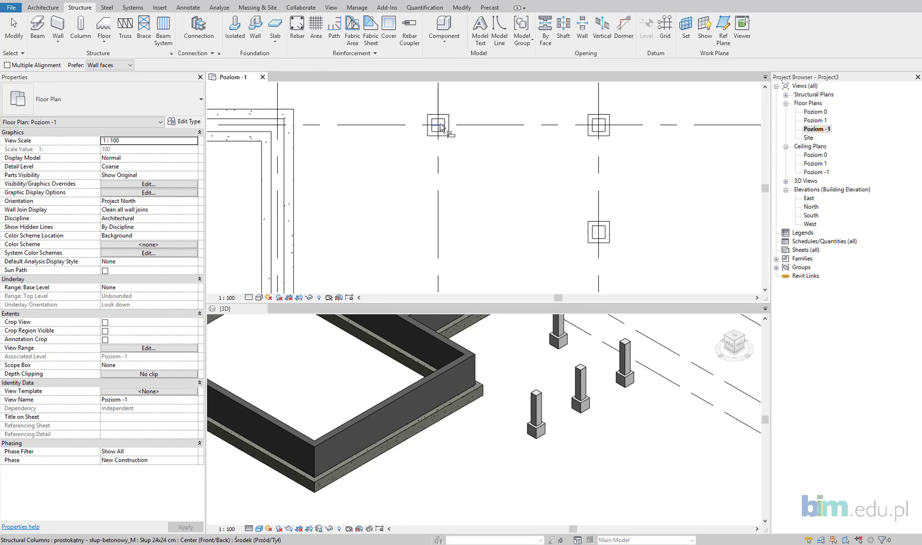
pyautogui.click(449, 123)
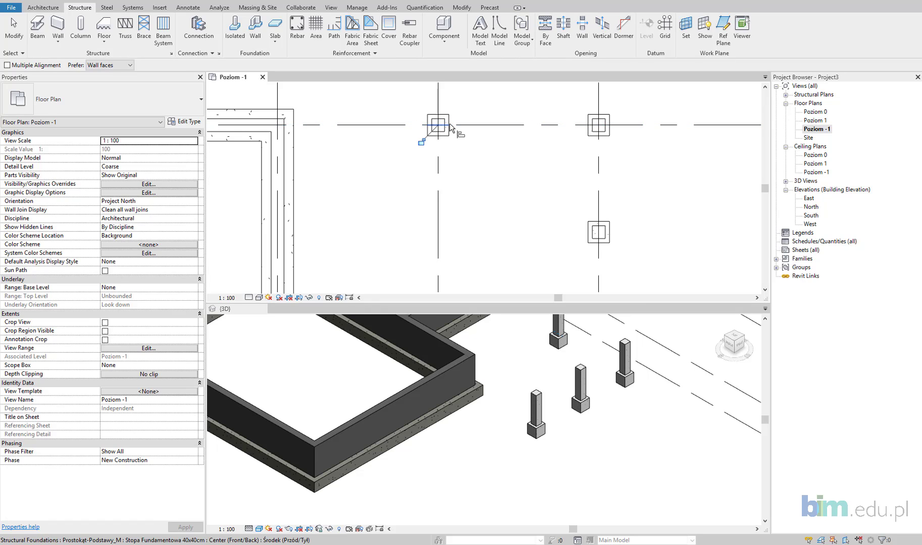
pyautogui.click(420, 144)
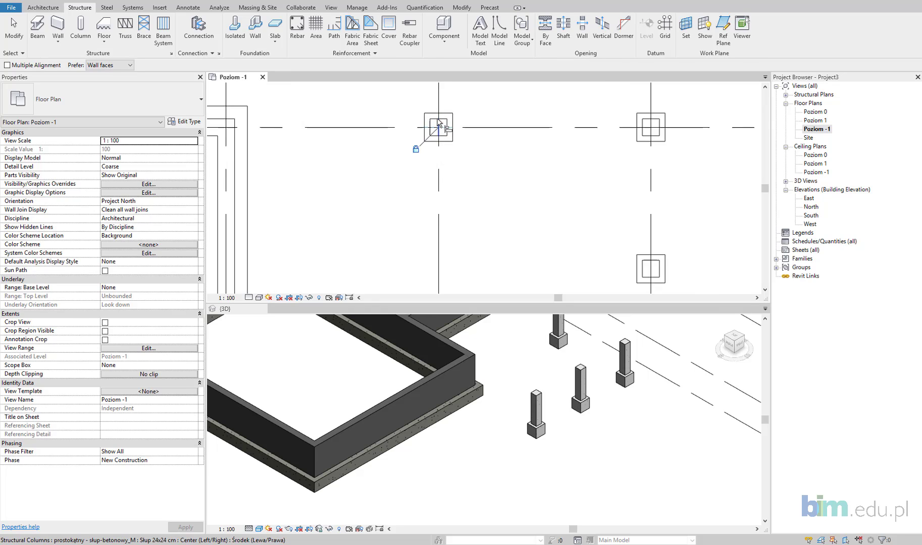
pyautogui.scroll(2, 441, 129)
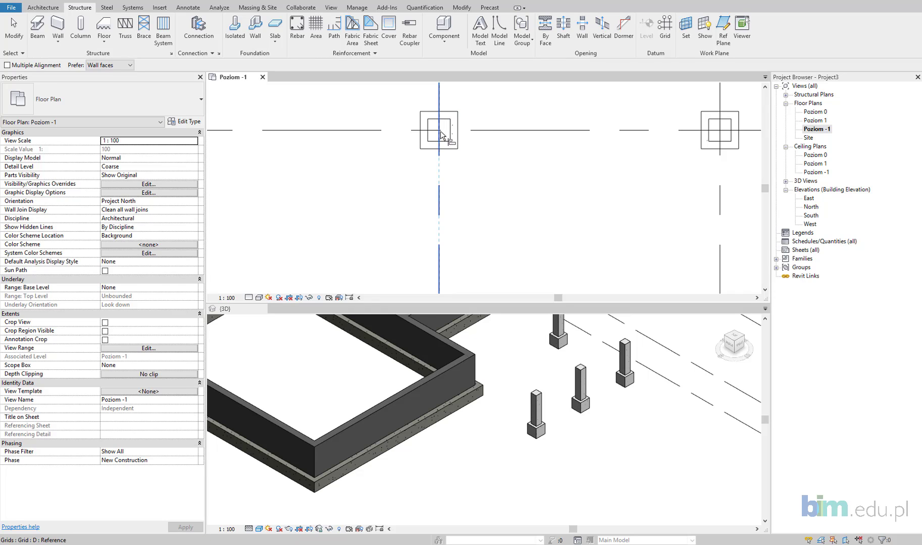
pyautogui.click(440, 135)
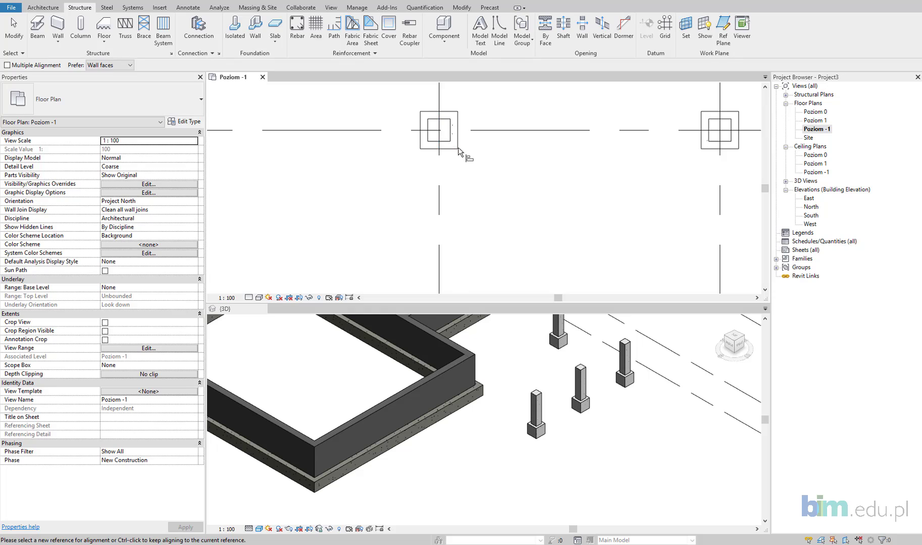
pyautogui.press('Escape')
pyautogui.press('Escape')
pyautogui.scroll(-1, 471, 156)
pyautogui.scroll(-2, 465, 151)
pyautogui.scroll(-2, 455, 143)
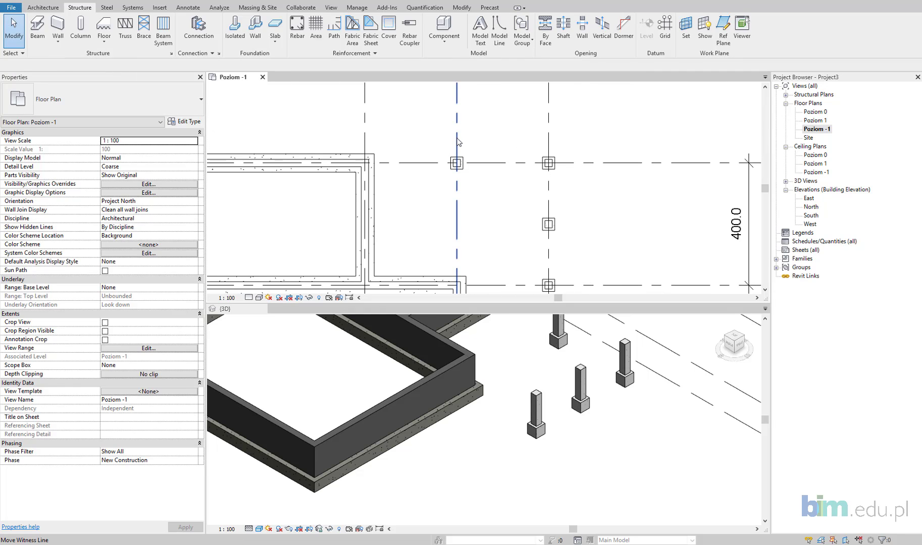
# Step: Move grid line D to the right, then undo that move
pyautogui.click(456, 144)
pyautogui.moveTo(457, 126); pyautogui.dragTo(480, 128)
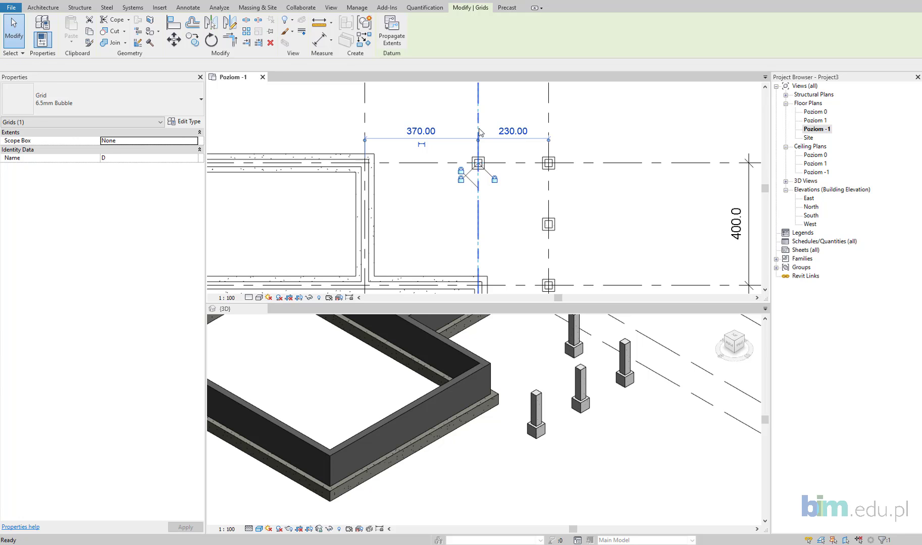
pyautogui.hotkey('ctrl', 'z')
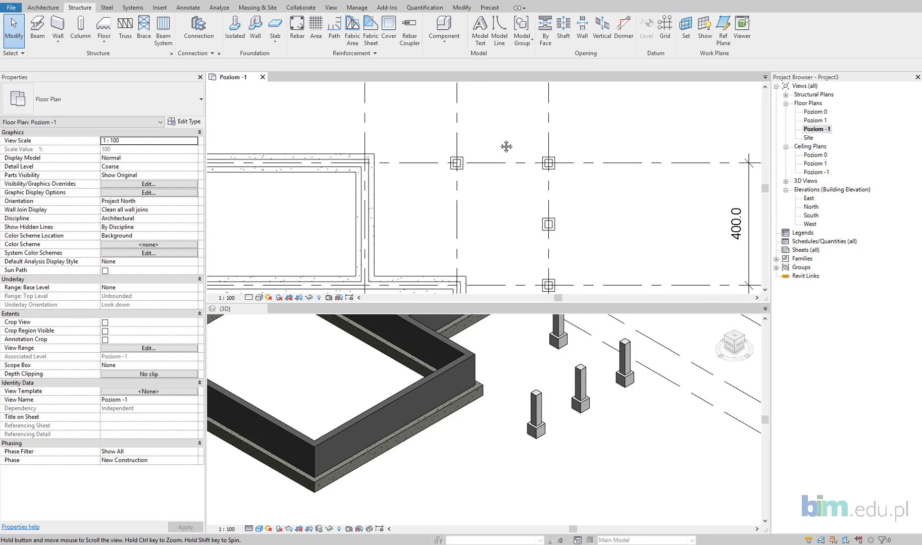
pyautogui.moveTo(504, 147); pyautogui.dragTo(473, 127, button='middle')
# Step: Align and lock the middle column to the grid line with Align (AL)
pyautogui.press('a')
pyautogui.press('l')
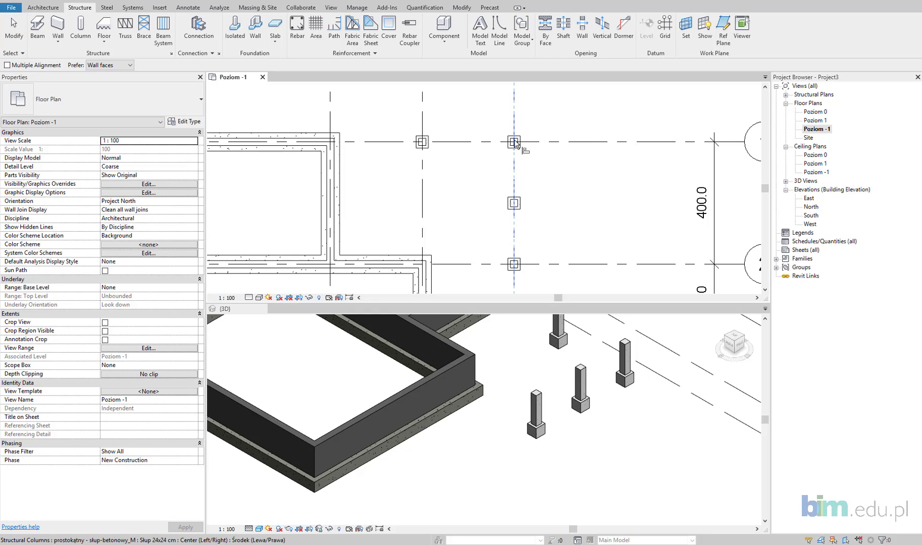
pyautogui.click(514, 144)
pyautogui.click(520, 200)
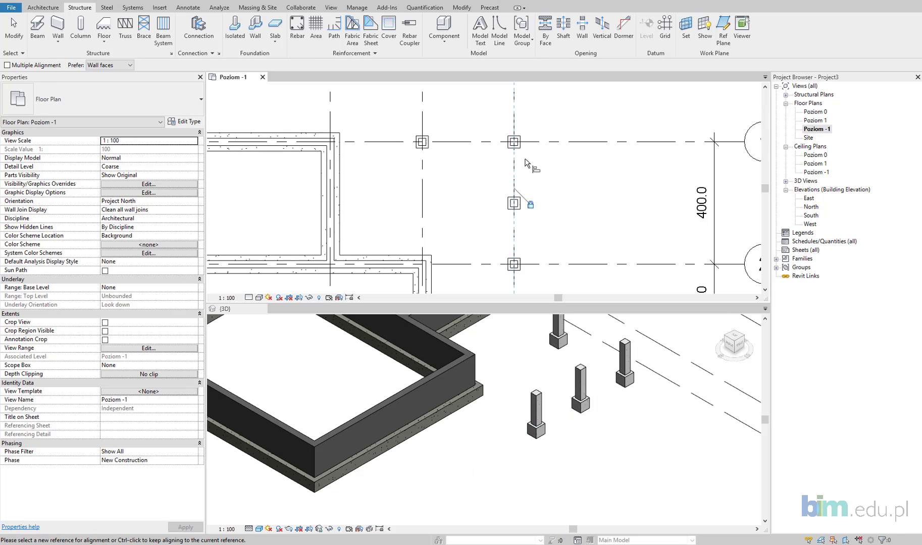
pyautogui.scroll(3, 523, 162)
pyautogui.press('Escape')
pyautogui.press('Escape')
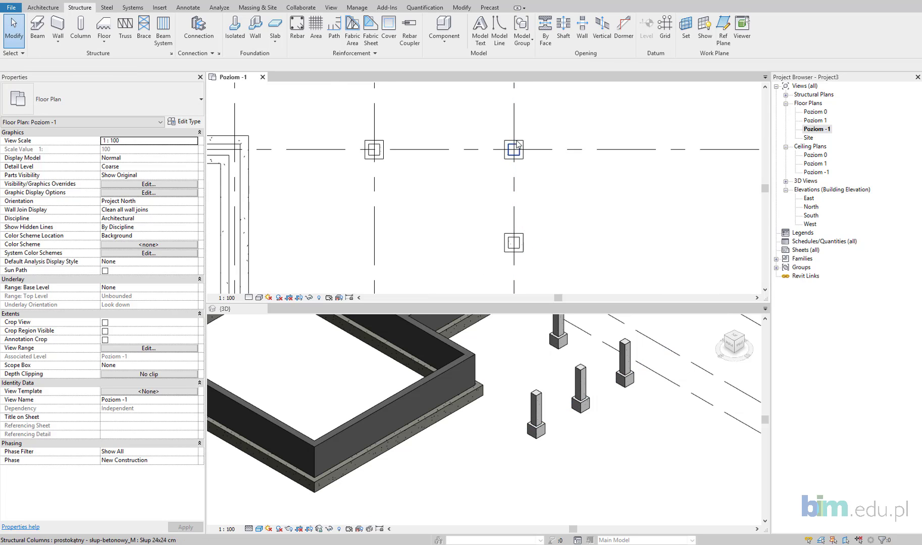
# Step: Align and lock the column's isolated footing to the same grid line
pyautogui.press('a')
pyautogui.press('l')
pyautogui.scroll(1, 514, 149)
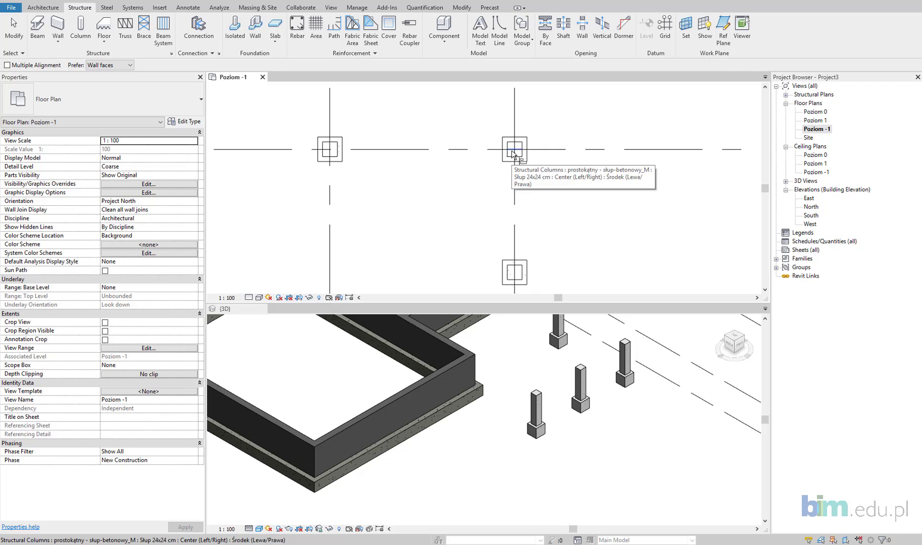
pyautogui.click(513, 153)
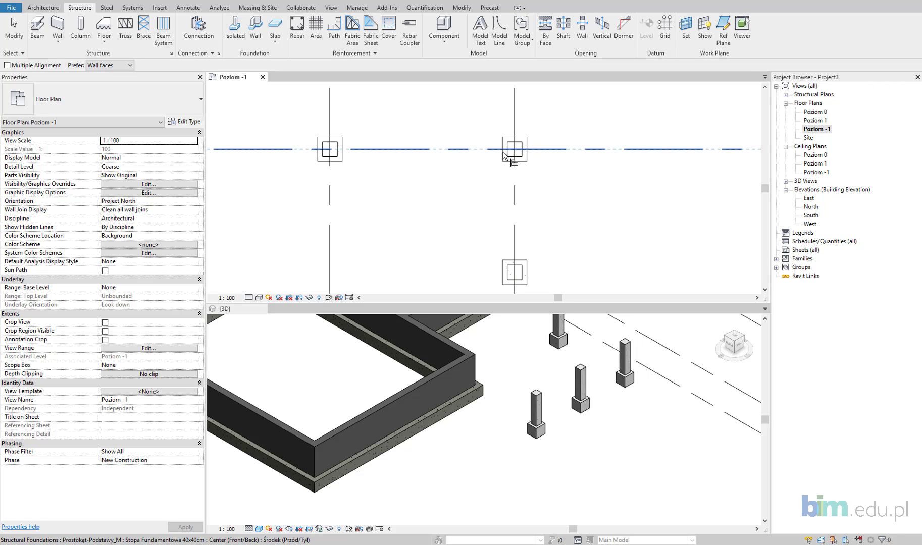
pyautogui.click(505, 158)
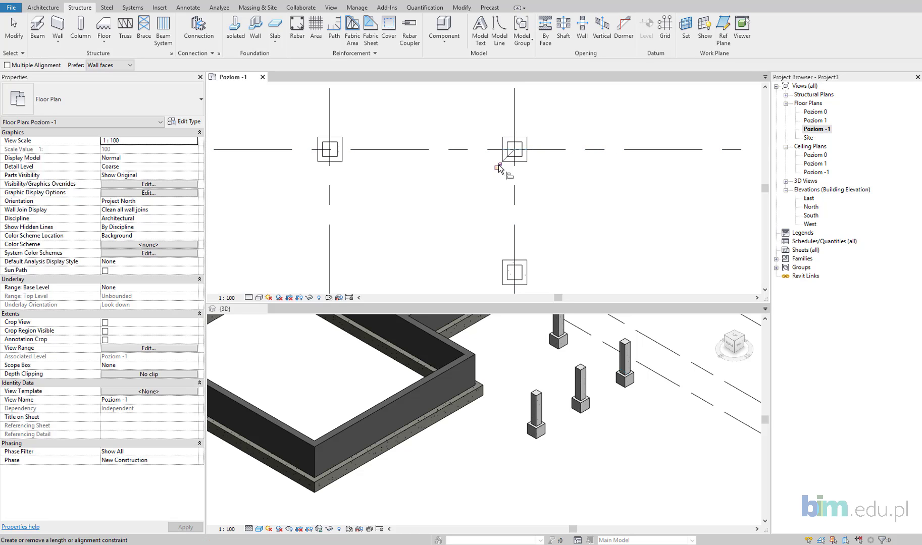
pyautogui.moveTo(516, 164); pyautogui.dragTo(511, 163, button='middle')
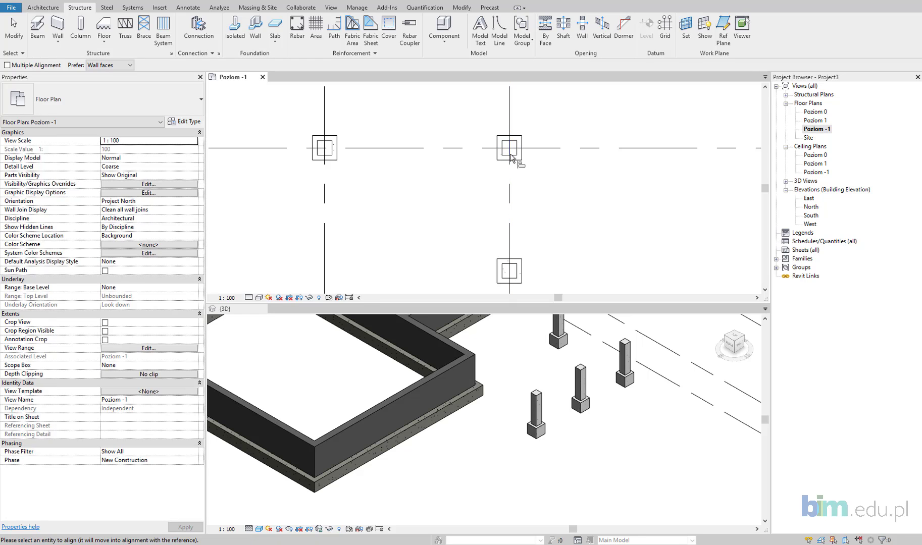
# Step: Align and lock the middle column and the grid 1 column to grid E
pyautogui.moveTo(508, 261); pyautogui.dragTo(498, 201, button='middle')
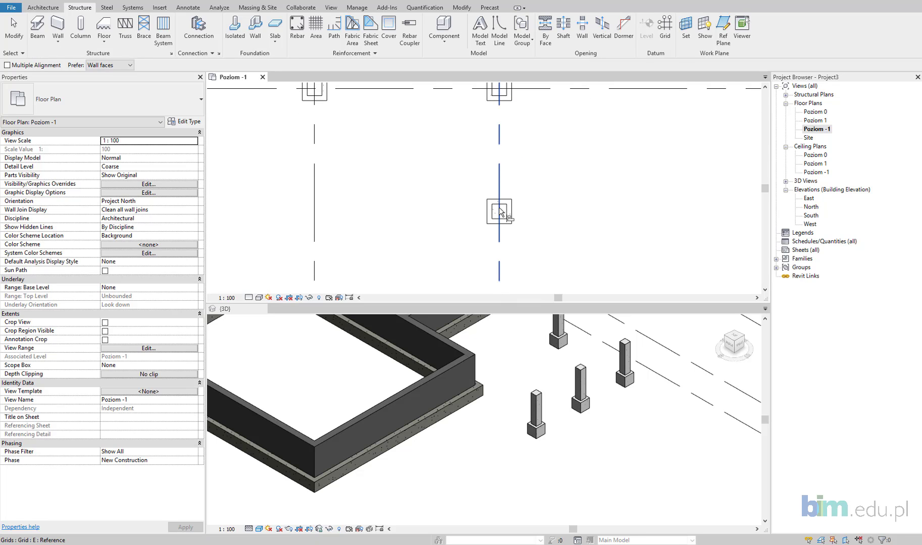
pyautogui.click(499, 211)
pyautogui.click(510, 225)
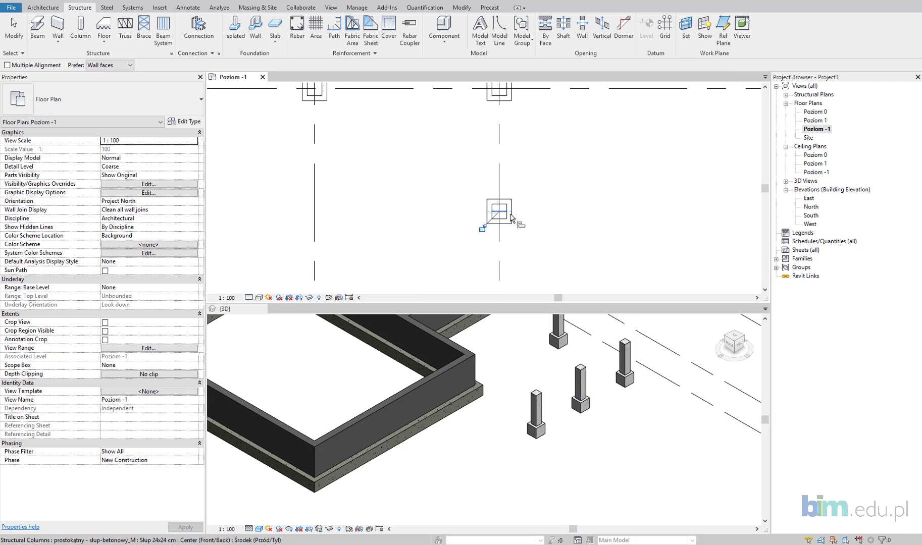
pyautogui.scroll(-1, 555, 217)
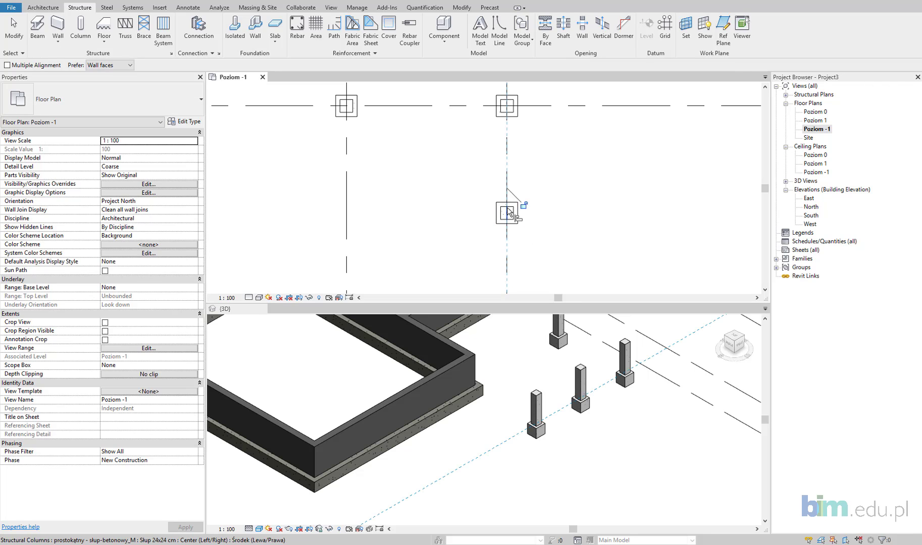
pyautogui.scroll(-2, 507, 217)
pyautogui.moveTo(507, 288); pyautogui.dragTo(507, 201, button='middle')
pyautogui.scroll(2, 507, 201)
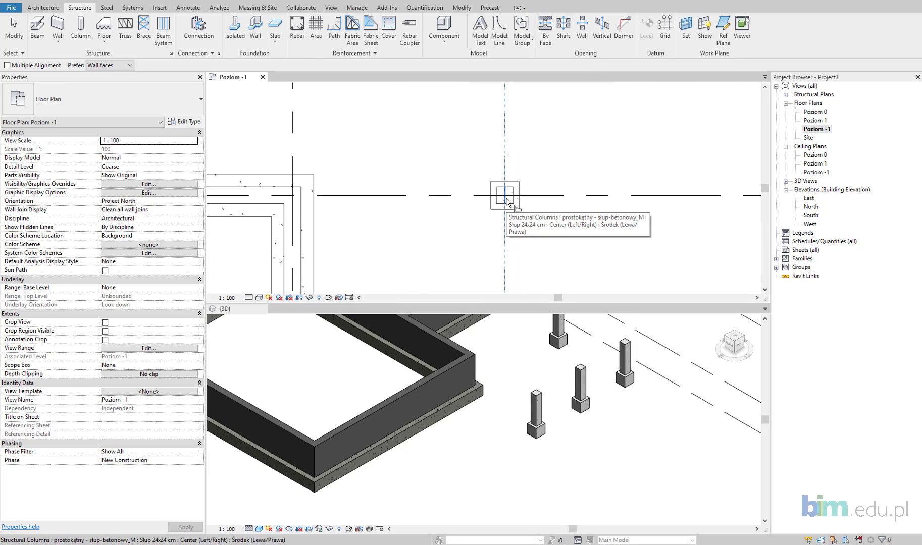
pyautogui.click(506, 210)
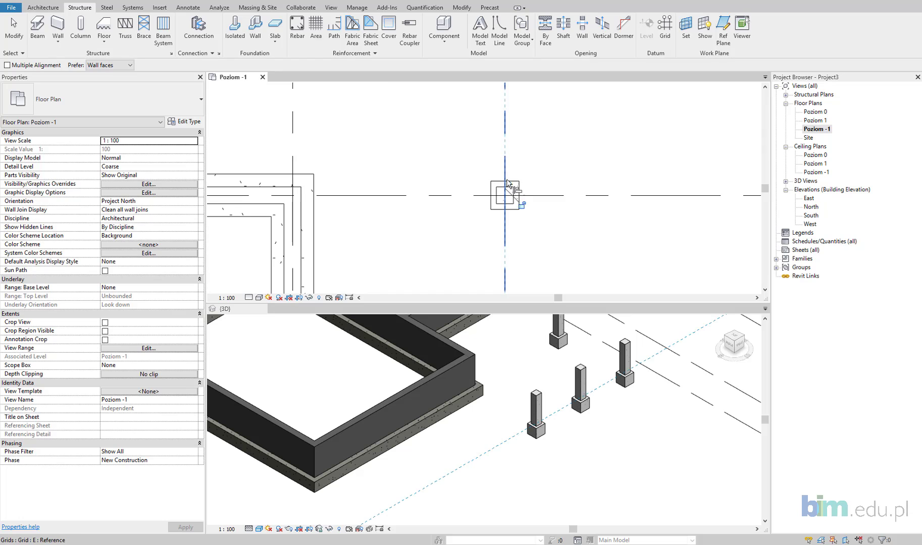
pyautogui.scroll(-2, 506, 179)
pyautogui.moveTo(557, 143); pyautogui.dragTo(541, 194, button='middle')
pyautogui.press('Escape')
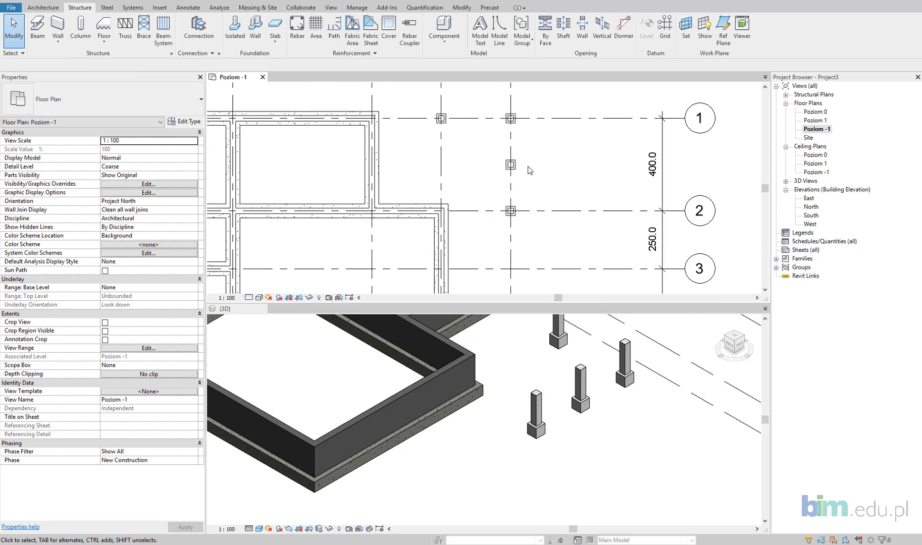
# Step: Shift grid E, then settle grid 1 at 400 from grid 2
pyautogui.scroll(-2, 535, 192)
pyautogui.click(511, 121)
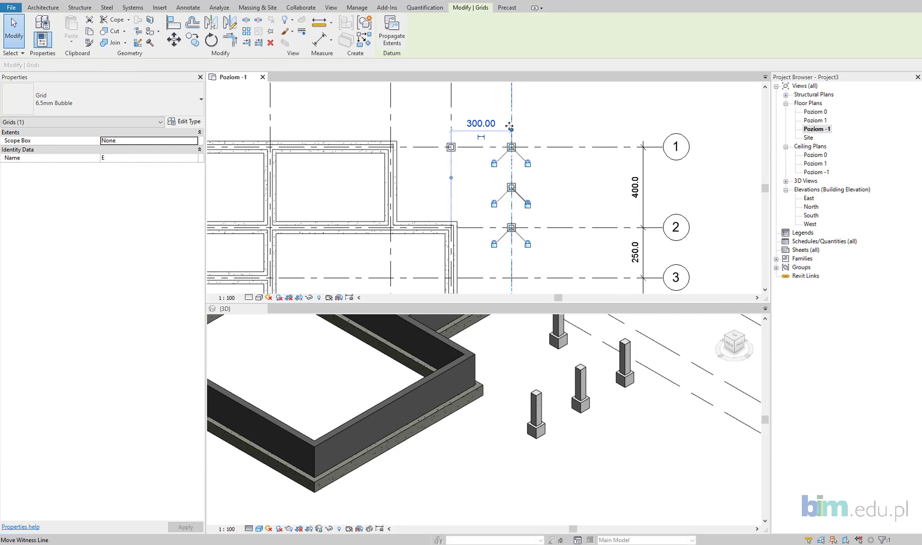
pyautogui.moveTo(511, 120)
pyautogui.mouseDown()
pyautogui.moveTo(528, 118)
pyautogui.moveTo(504, 119)
pyautogui.mouseUp()
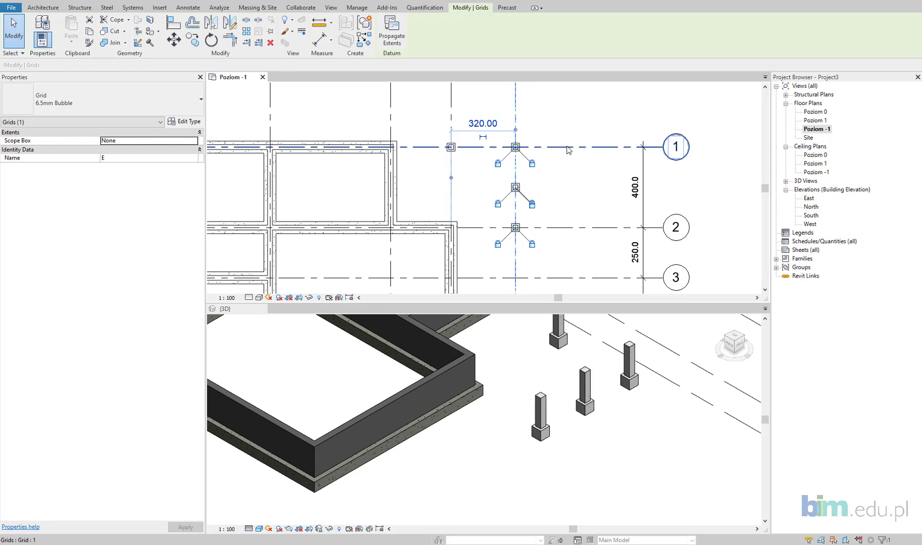
pyautogui.click(568, 150)
pyautogui.moveTo(568, 149)
pyautogui.mouseDown()
pyautogui.moveTo(573, 165)
pyautogui.moveTo(572, 147)
pyautogui.mouseUp()
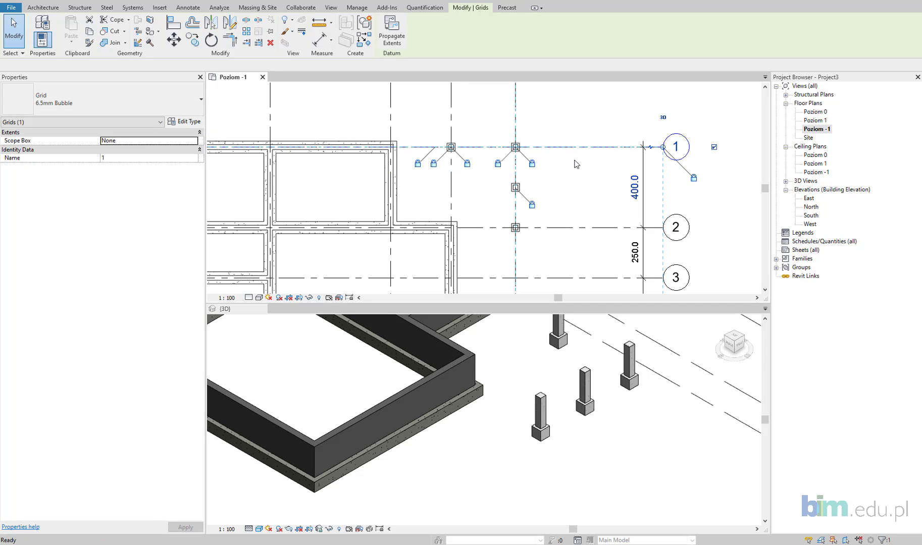
pyautogui.hotkey('ctrl', 'z')
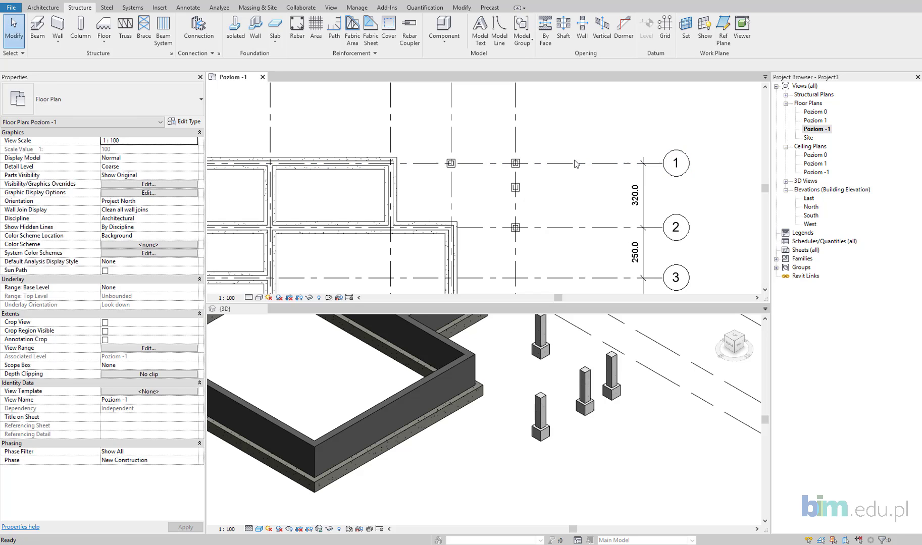
pyautogui.hotkey('ctrl', 'y')
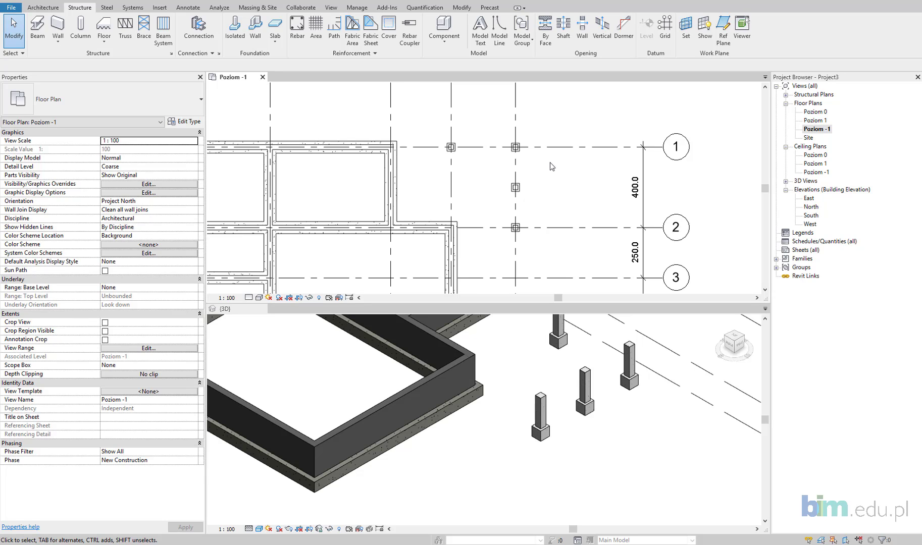
pyautogui.scroll(-1, 550, 165)
pyautogui.scroll(-1, 528, 203)
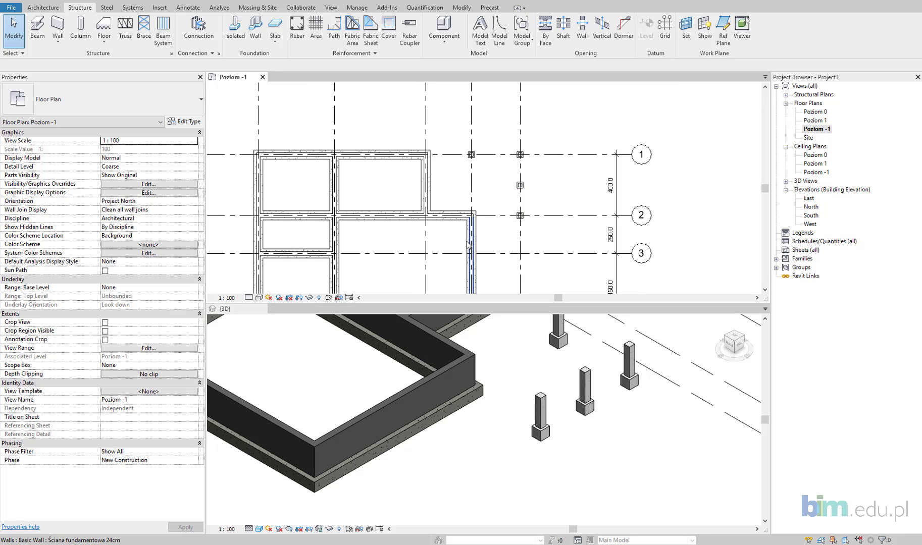
pyautogui.moveTo(436, 253); pyautogui.dragTo(470, 217, button='middle')
pyautogui.click(471, 217)
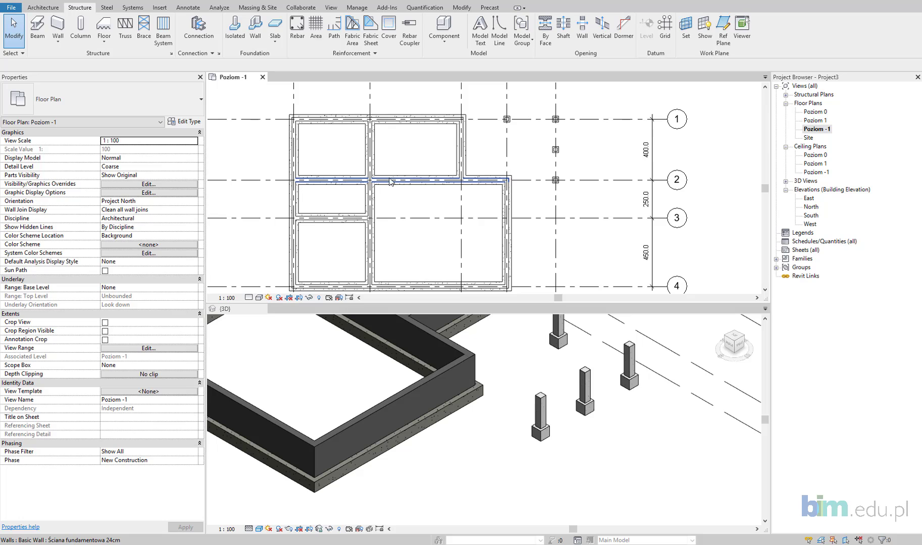
pyautogui.moveTo(408, 230); pyautogui.dragTo(412, 214, button='middle')
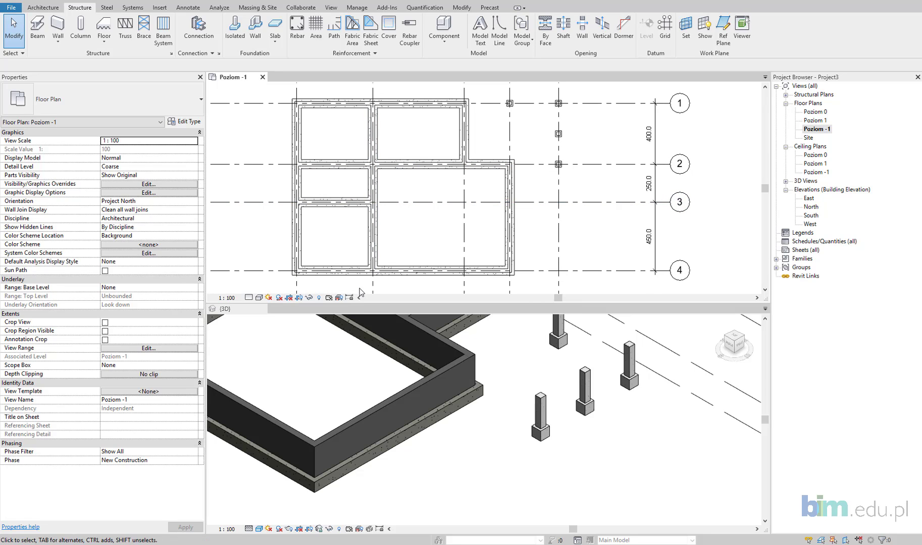
pyautogui.scroll(-2, 414, 245)
pyautogui.click(383, 411)
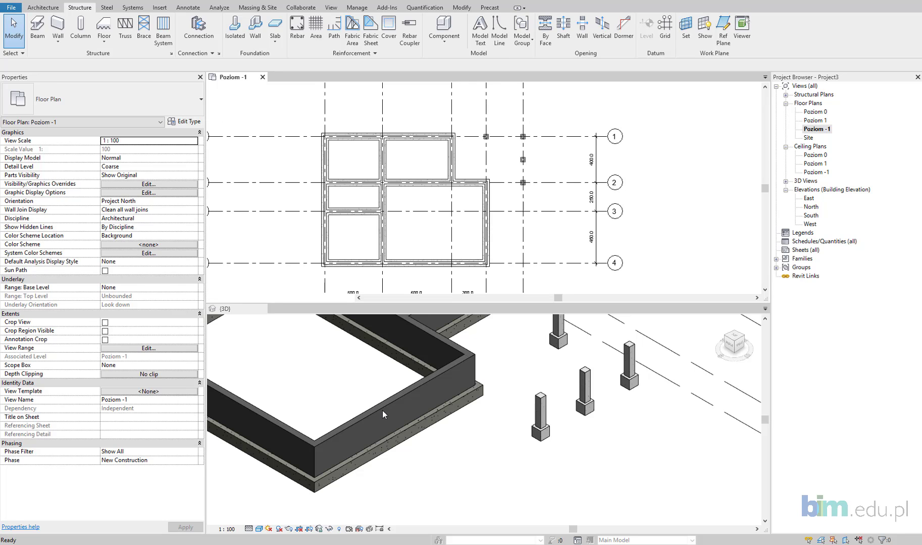
pyautogui.scroll(-2, 372, 387)
pyautogui.moveTo(351, 377)
pyautogui.mouseDown(button='middle')
pyautogui.moveTo(366, 426)
pyautogui.moveTo(376, 405)
pyautogui.moveTo(401, 432)
pyautogui.mouseUp(button='middle')
pyautogui.scroll(-2, 400, 433)
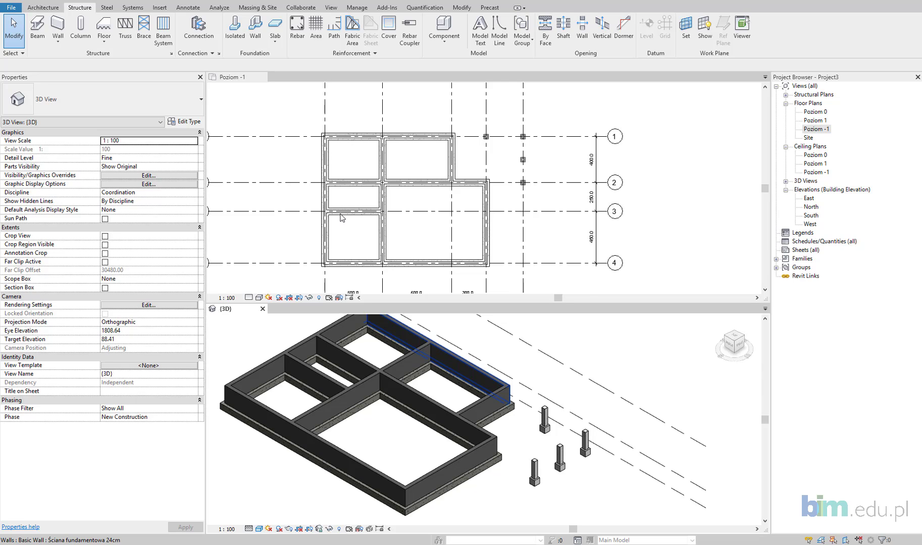
pyautogui.scroll(4, 340, 214)
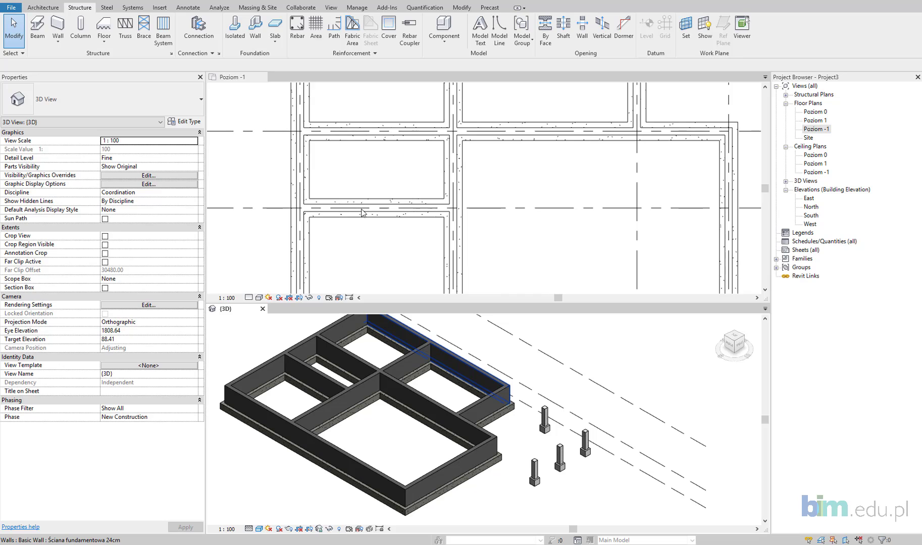
pyautogui.scroll(2, 362, 212)
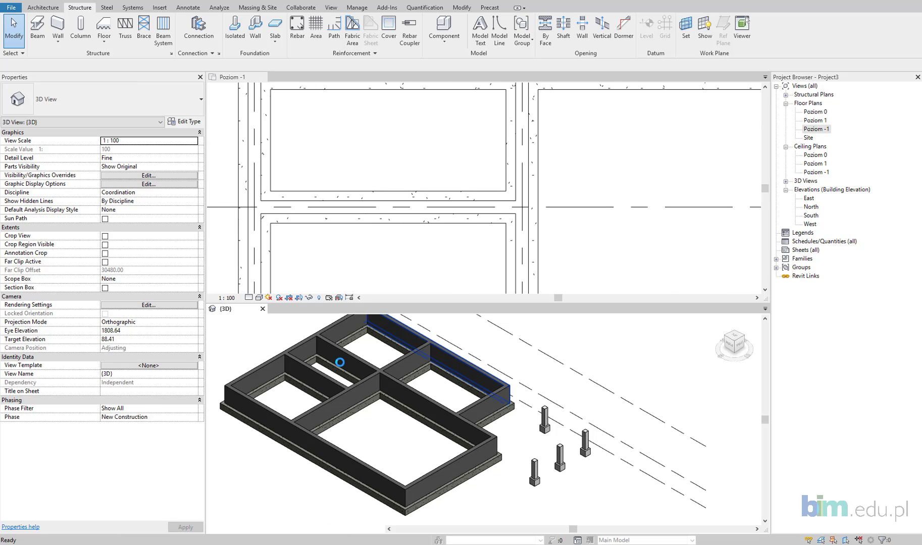
# Step: On the basement plan, create a wall matching the short interior foundation wall (CS)
pyautogui.click(371, 237)
pyautogui.click(373, 211)
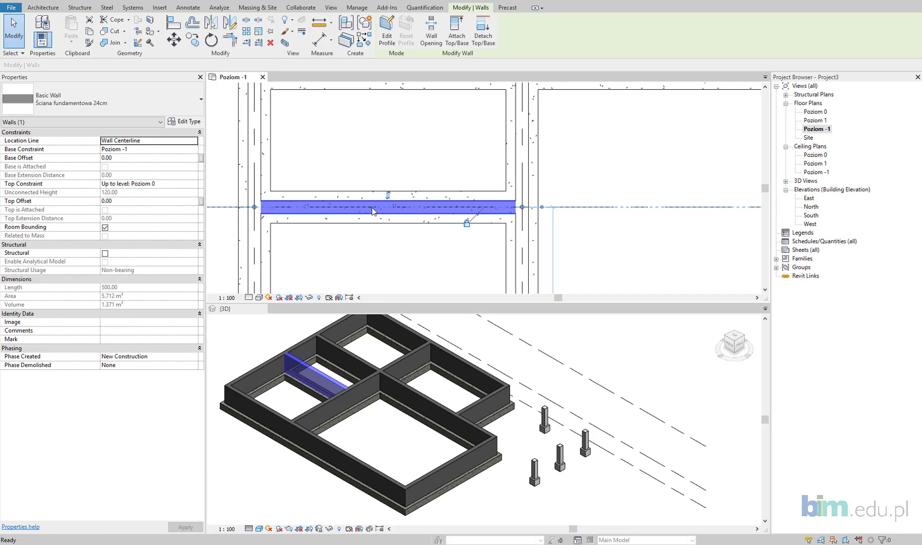
pyautogui.press('c')
pyautogui.press('s')
# Step: Draw the niche walls 40 deep and 70 wide off the foundation wall
pyautogui.moveTo(368, 247)
pyautogui.mouseDown(button='middle')
pyautogui.moveTo(371, 259)
pyautogui.moveTo(359, 206)
pyautogui.moveTo(366, 247)
pyautogui.moveTo(368, 187)
pyautogui.moveTo(366, 261)
pyautogui.mouseUp(button='middle')
pyautogui.scroll(-2, 368, 186)
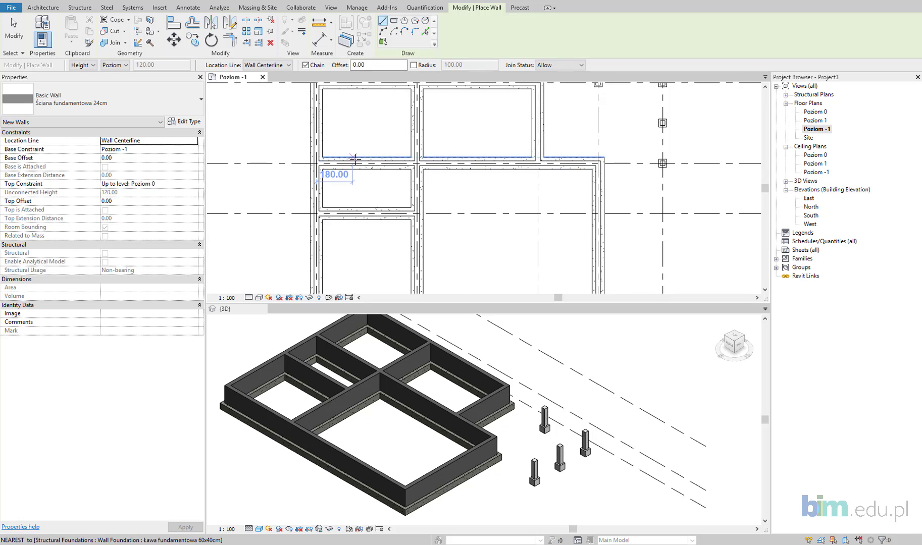
pyautogui.scroll(2, 368, 163)
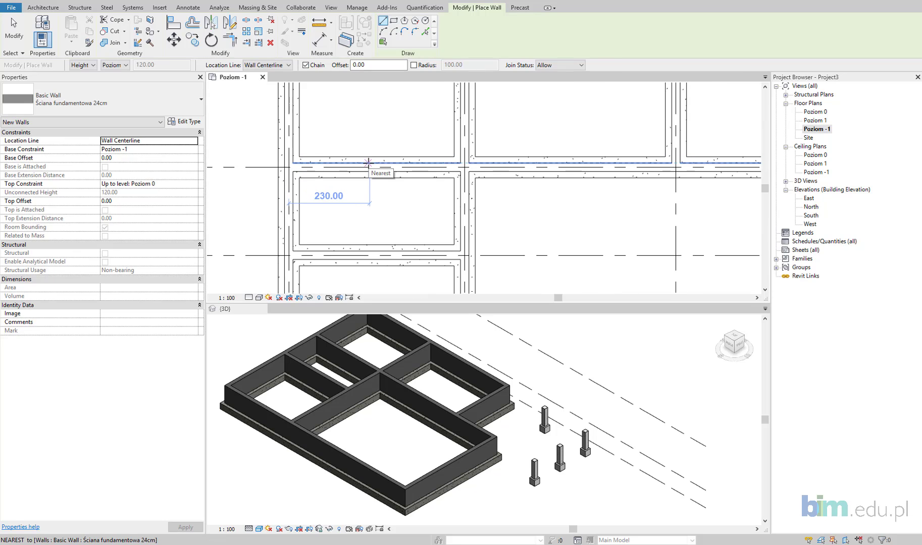
pyautogui.click(368, 163)
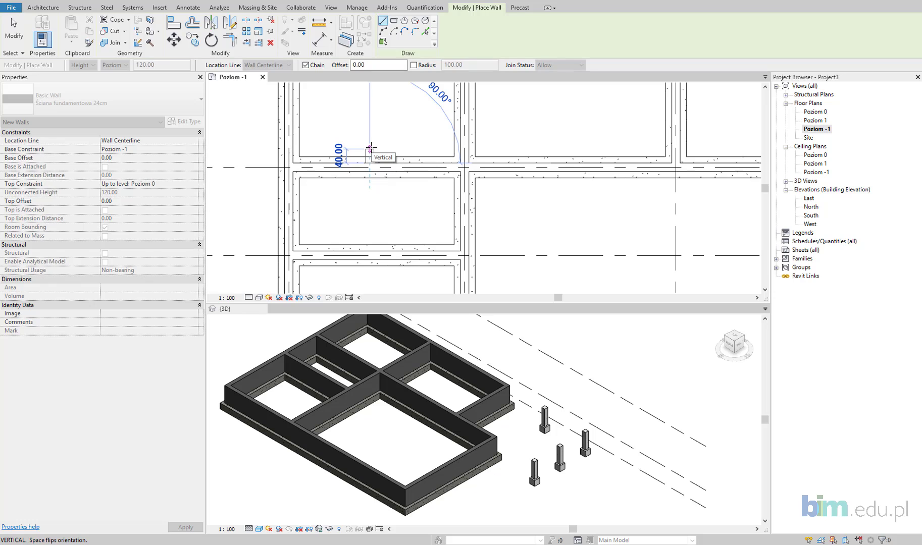
pyautogui.write('40')
pyautogui.press('Return')
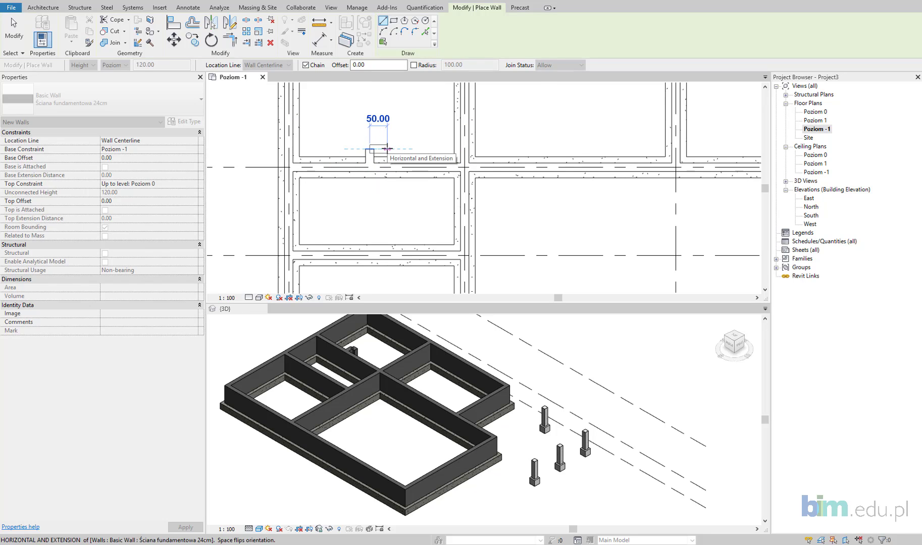
pyautogui.click(394, 149)
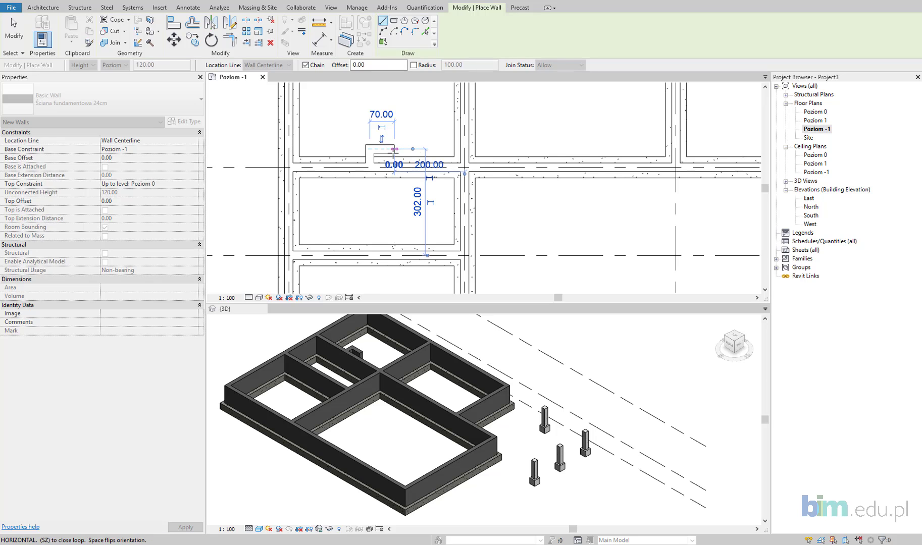
pyautogui.press('Escape')
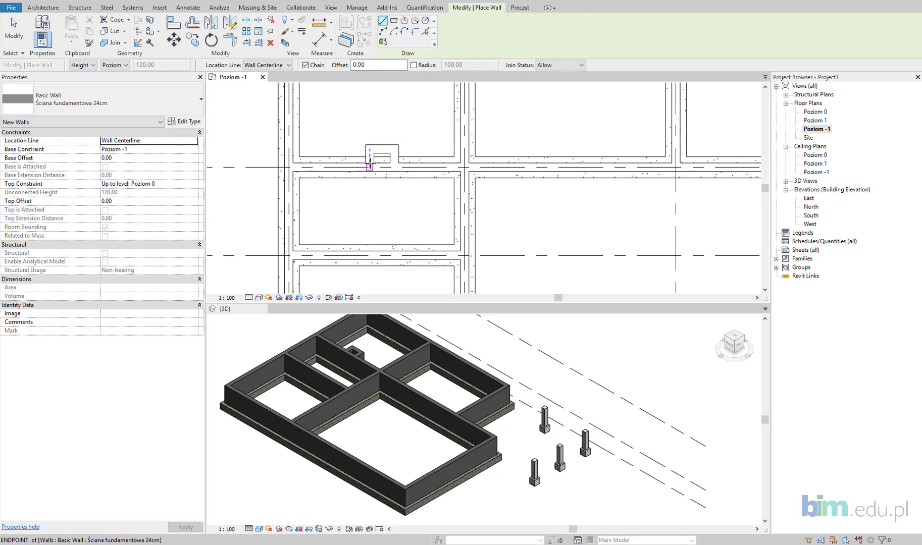
pyautogui.press('Escape')
pyautogui.click(354, 162)
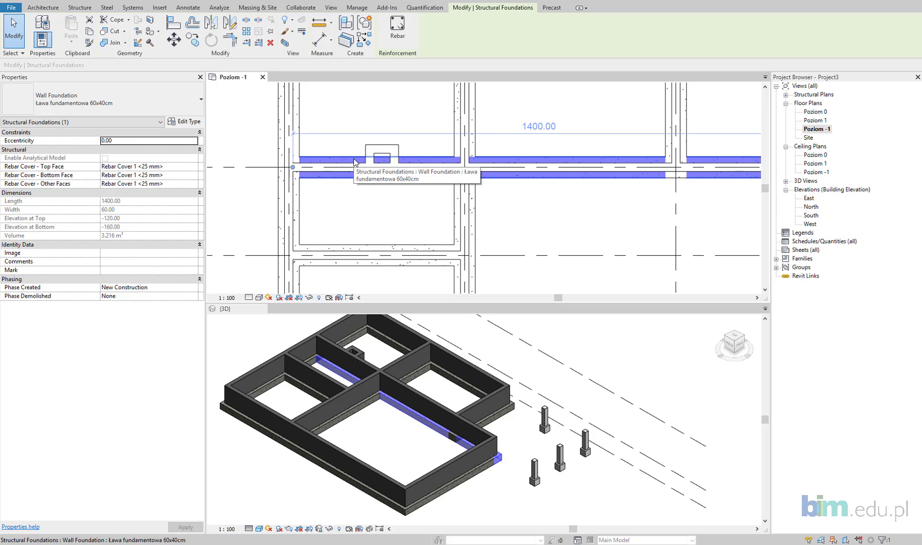
# Step: Add a matching 60x40cm strip footing under the niche walls with Create Similar
pyautogui.scroll(1, 353, 162)
pyautogui.scroll(1, 351, 158)
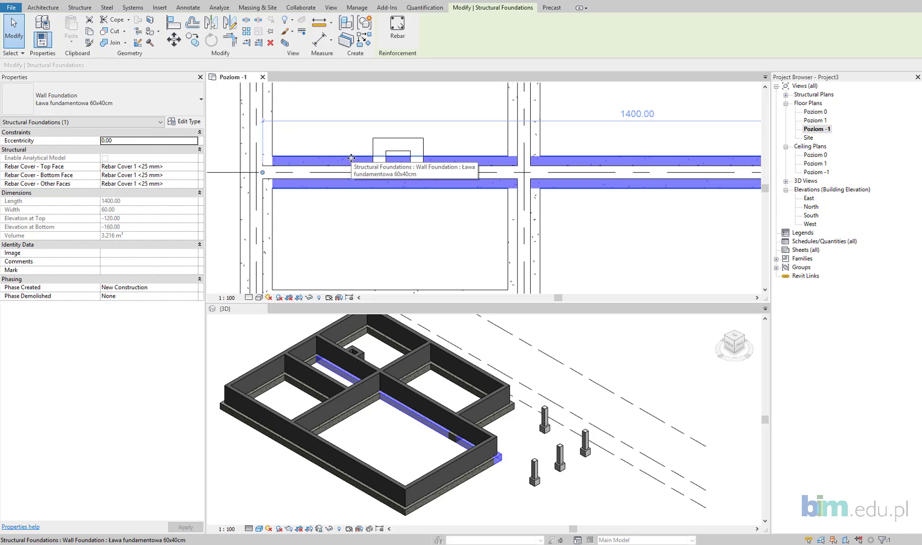
pyautogui.press('c')
pyautogui.press('s')
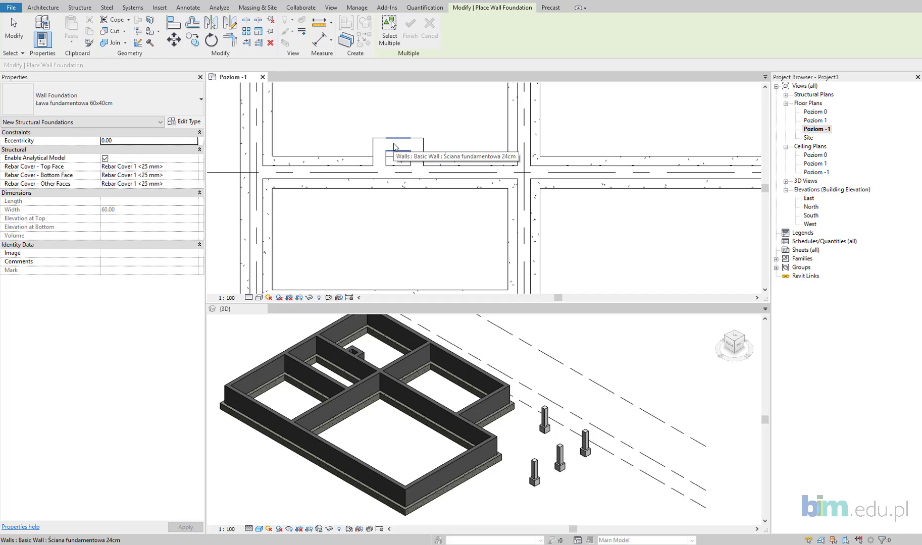
pyautogui.click(394, 147)
pyautogui.press('Escape')
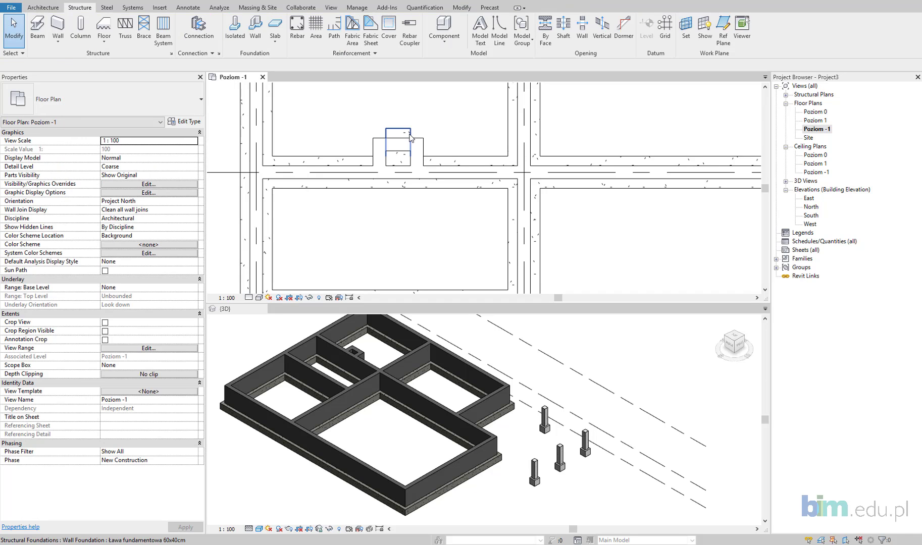
# Step: Mirror the niche footing (DM) so it wraps around the niche walls
pyautogui.click(410, 137)
pyautogui.press('d')
pyautogui.press('m')
pyautogui.click(411, 144)
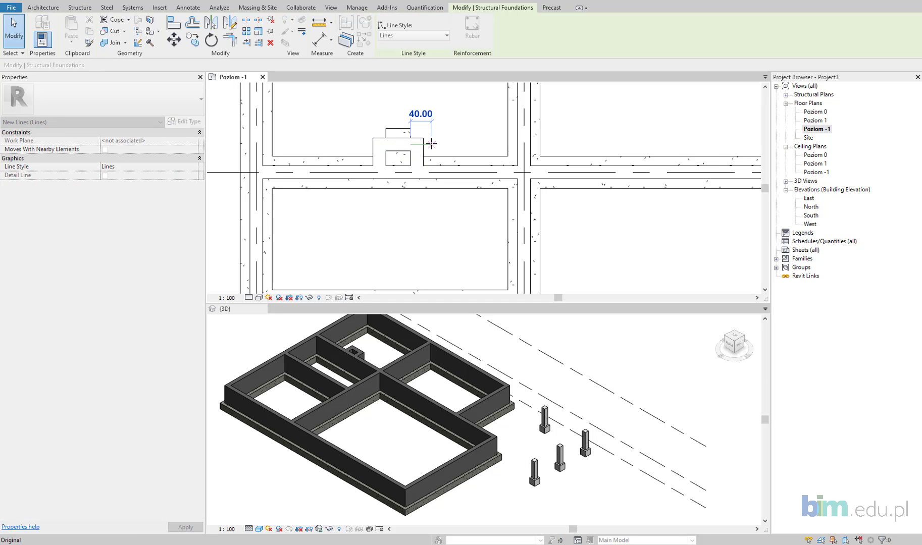
pyautogui.click(431, 143)
pyautogui.press('d')
pyautogui.press('m')
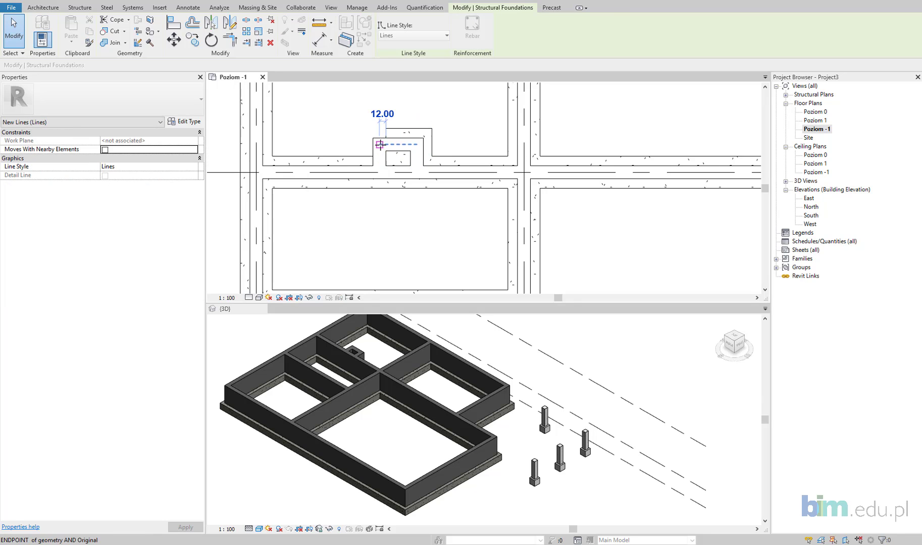
pyautogui.click(366, 145)
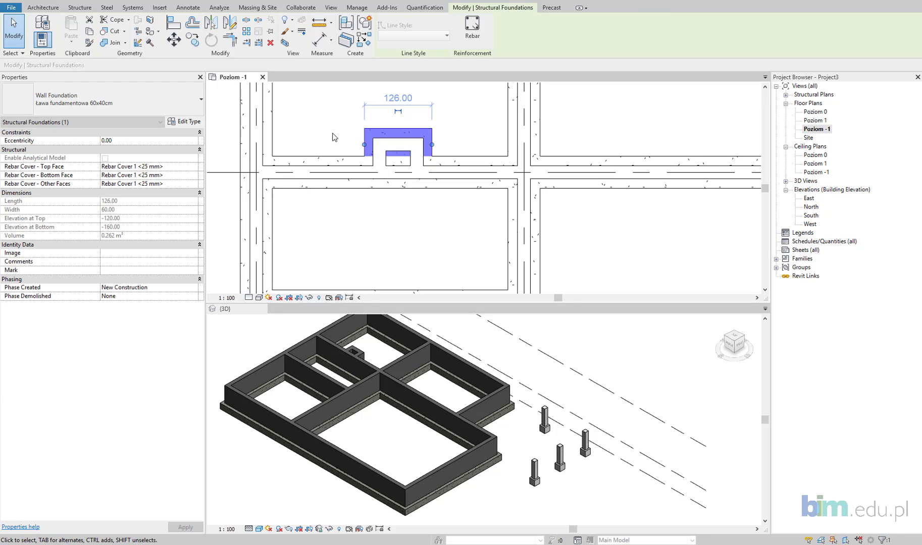
pyautogui.press('Escape')
pyautogui.scroll(-2, 360, 147)
# Step: Orbit and zoom the 3D view to inspect the niche walls and their footing
pyautogui.scroll(-1, 360, 147)
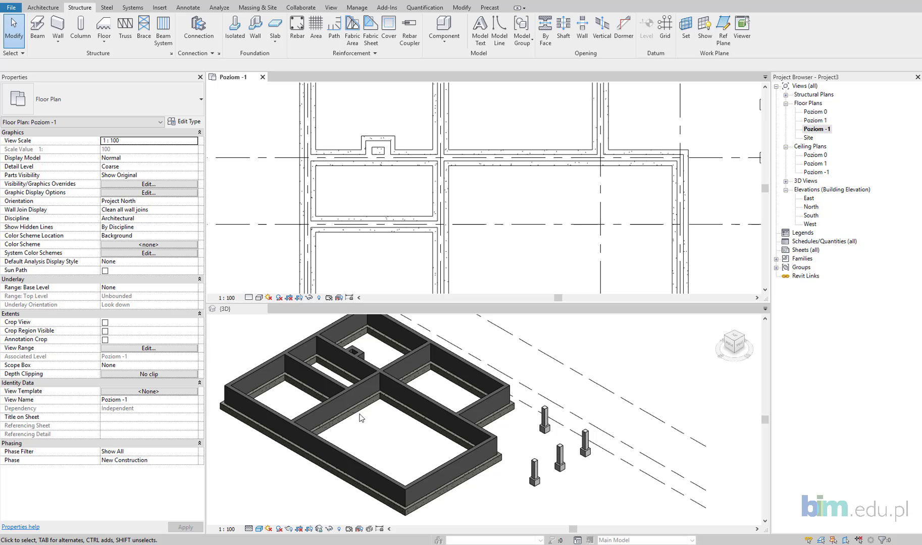
pyautogui.click(380, 421)
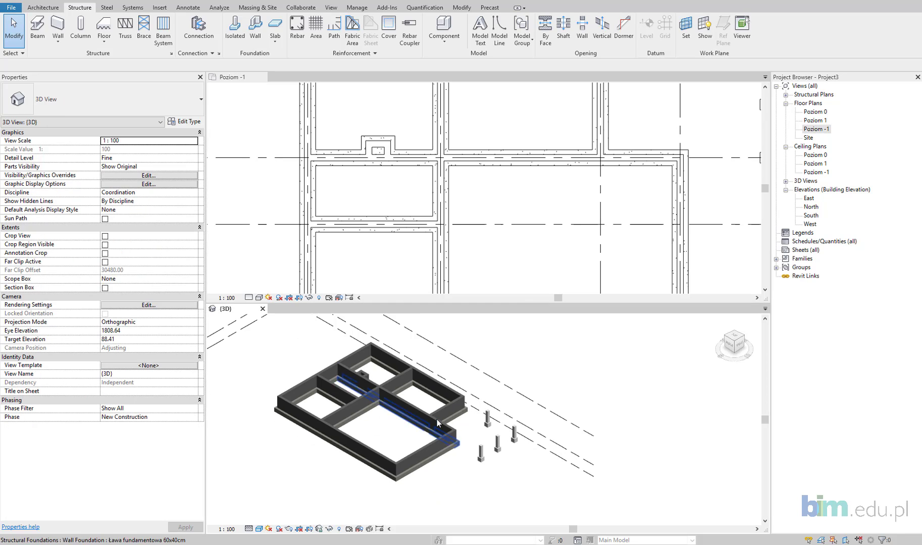
pyautogui.moveTo(436, 419)
pyautogui.keyDown('shift'); pyautogui.mouseDown(button='middle')
pyautogui.moveTo(341, 463)
pyautogui.moveTo(378, 372)
pyautogui.mouseUp(button='middle'); pyautogui.keyUp('shift')
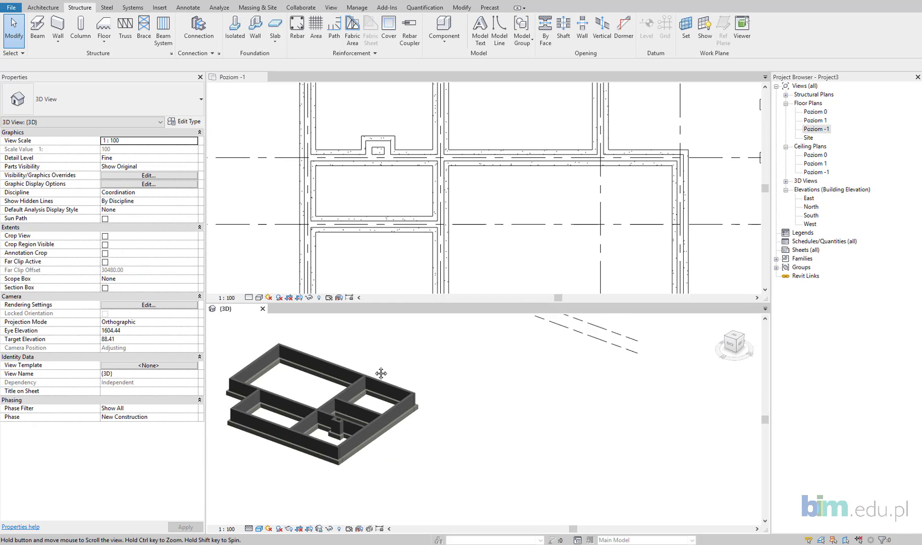
pyautogui.scroll(2, 327, 444)
pyautogui.scroll(2, 327, 444)
pyautogui.scroll(1, 319, 423)
pyautogui.keyDown('shift'); pyautogui.moveTo(319, 423); pyautogui.dragTo(331, 445, button='middle'); pyautogui.keyUp('shift')
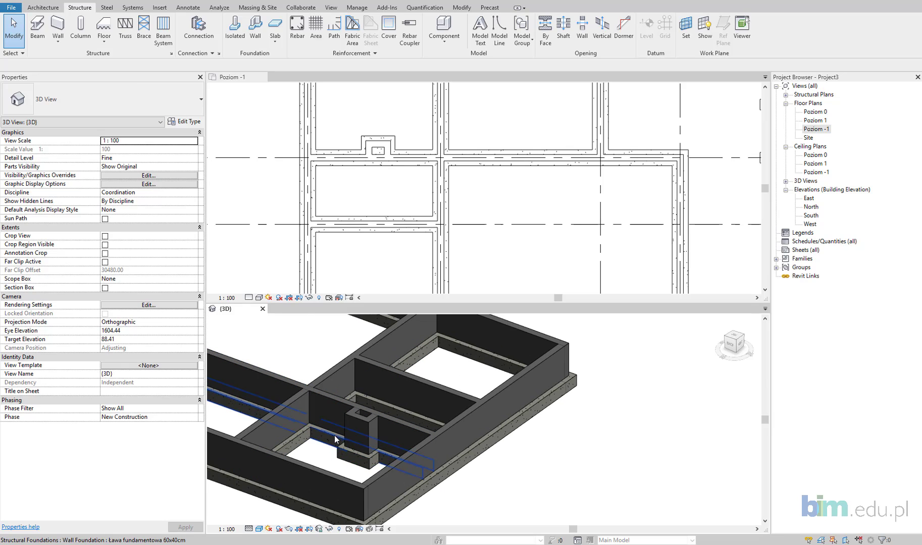
pyautogui.scroll(-2, 334, 435)
pyautogui.scroll(-2, 334, 435)
pyautogui.scroll(-1, 353, 394)
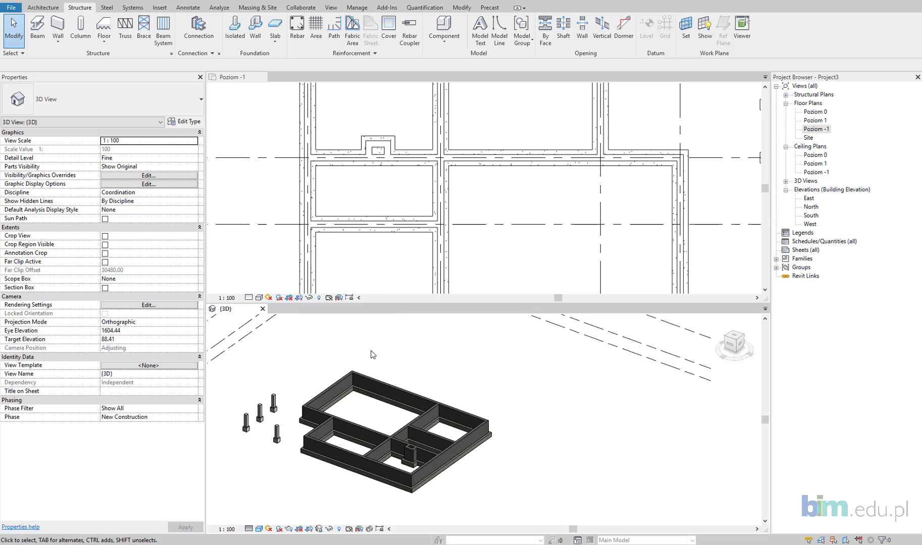
# Step: Set the Poziom -1 plan to Fine detail level with a Shaded visual style
pyautogui.click(477, 198)
pyautogui.scroll(-3, 477, 197)
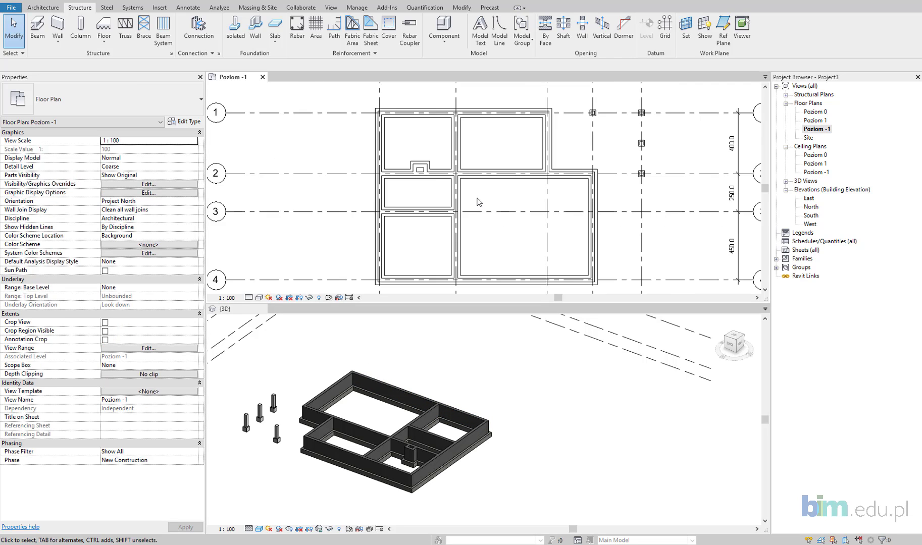
pyautogui.click(249, 297)
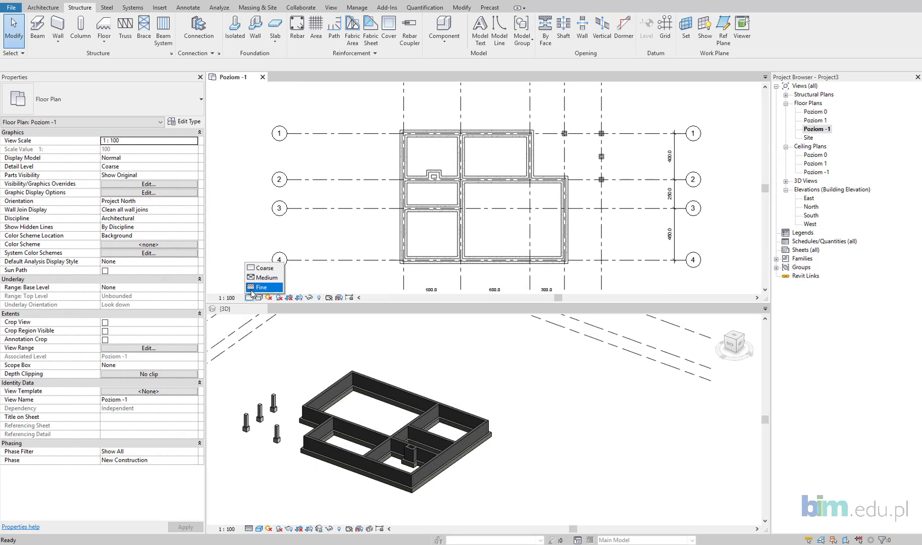
pyautogui.click(260, 297)
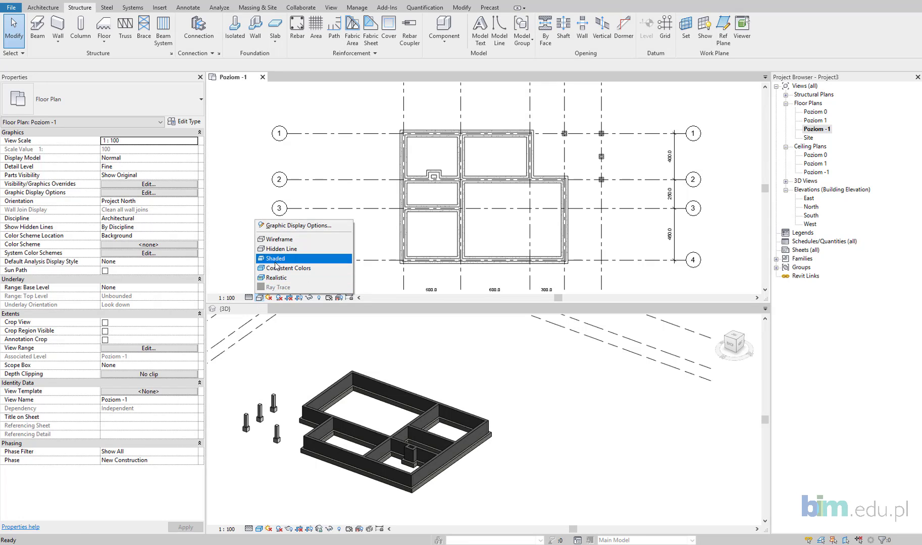
pyautogui.click(275, 258)
pyautogui.scroll(2, 495, 241)
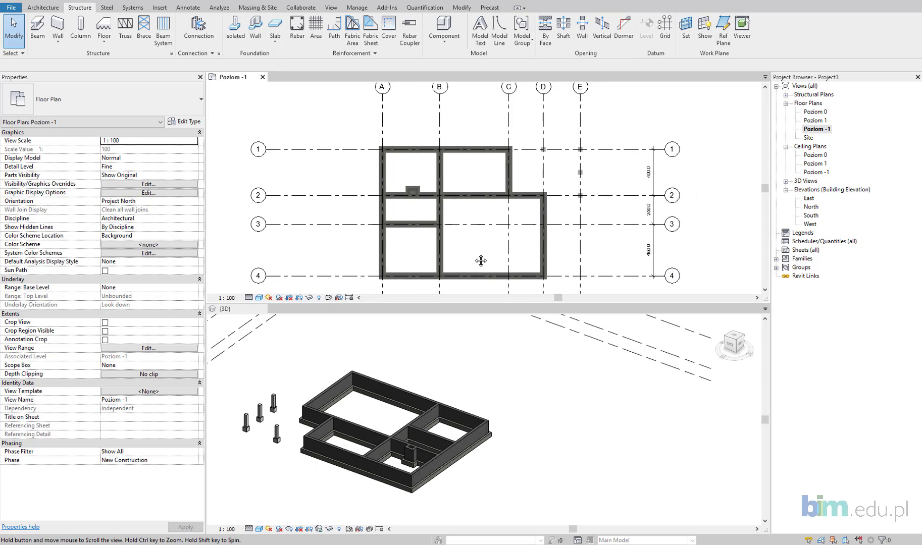
pyautogui.click(259, 298)
pyautogui.click(282, 259)
# Step: Zoom in and back out to check the shaded foundation walls
pyautogui.scroll(1, 473, 263)
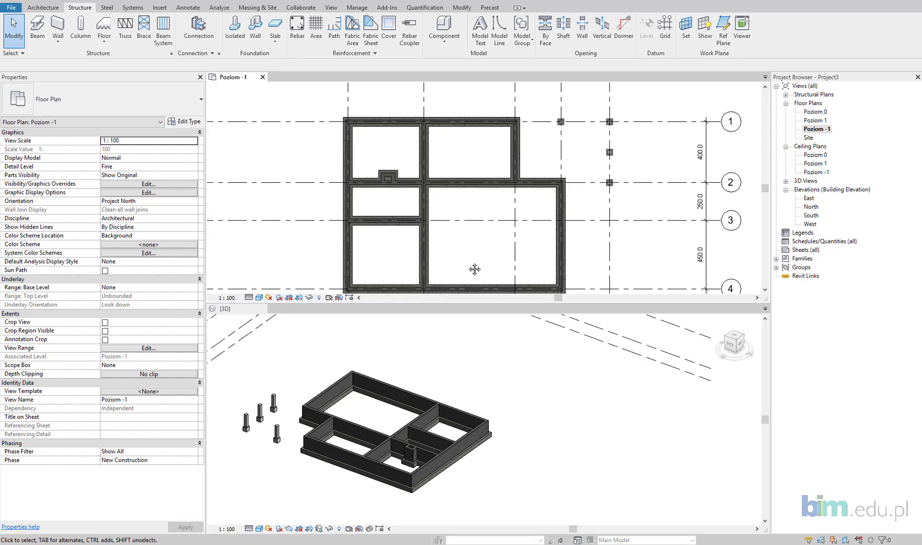
pyautogui.scroll(2, 475, 266)
pyautogui.scroll(2, 477, 270)
pyautogui.scroll(2, 479, 273)
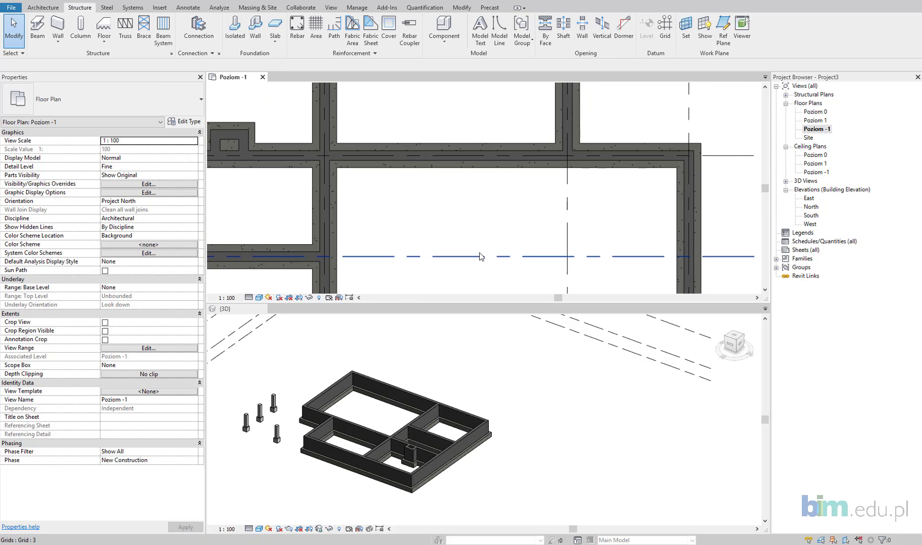
pyautogui.scroll(-1, 480, 263)
pyautogui.scroll(-1, 480, 258)
pyautogui.scroll(-2, 479, 258)
pyautogui.scroll(-1, 477, 265)
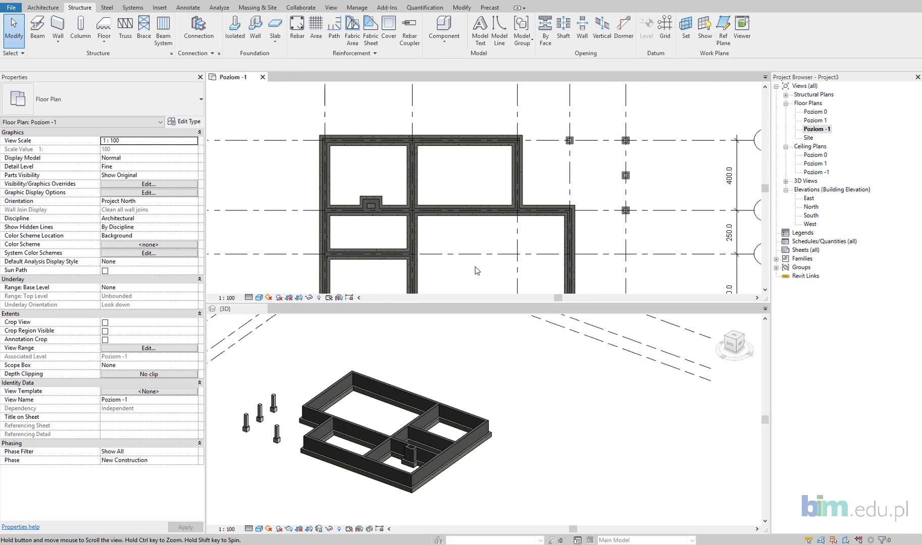
pyautogui.scroll(-1, 474, 247)
pyautogui.scroll(-1, 471, 227)
pyautogui.scroll(-1, 472, 223)
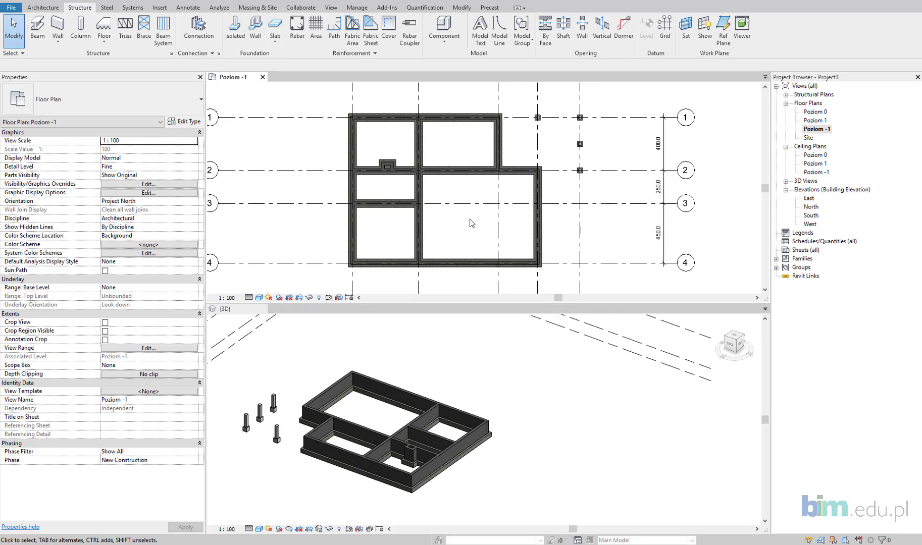
pyautogui.scroll(-1, 473, 226)
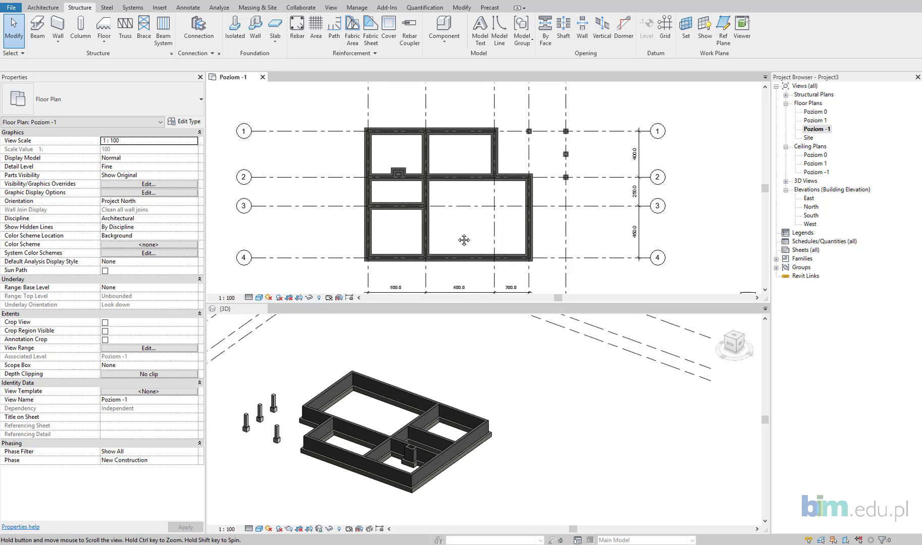
pyautogui.scroll(-1, 465, 237)
pyautogui.scroll(-1, 465, 238)
pyautogui.moveTo(471, 242); pyautogui.dragTo(474, 244, button='middle')
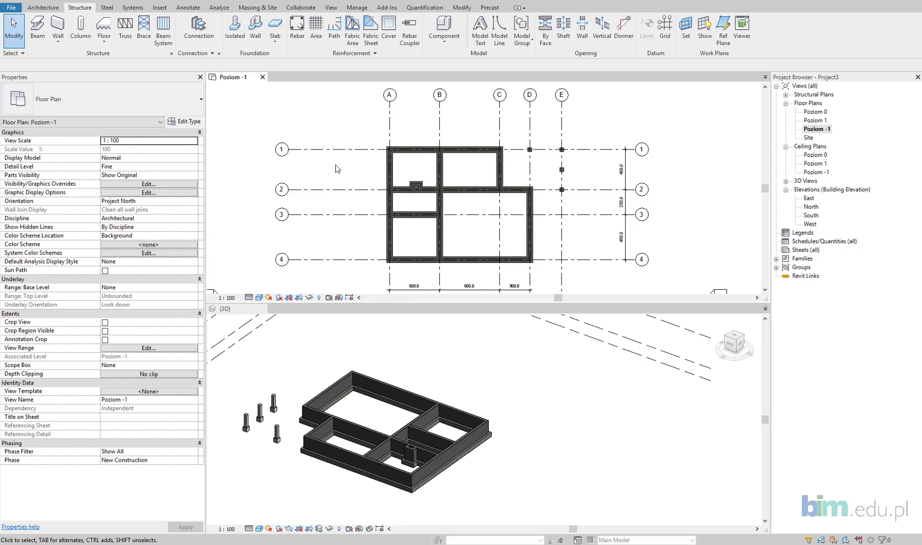
pyautogui.moveTo(341, 173); pyautogui.dragTo(344, 166, button='middle')
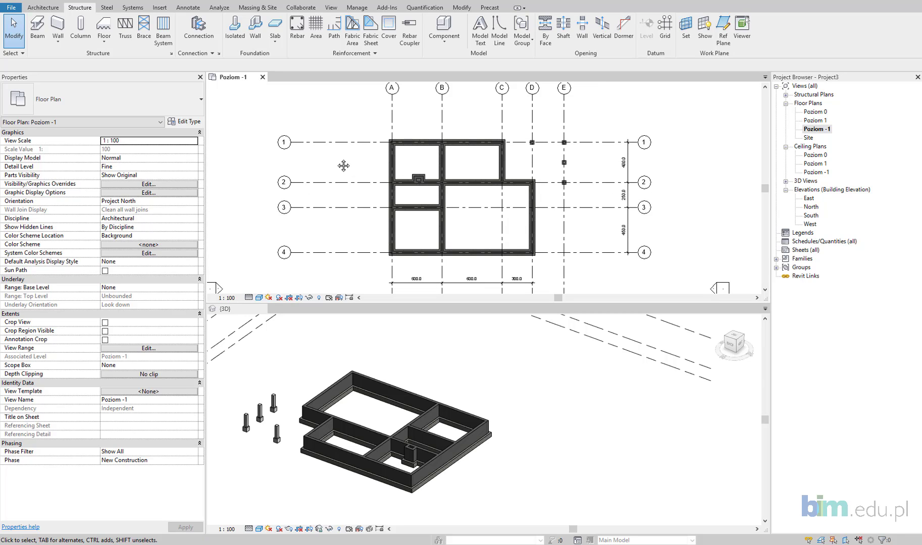